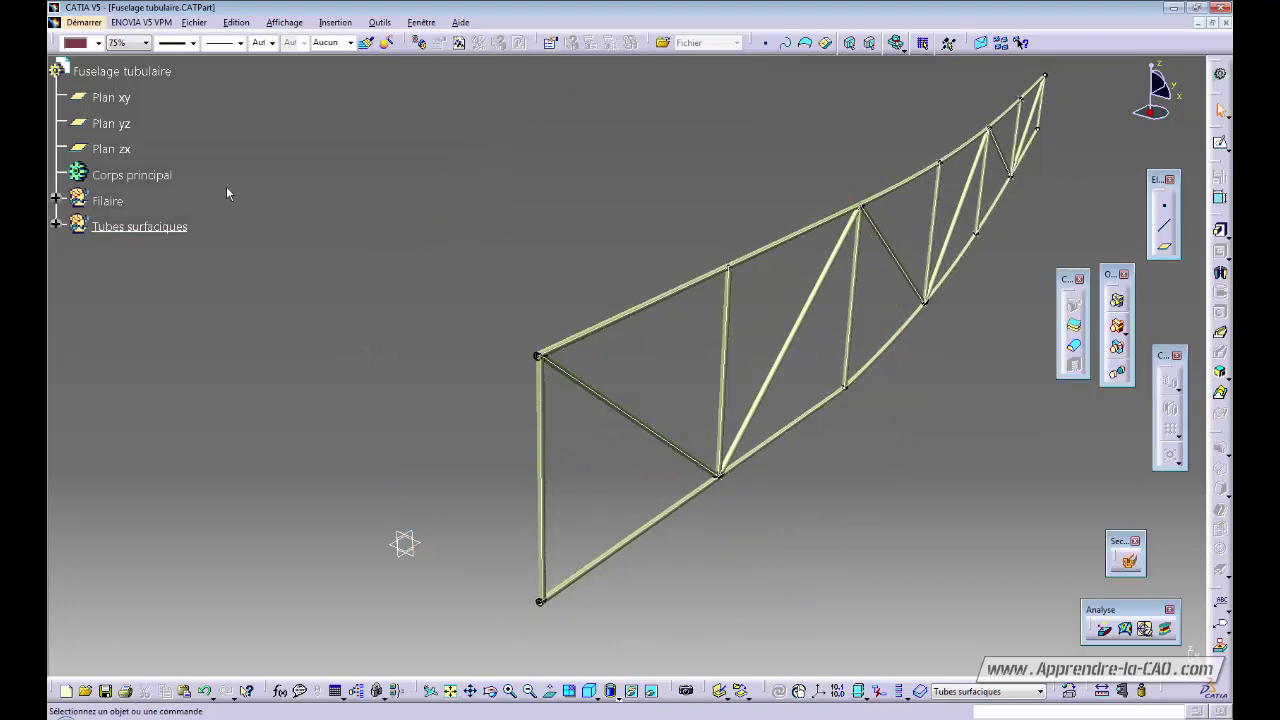
Step: Examine the truss geometry of the Filaire and Tubes surfaciques sets and the lines grouped in the Barres set
click(106, 201)
middle_drag(583, 400, 491, 305)
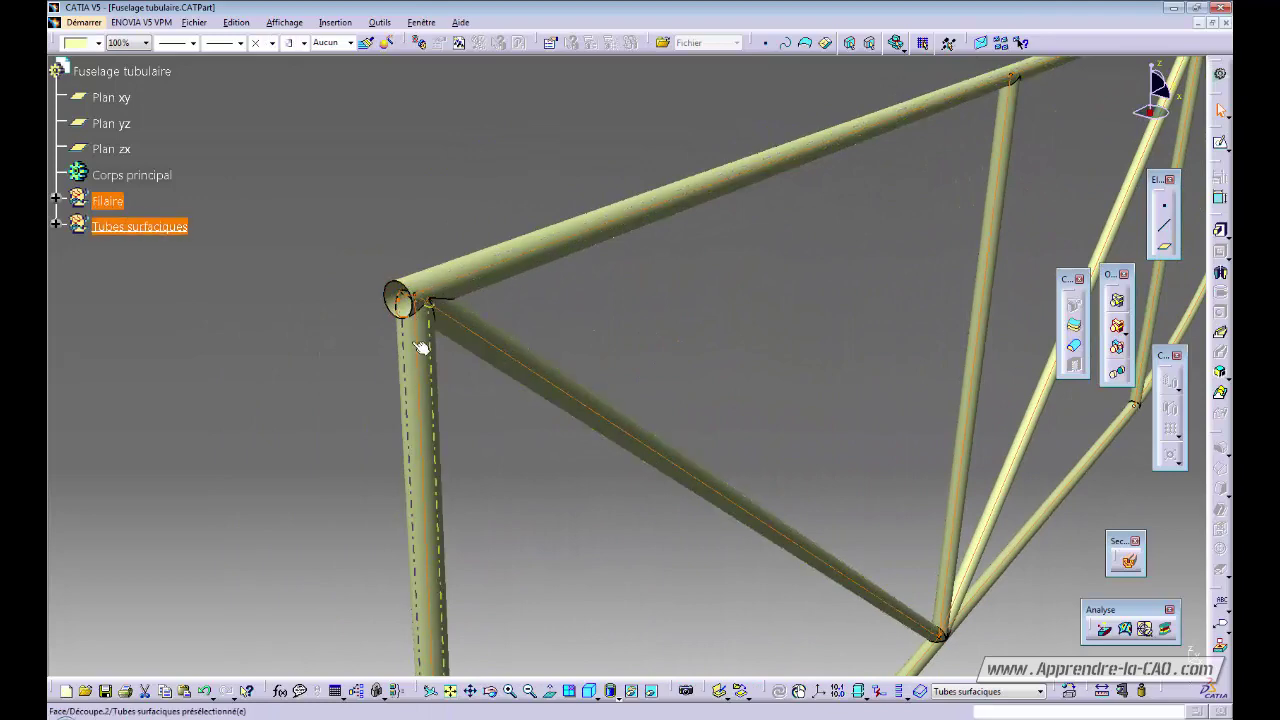
click(136, 229)
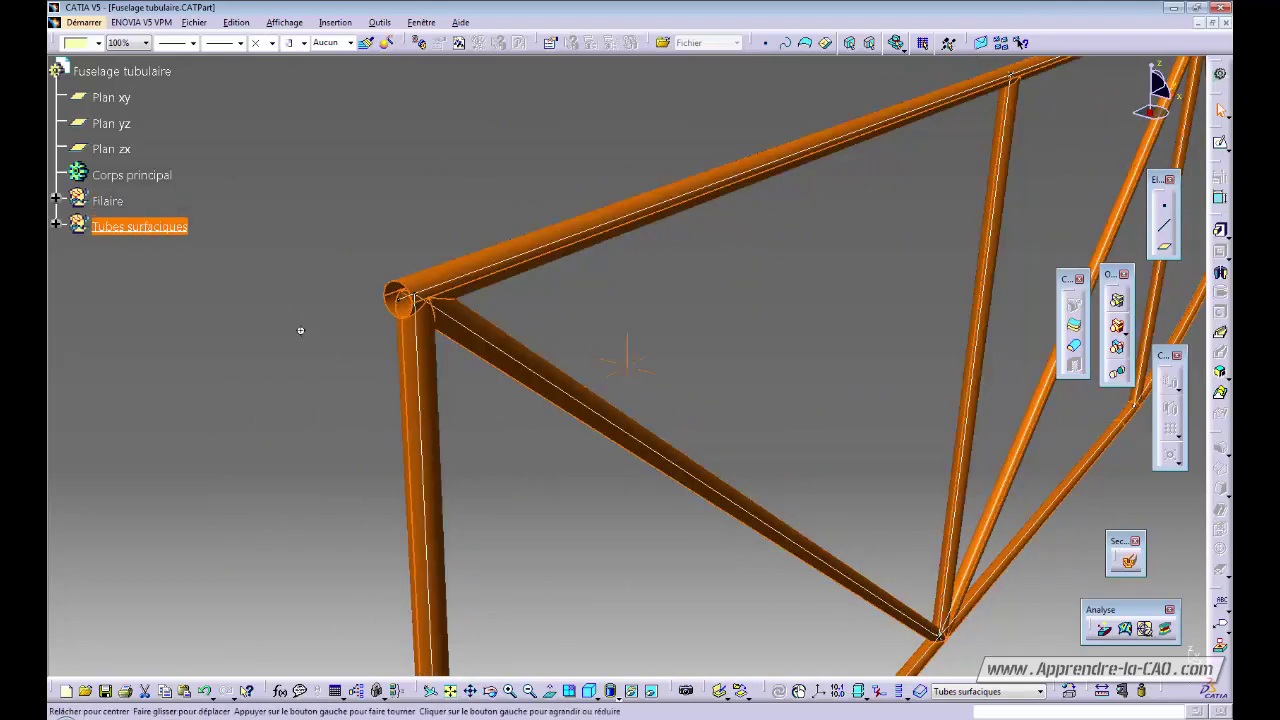
middle_drag(300, 329, 297, 361)
click(305, 357)
middle_drag(380, 350, 372, 456)
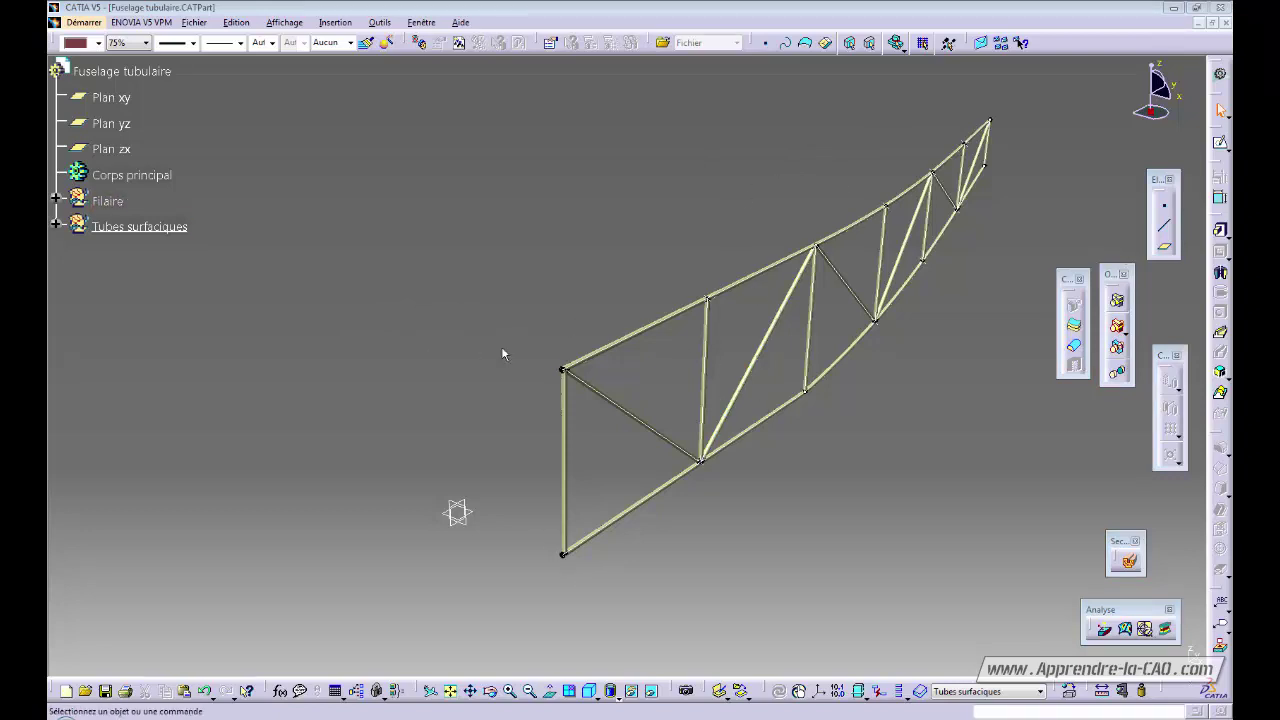
click(56, 200)
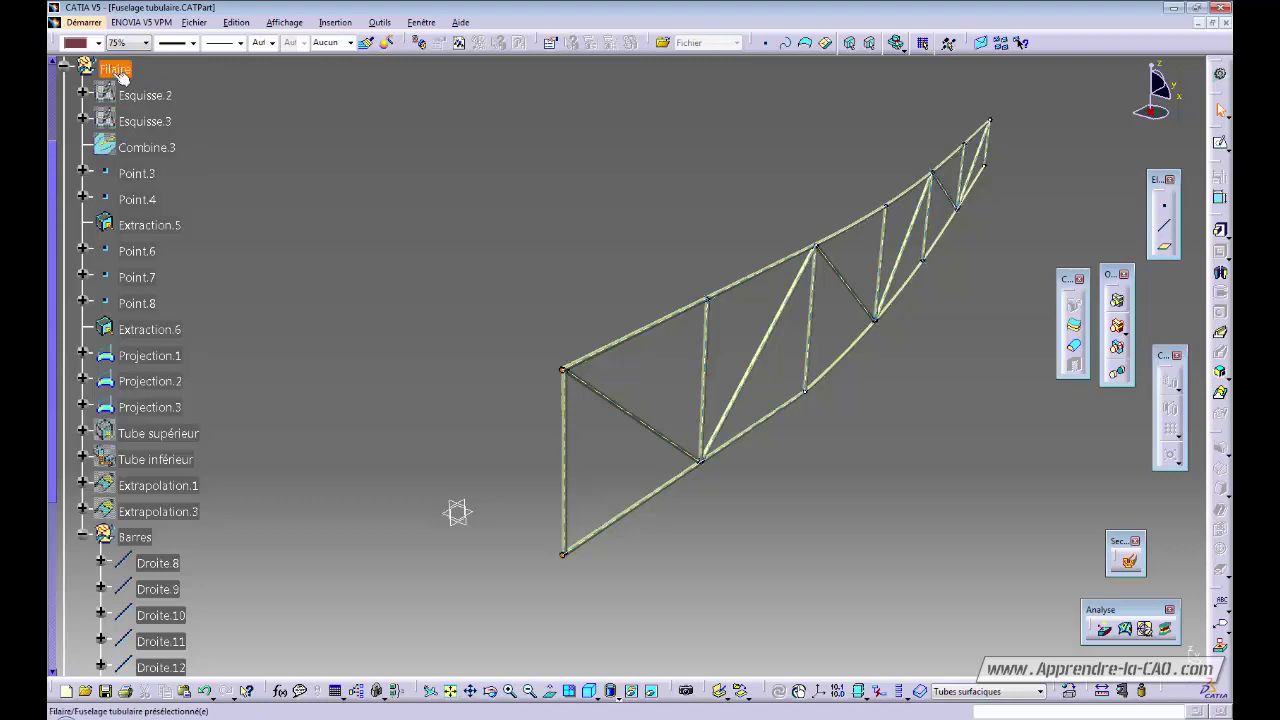
drag(52, 216, 52, 386)
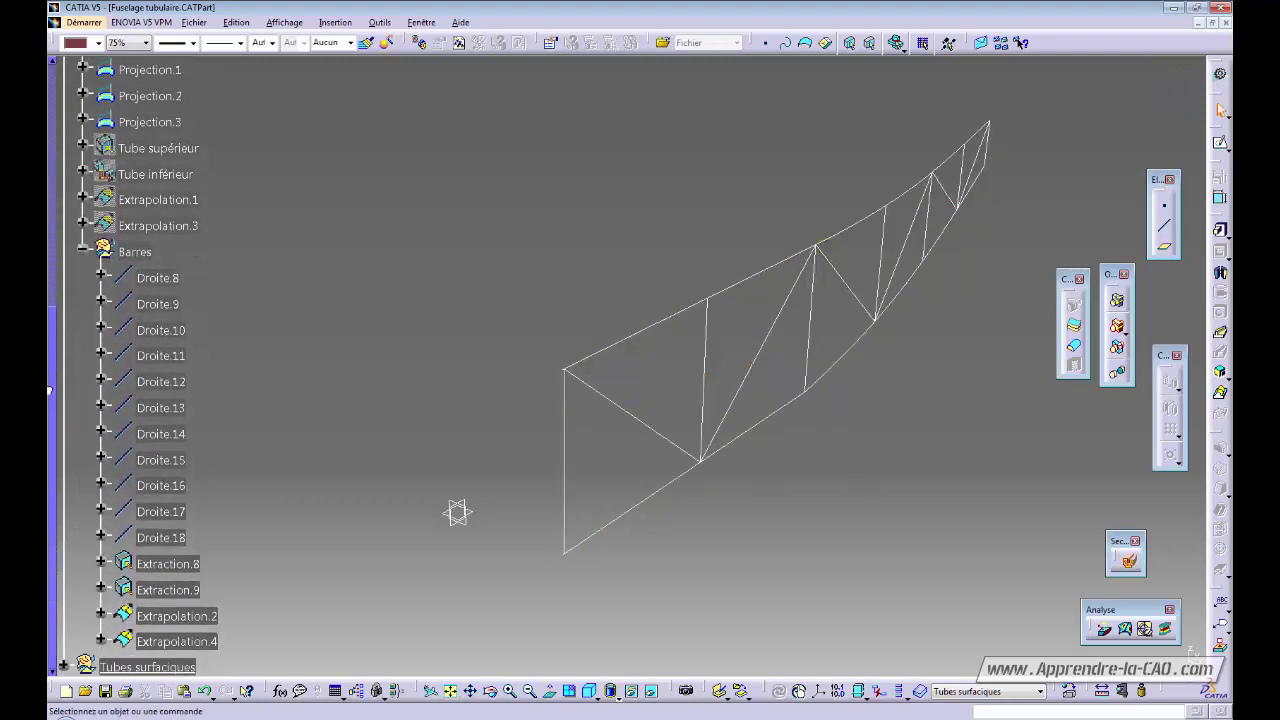
click(140, 255)
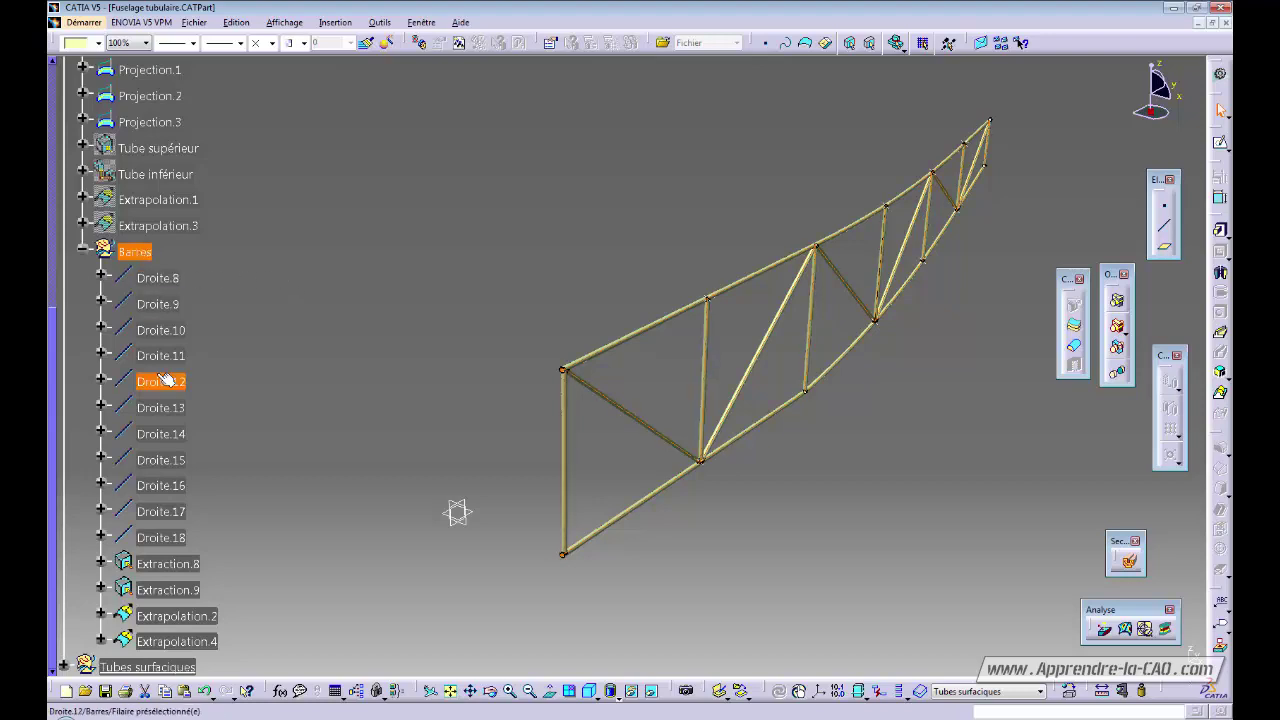
click(295, 277)
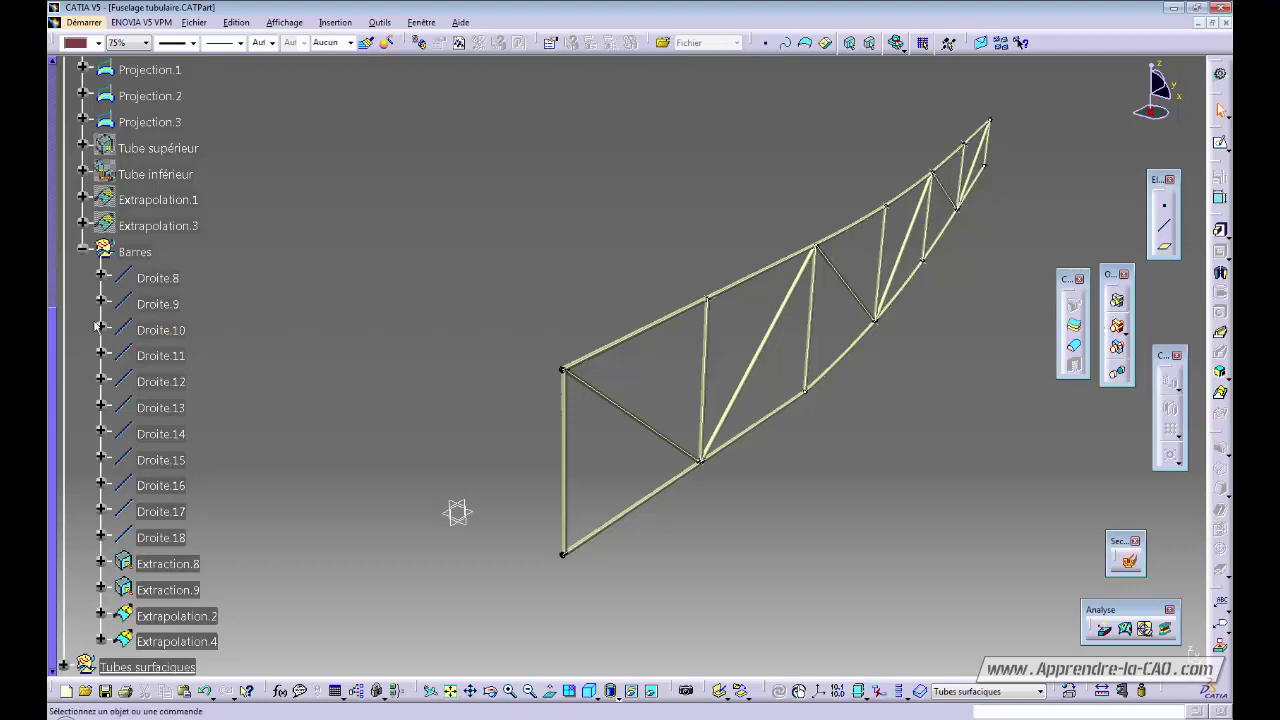
click(52, 330)
click(52, 332)
drag(51, 326, 49, 168)
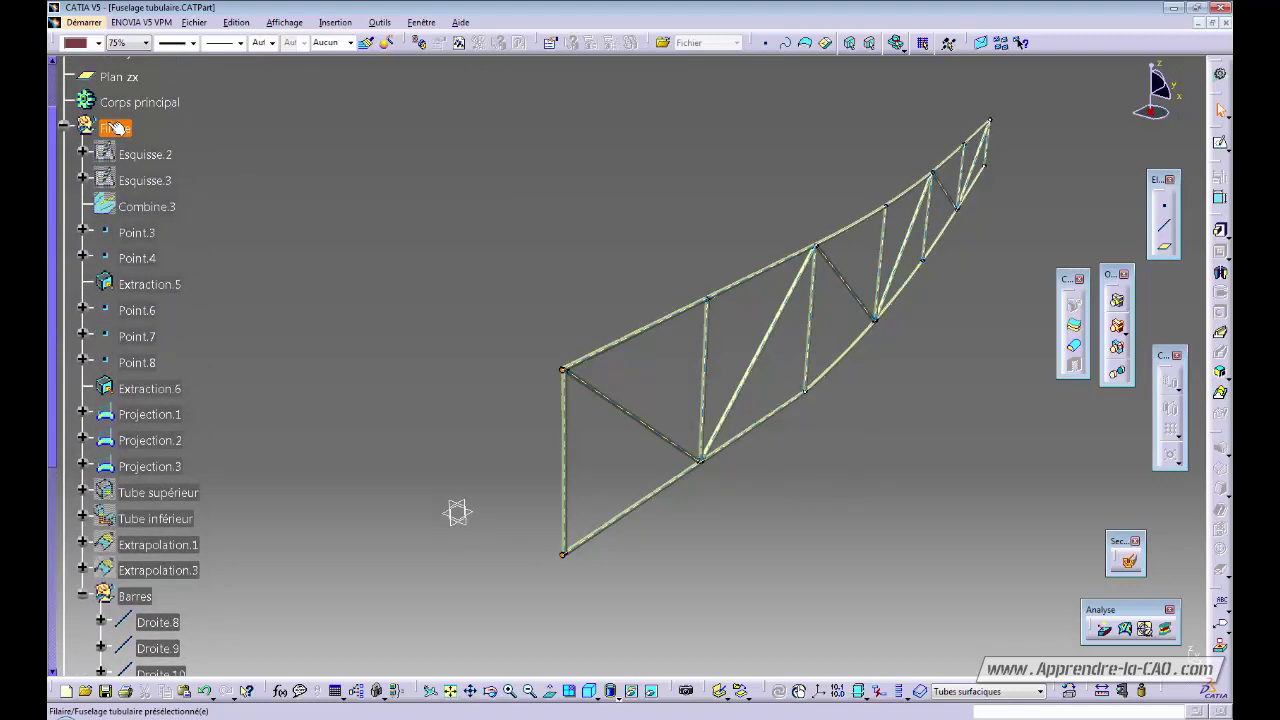
Step: Insert a new geometrical set named "Barre sym" with Filaire as its parent
click(336, 22)
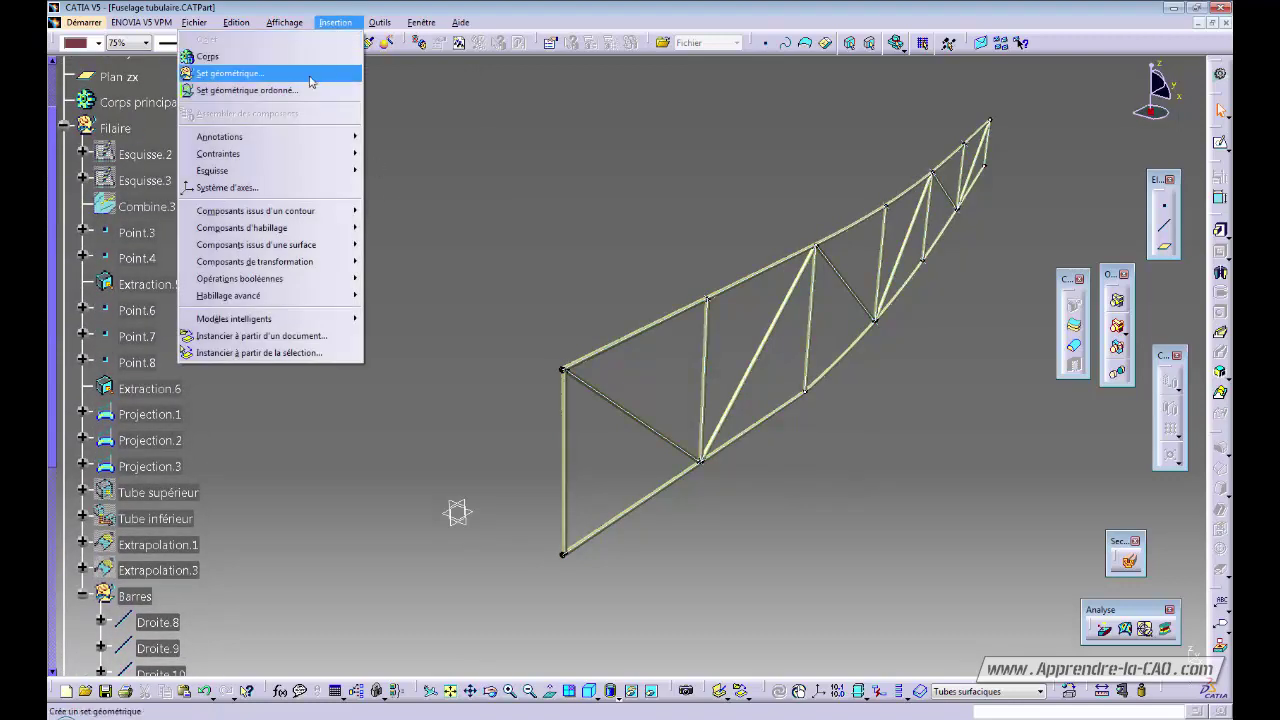
click(276, 75)
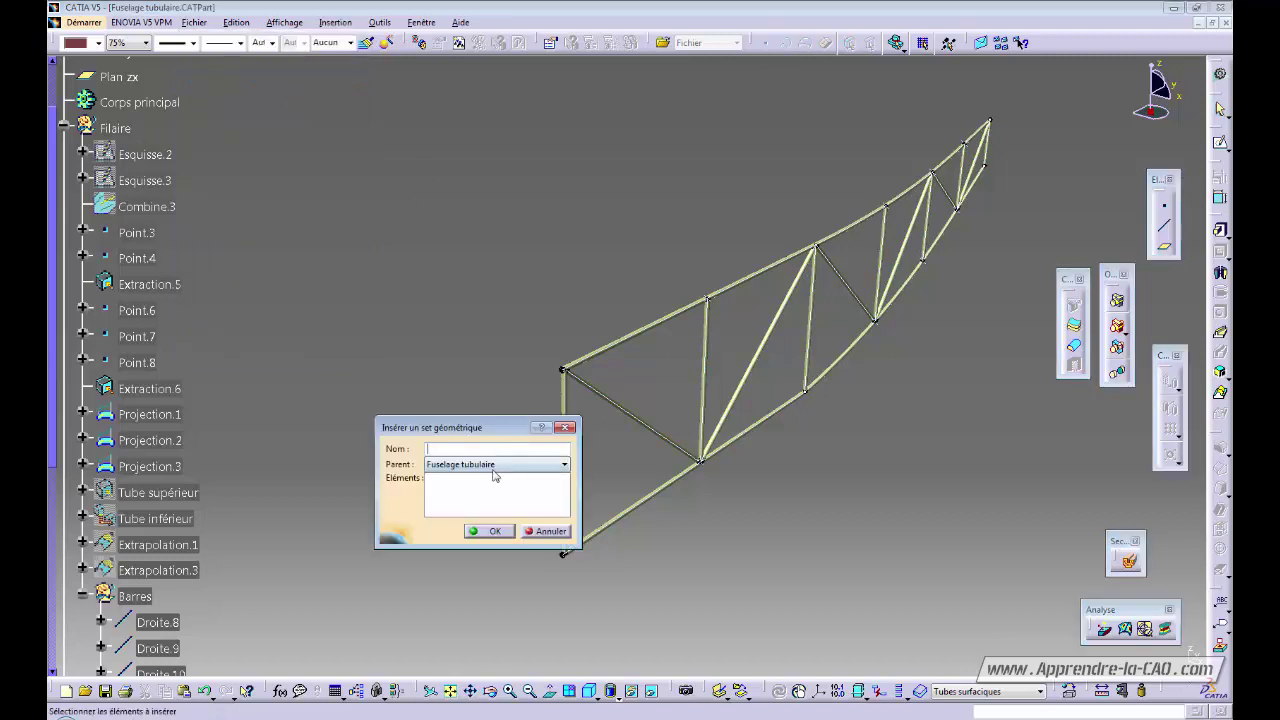
click(116, 128)
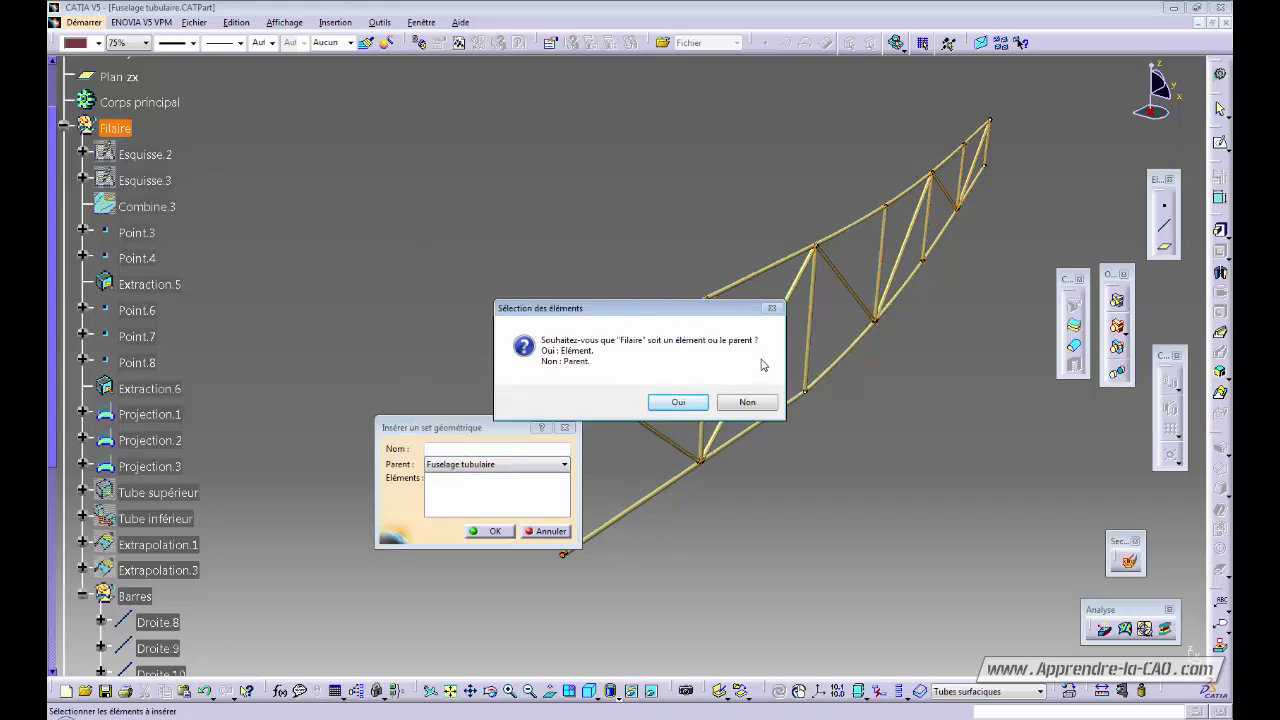
click(747, 402)
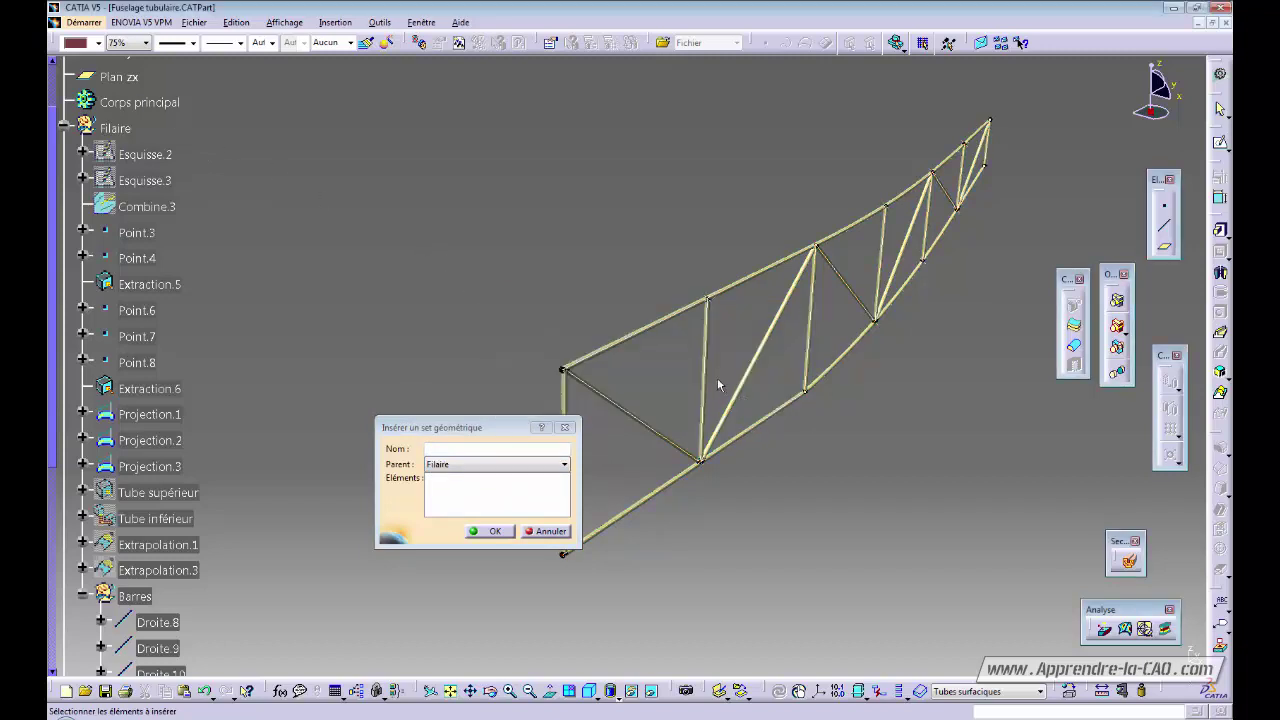
click(453, 449)
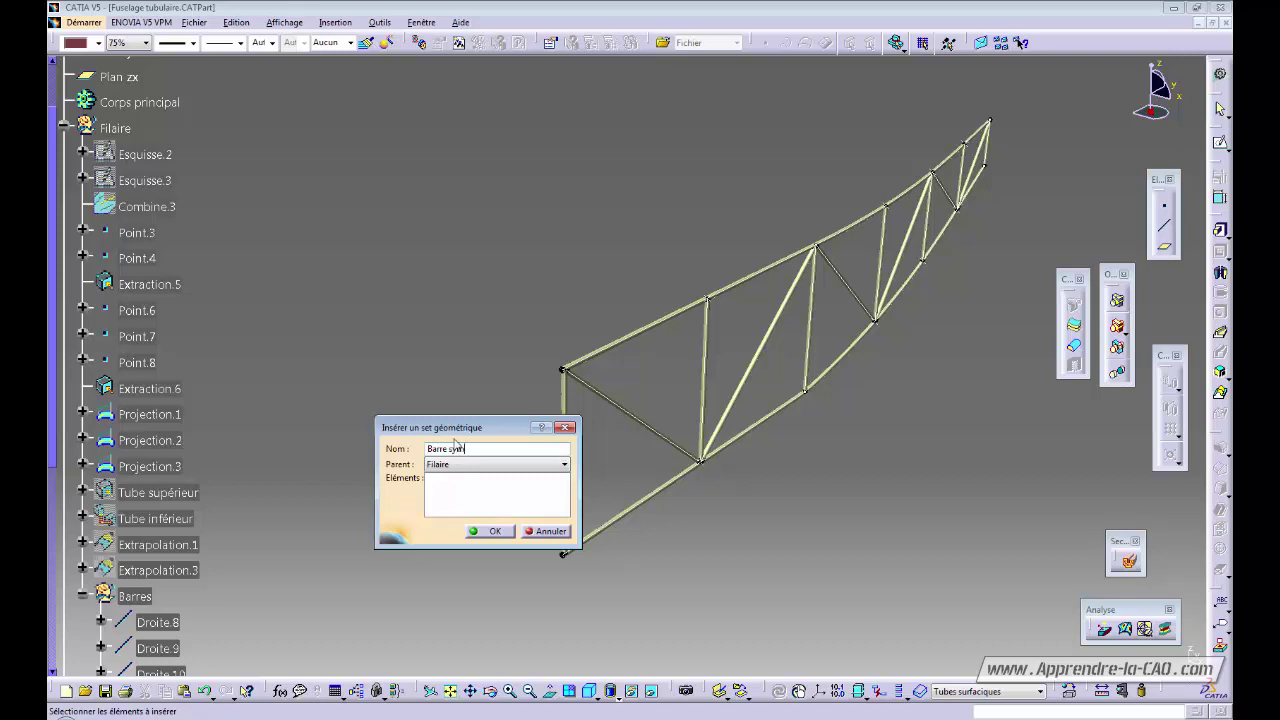
text(Barre sym)
key(Return)
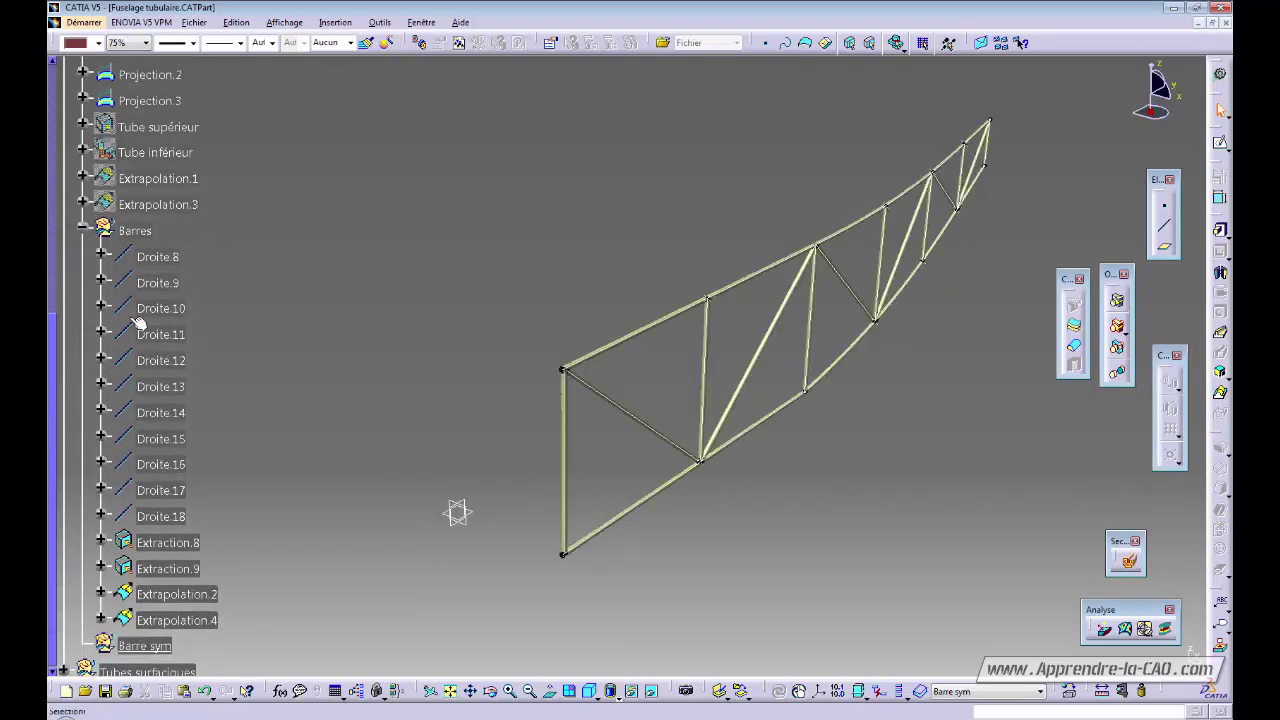
Step: Mirror all Barres elements from Droite.8 to Extrapolation.4 about the yz plane with a Generative Shape Design symmetry, resulting as surface
click(82, 230)
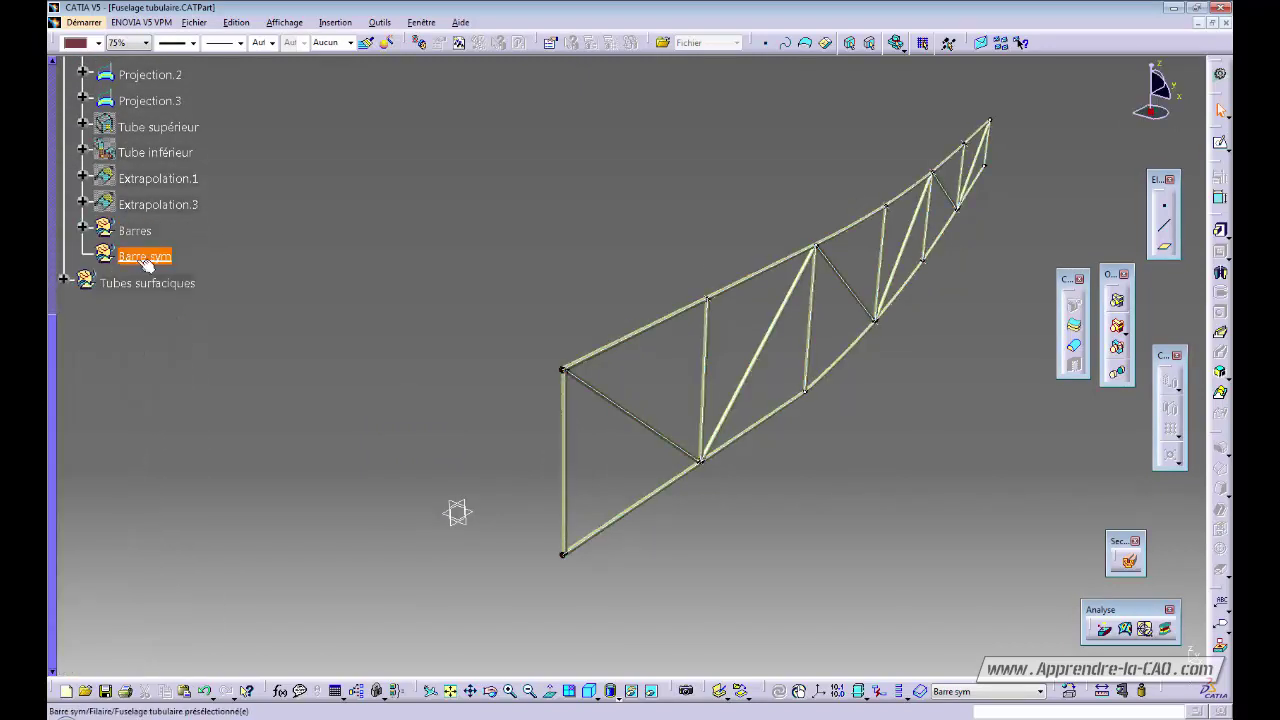
click(82, 230)
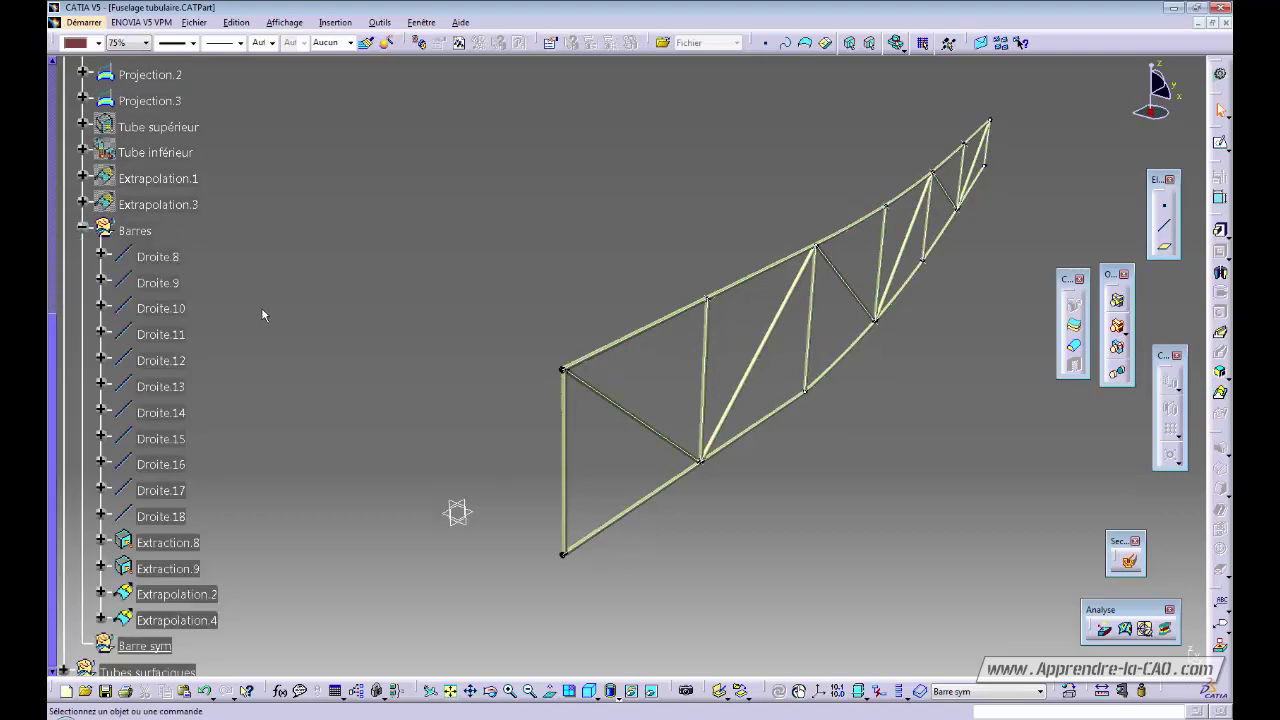
click(158, 256)
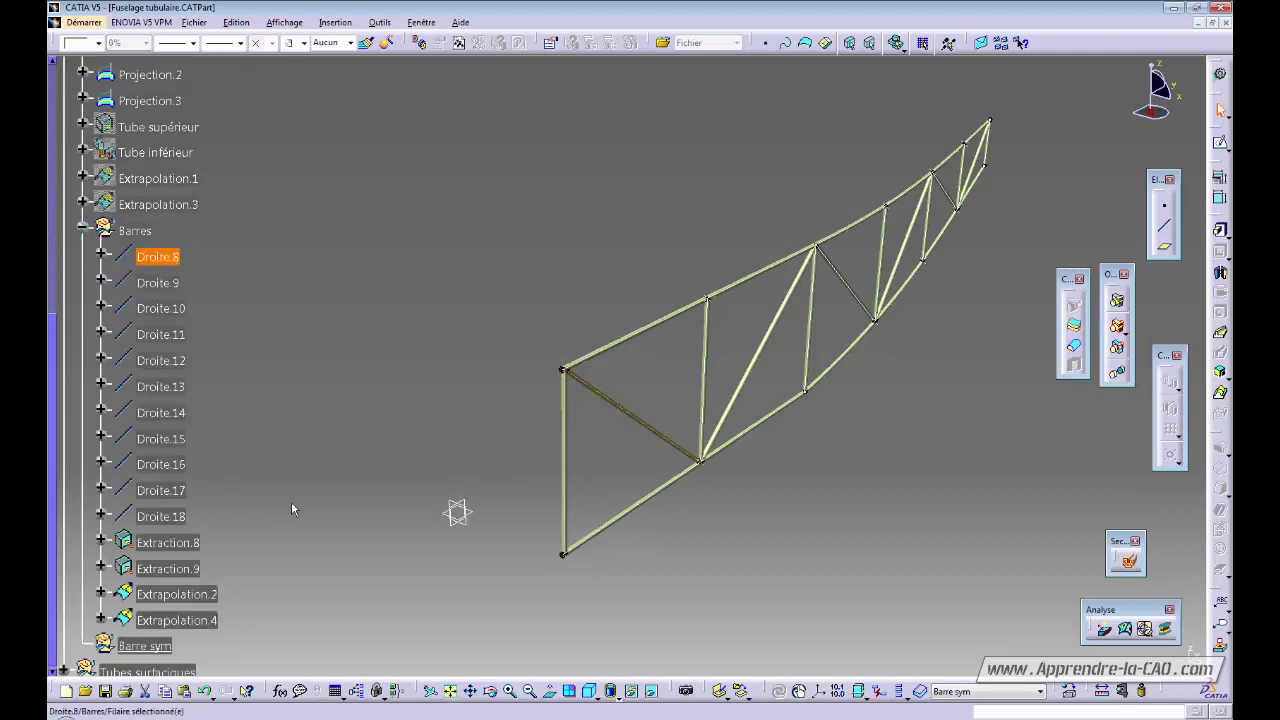
shift+click(178, 620)
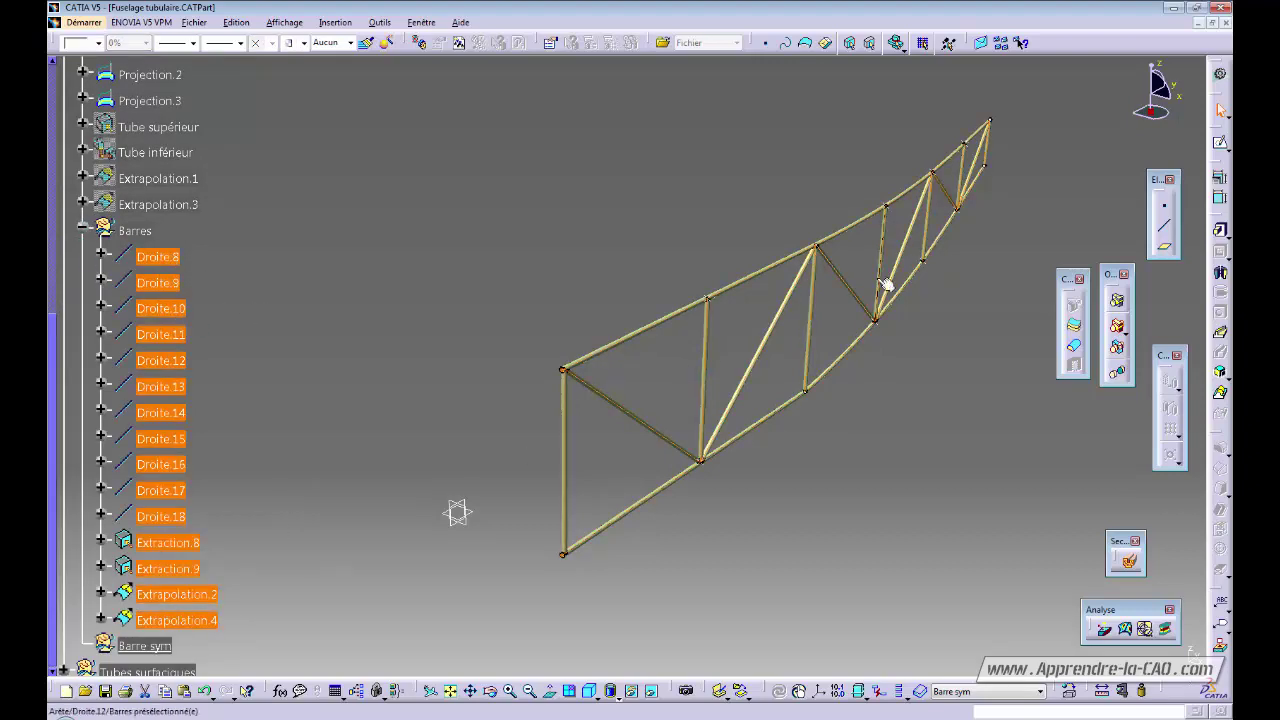
click(1220, 76)
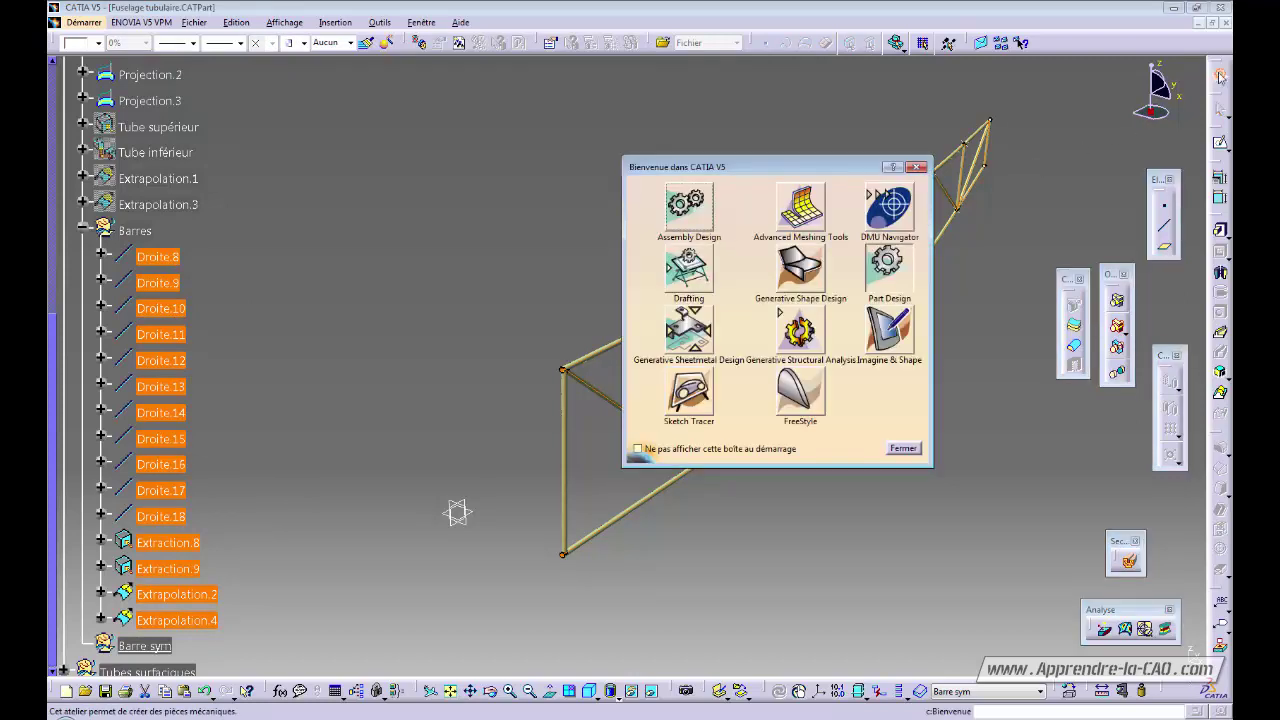
click(802, 268)
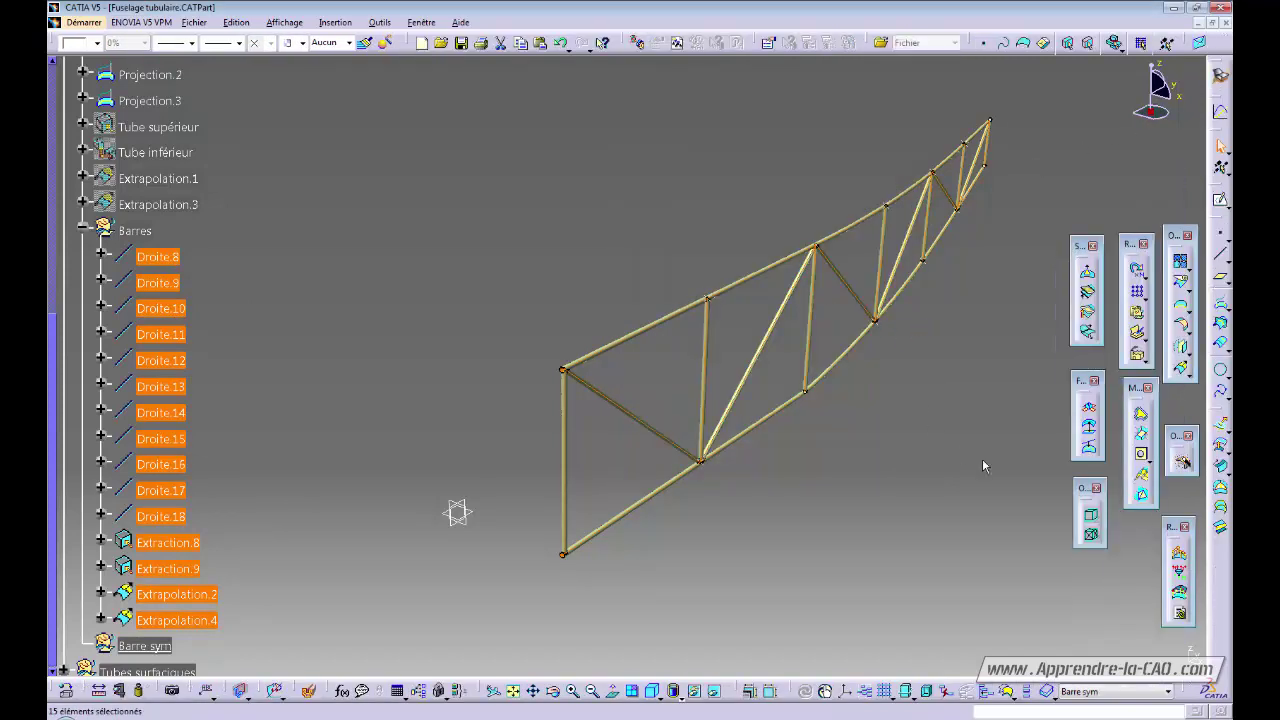
click(1185, 349)
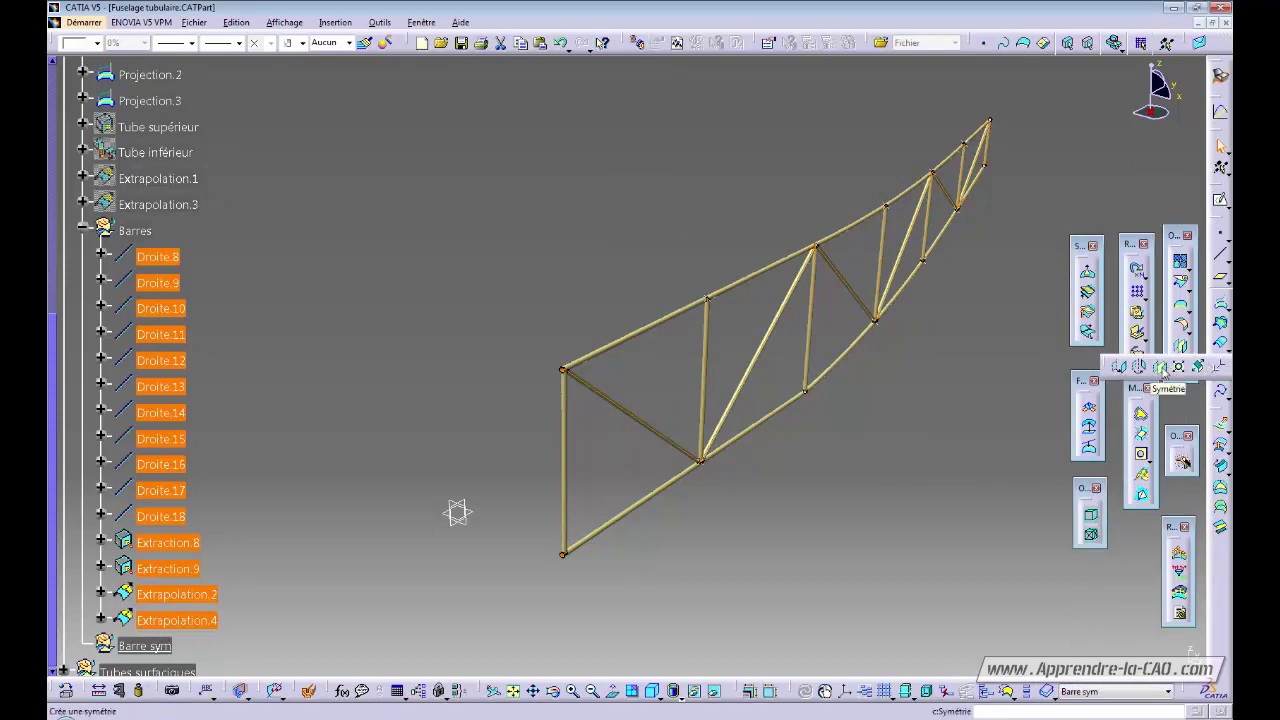
click(1160, 367)
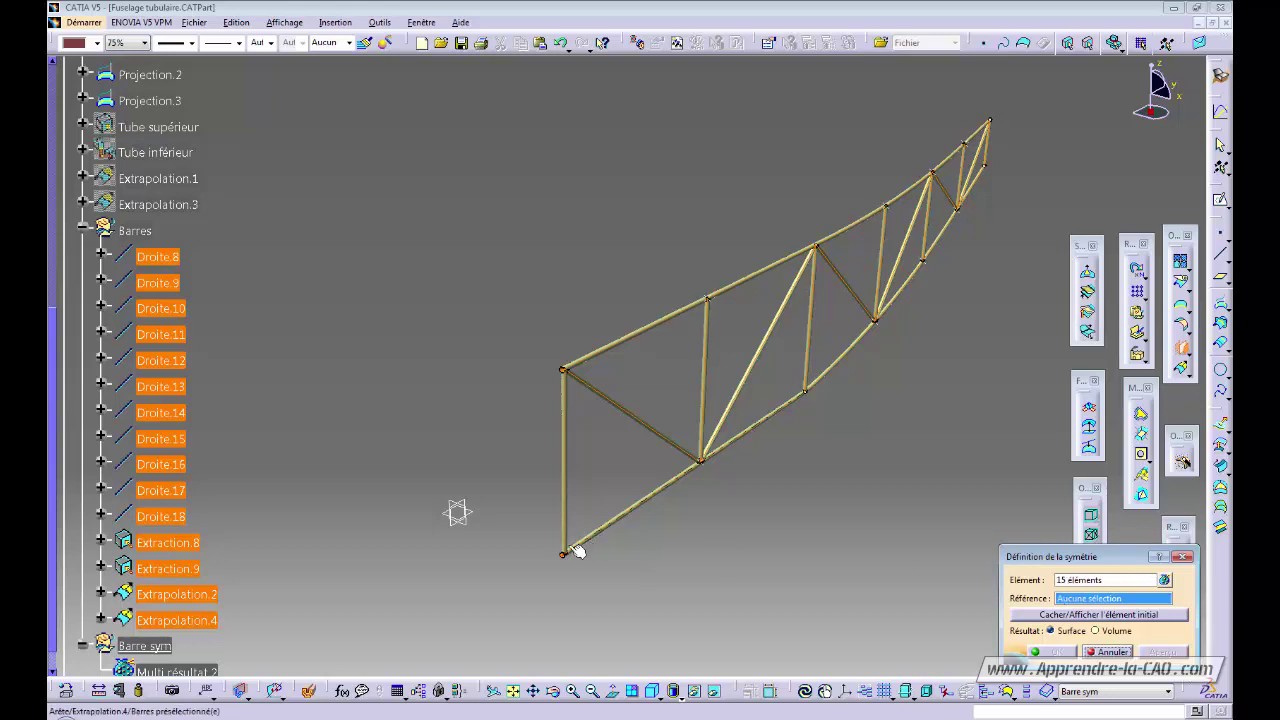
click(468, 505)
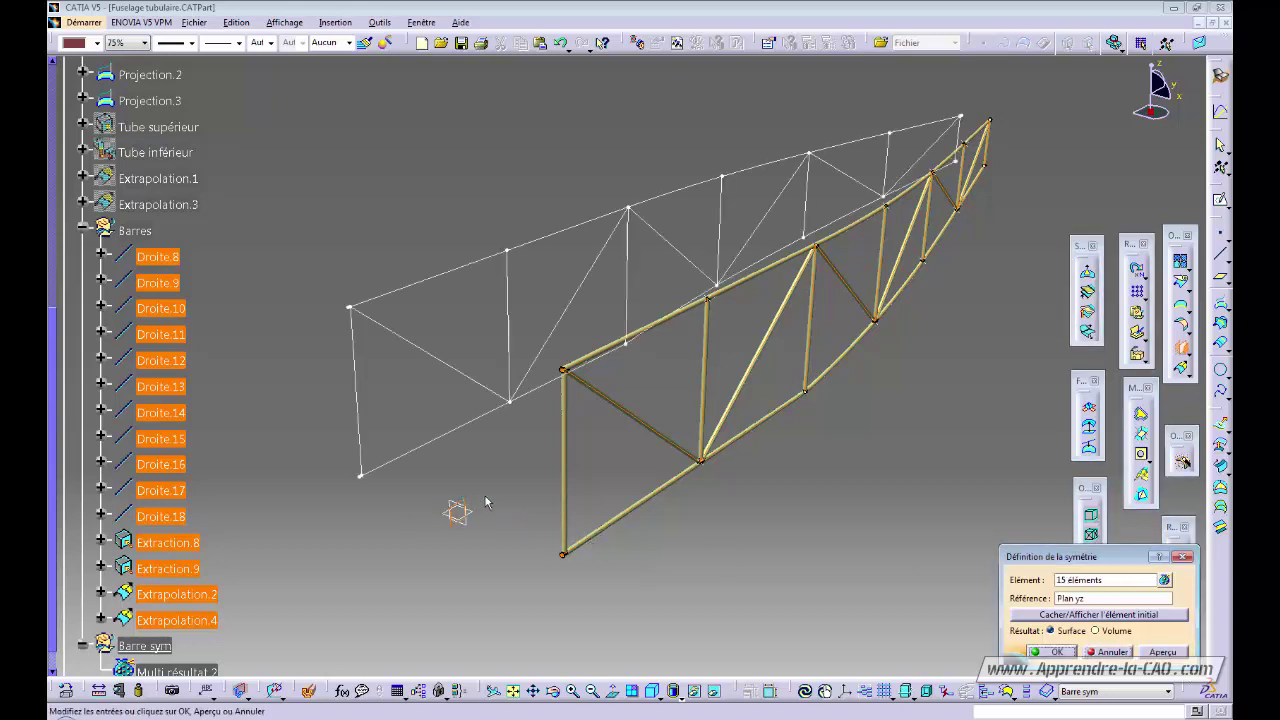
click(1057, 651)
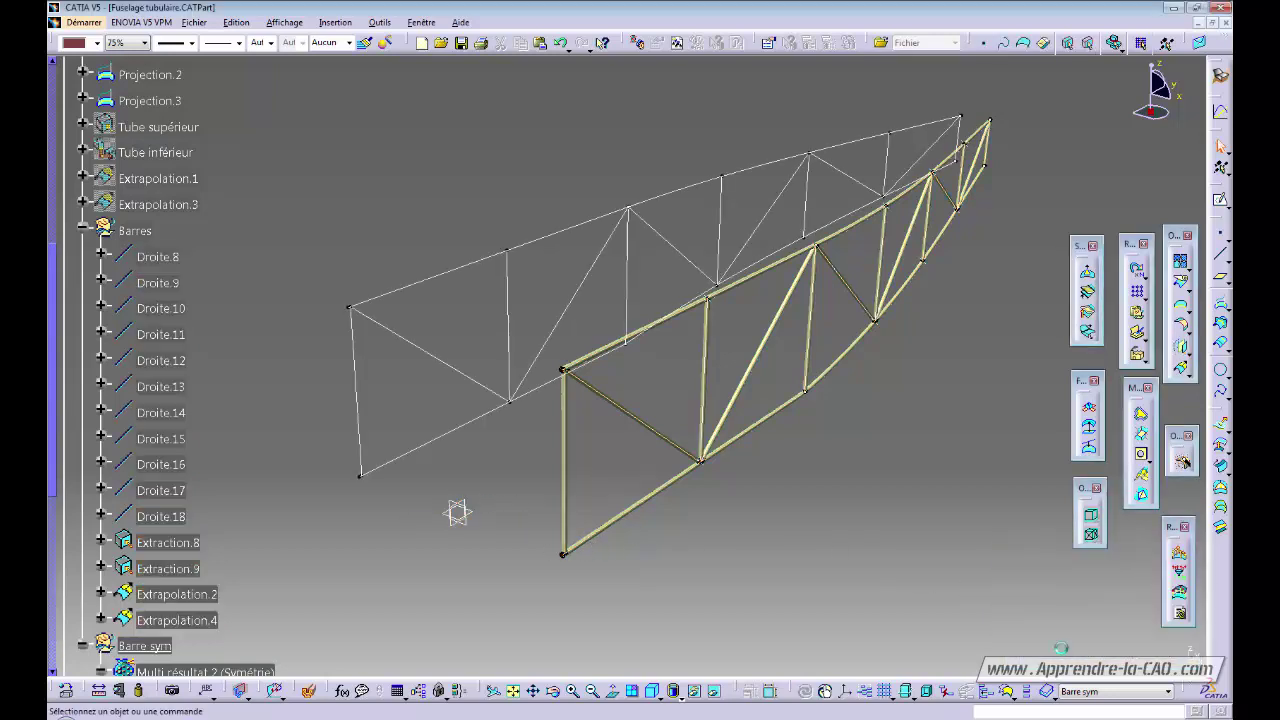
Step: Try to create a point-point line from Point.4 to the matching vertex of the mirrored bar Symétrie.17
scroll(150, 400, down, 5)
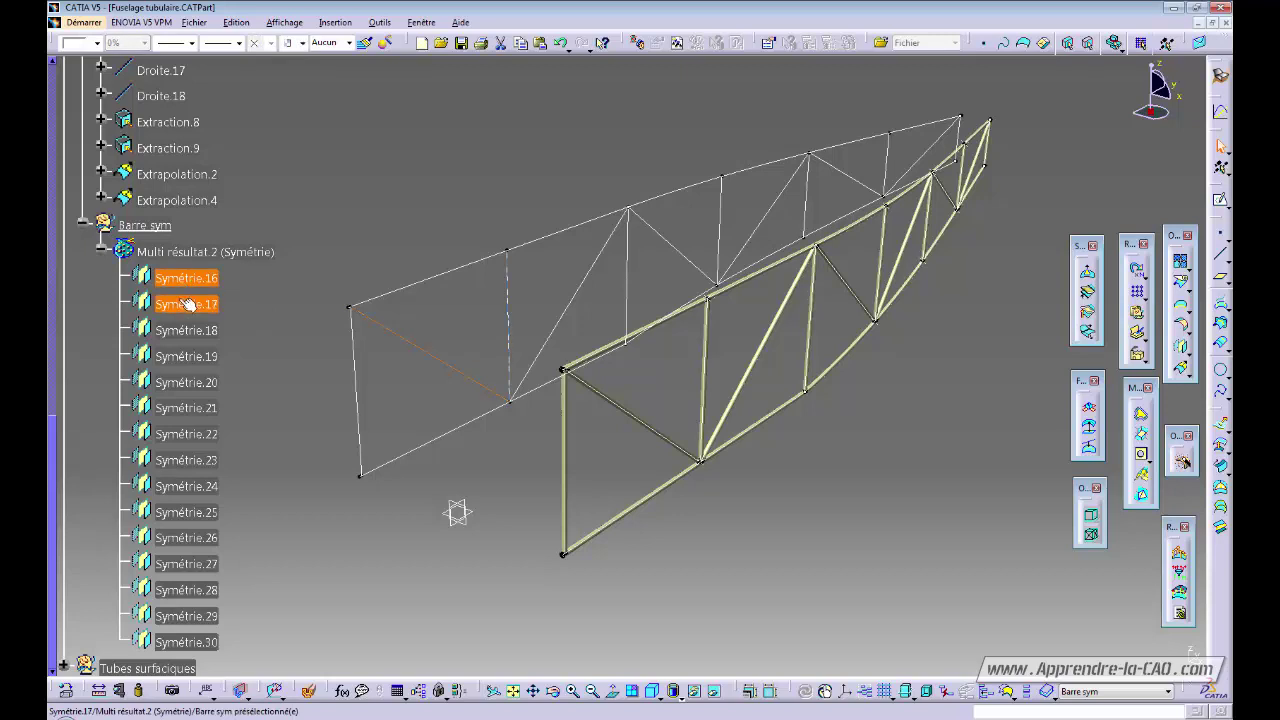
click(182, 404)
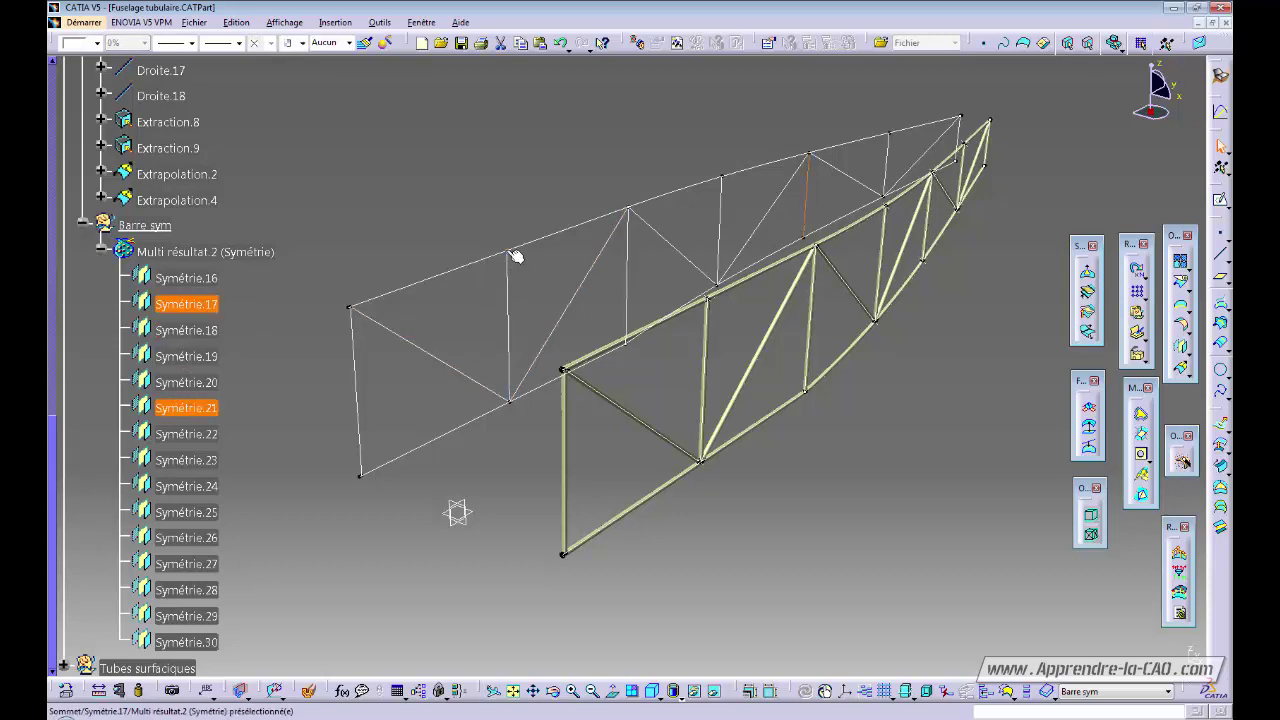
click(507, 249)
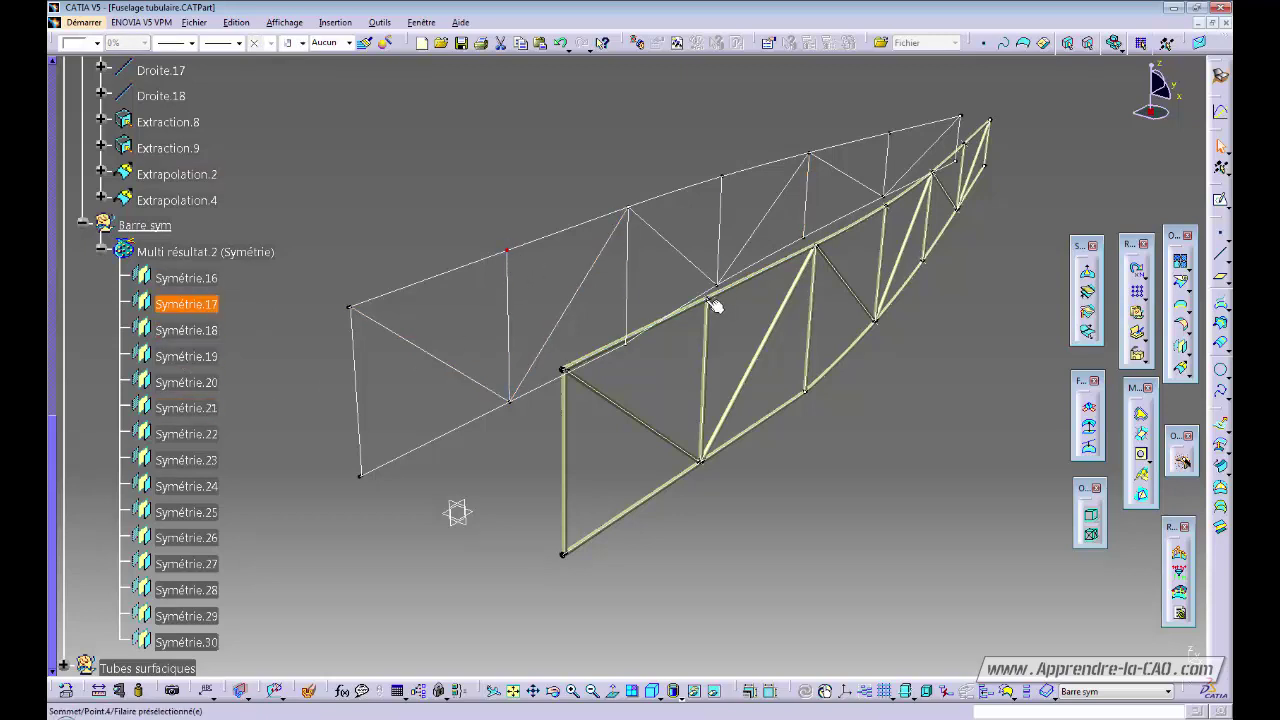
click(506, 330)
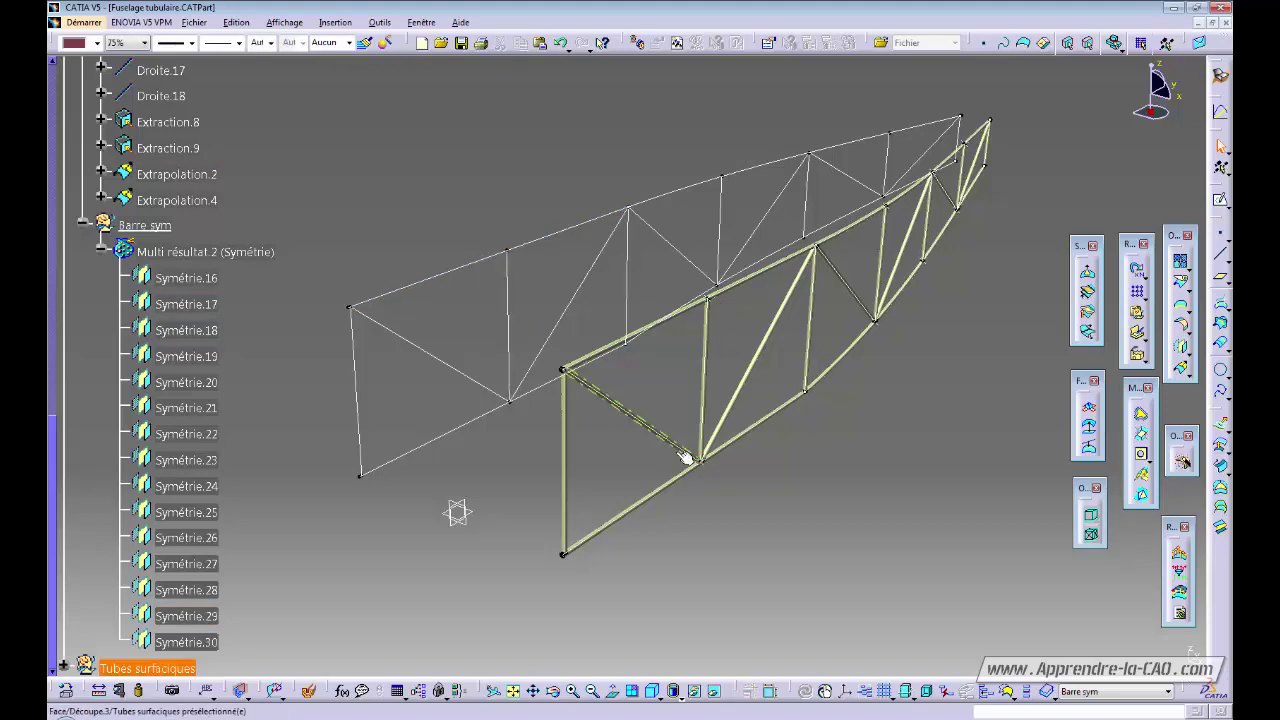
click(1221, 257)
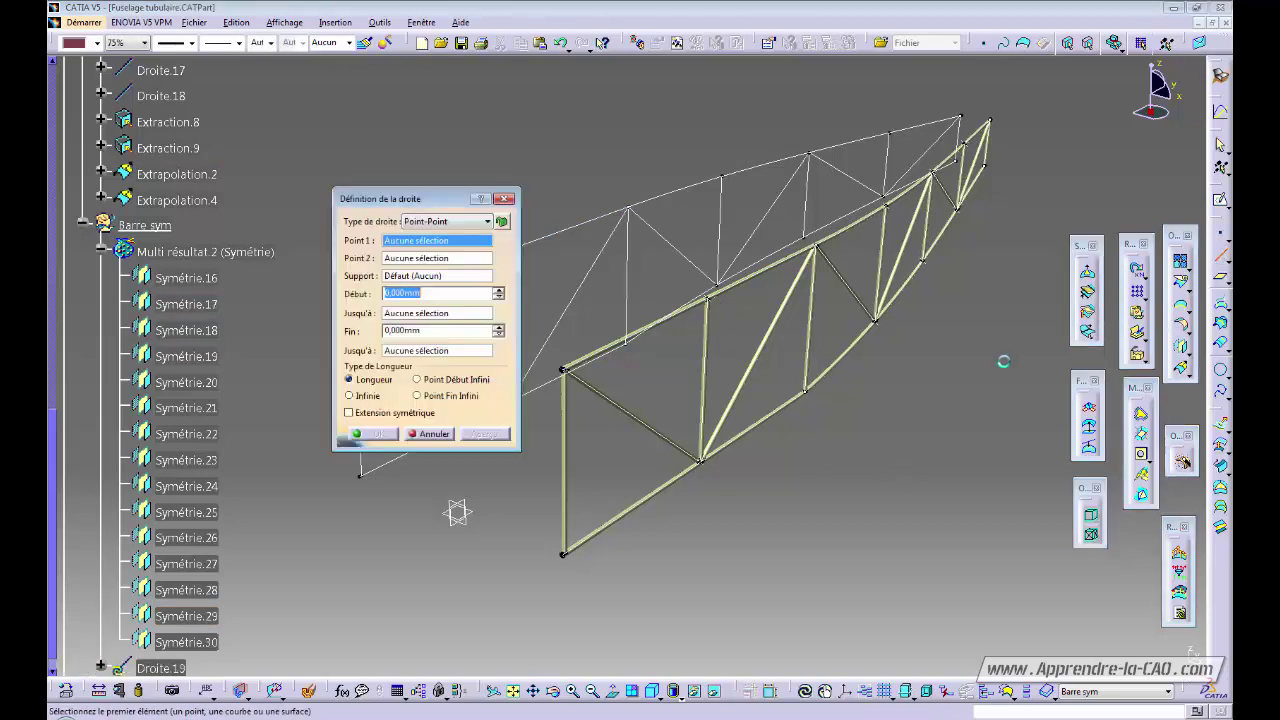
middle_drag(777, 480, 473, 183)
click(855, 274)
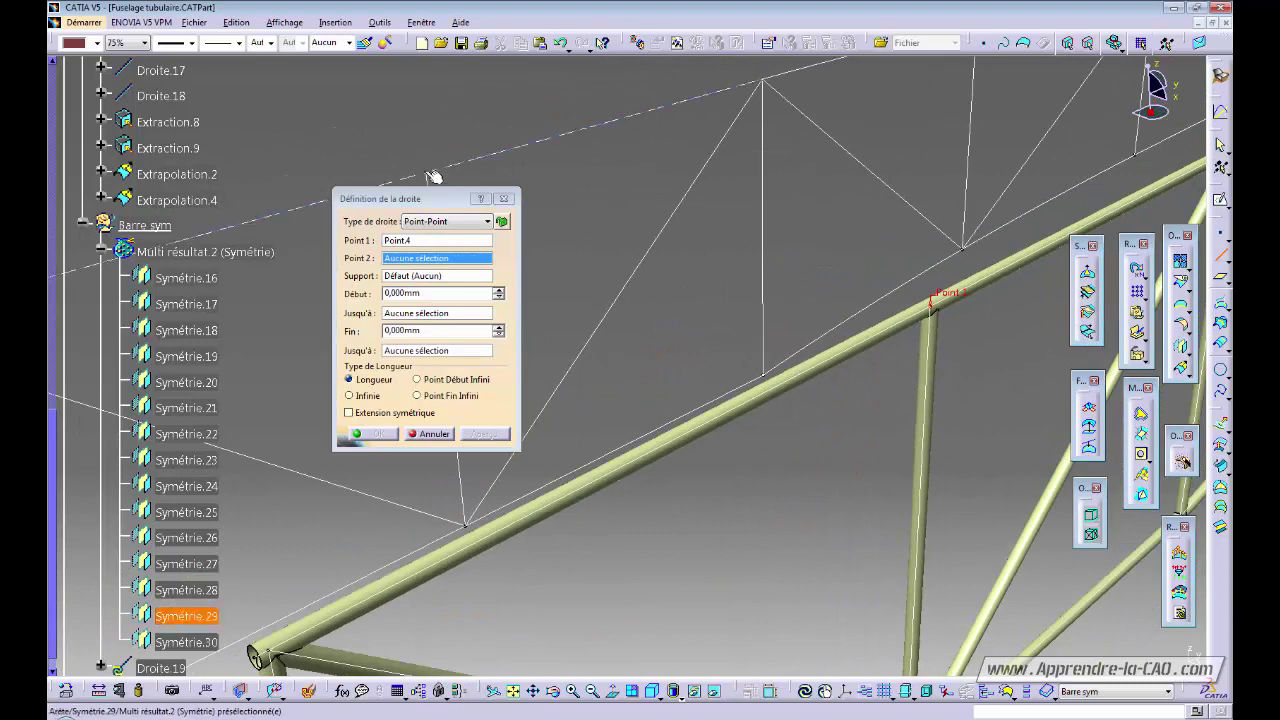
click(426, 172)
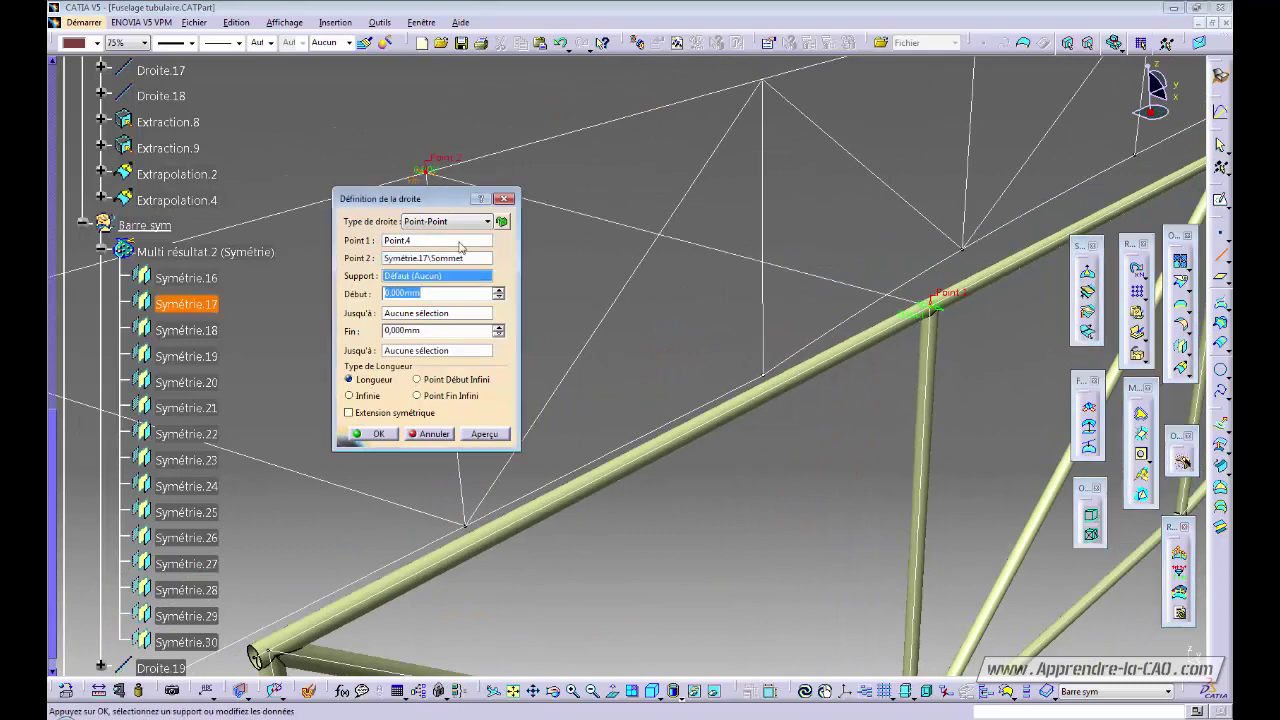
click(378, 434)
middle_drag(649, 354, 657, 286)
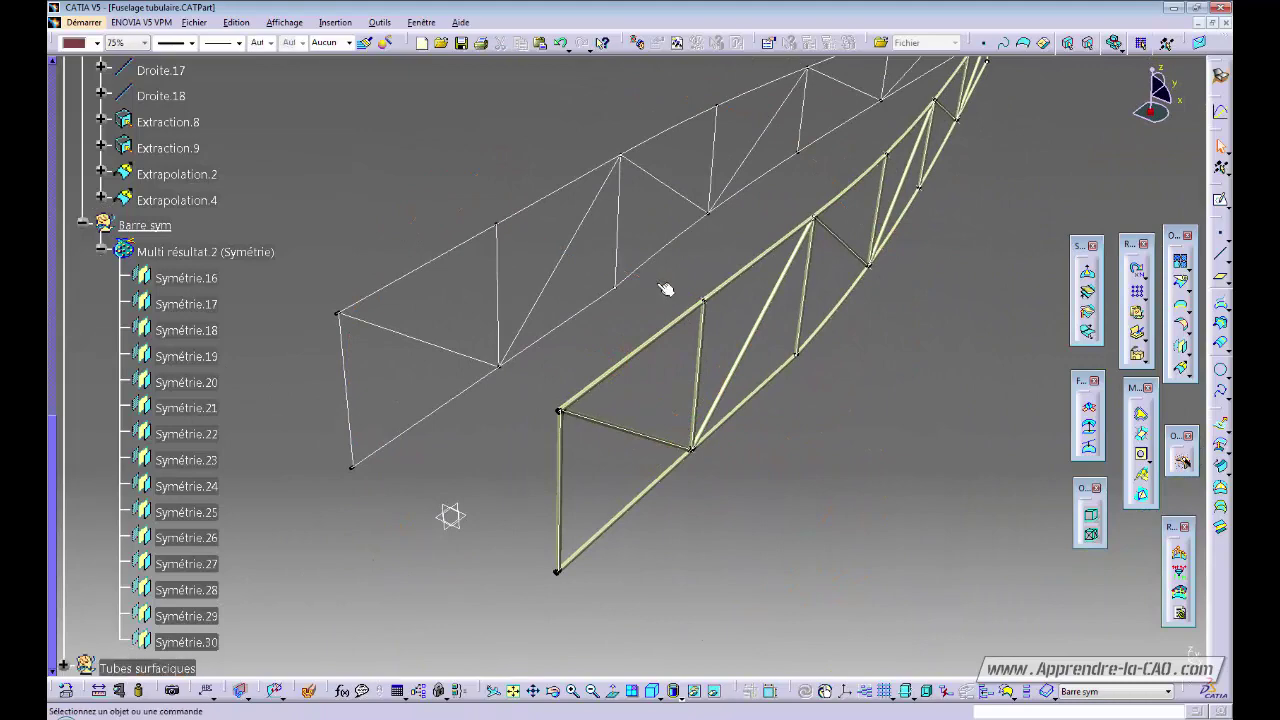
middle_drag(590, 335, 583, 418)
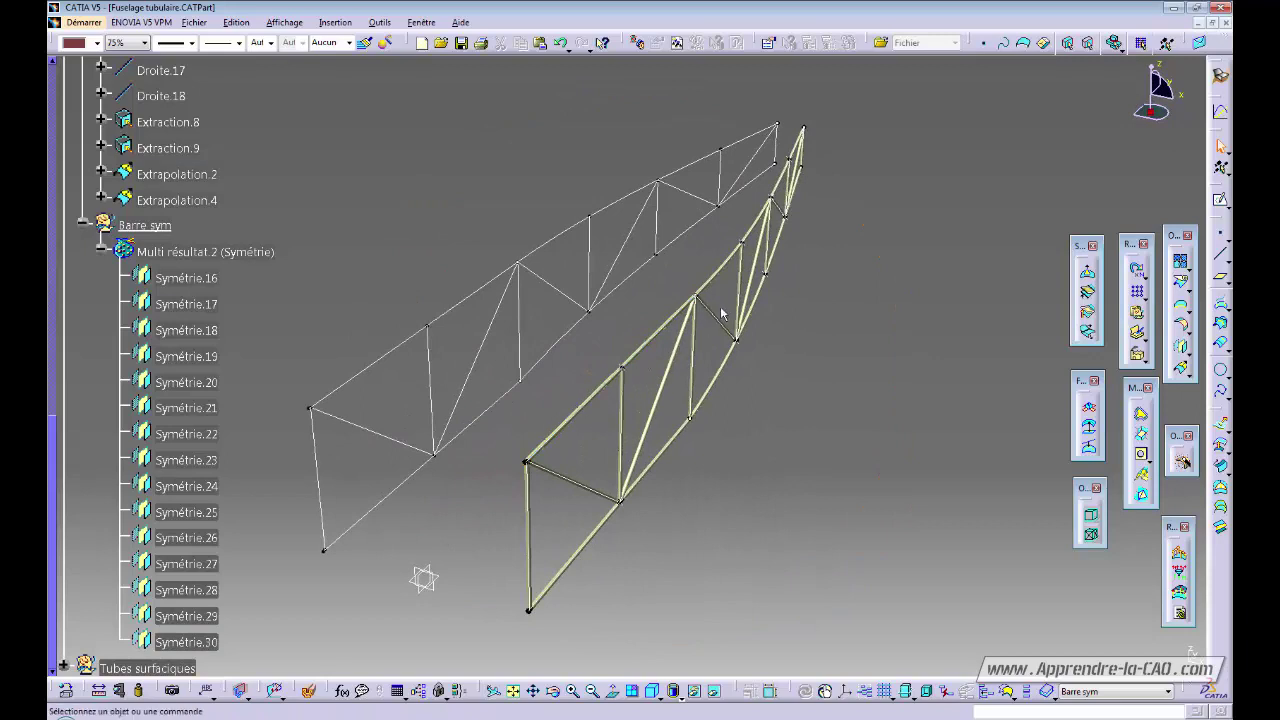
middle_drag(502, 457, 559, 483)
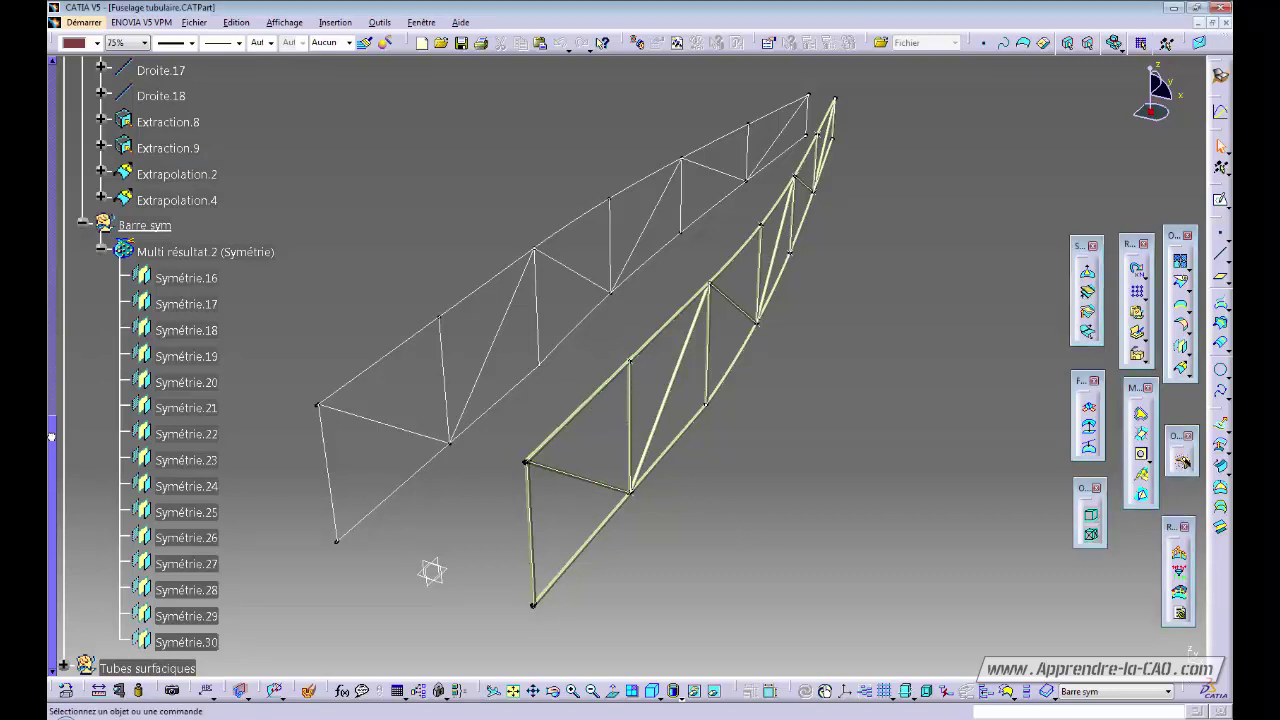
Step: Rename the Tubes surfaciques geometrical set as "Tubes surfaciques Flanc gauche"
click(81, 224)
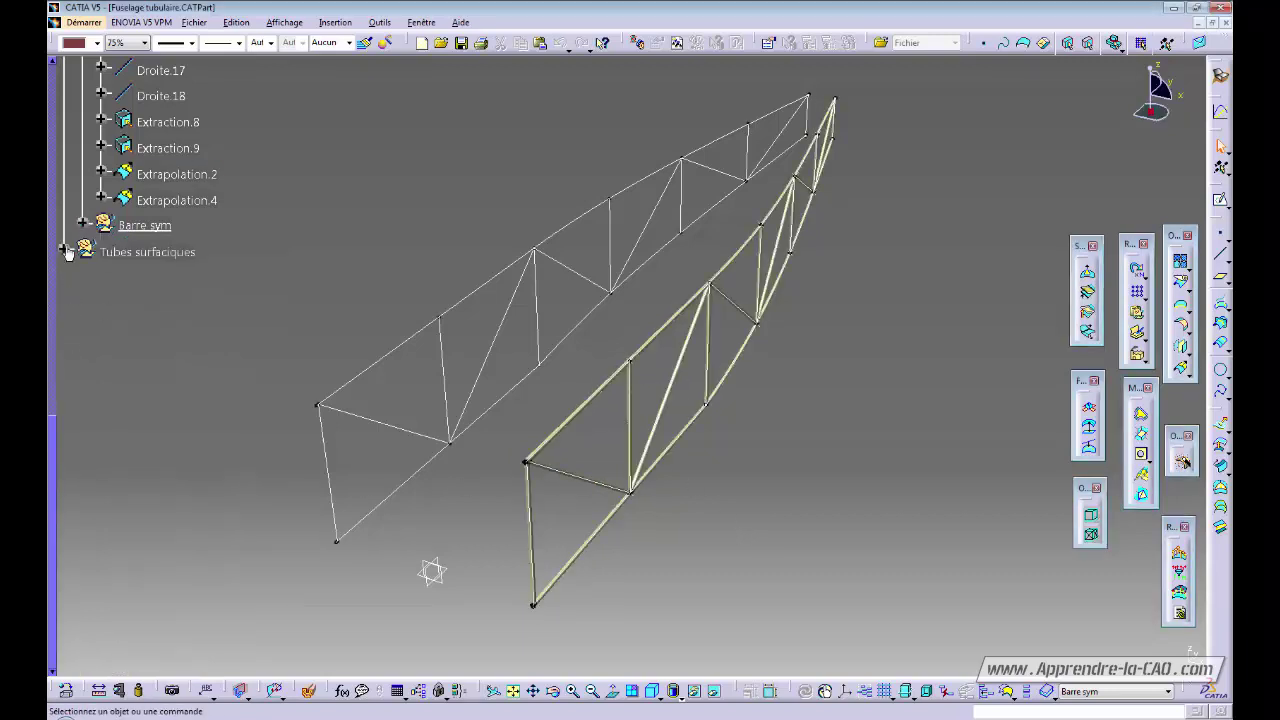
click(63, 250)
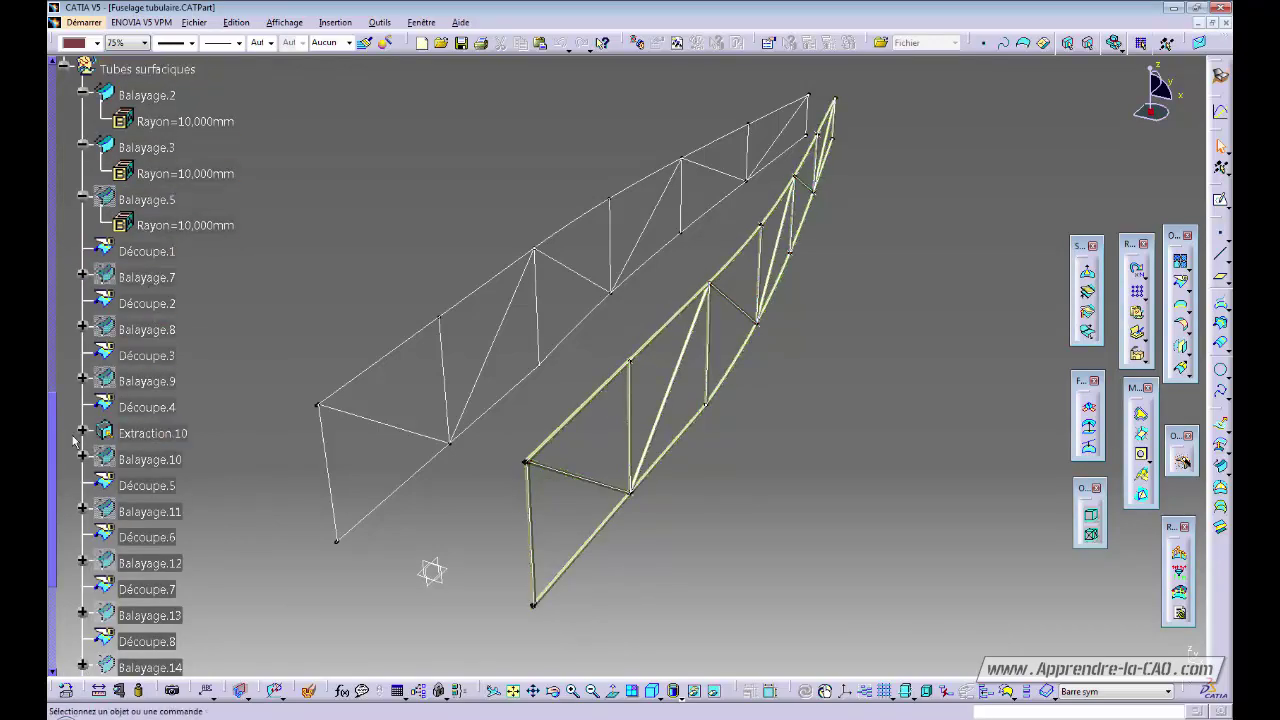
drag(53, 428, 50, 378)
click(152, 326)
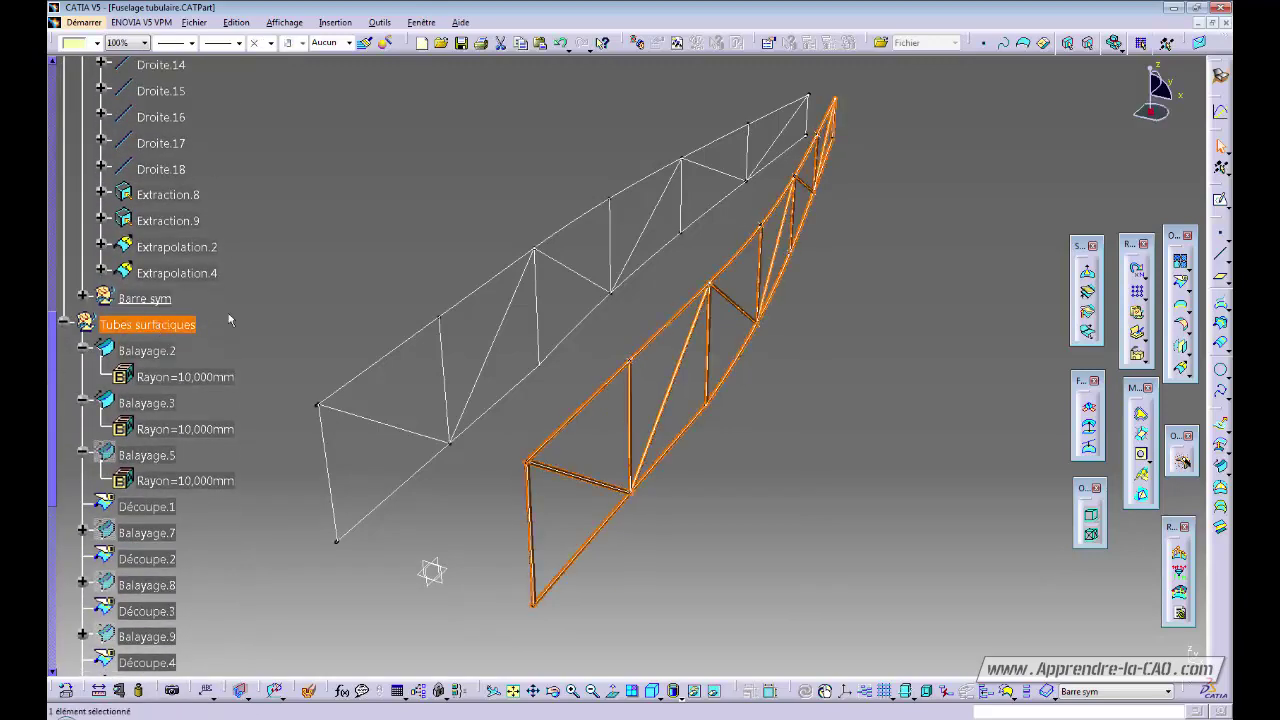
key(alt+Return)
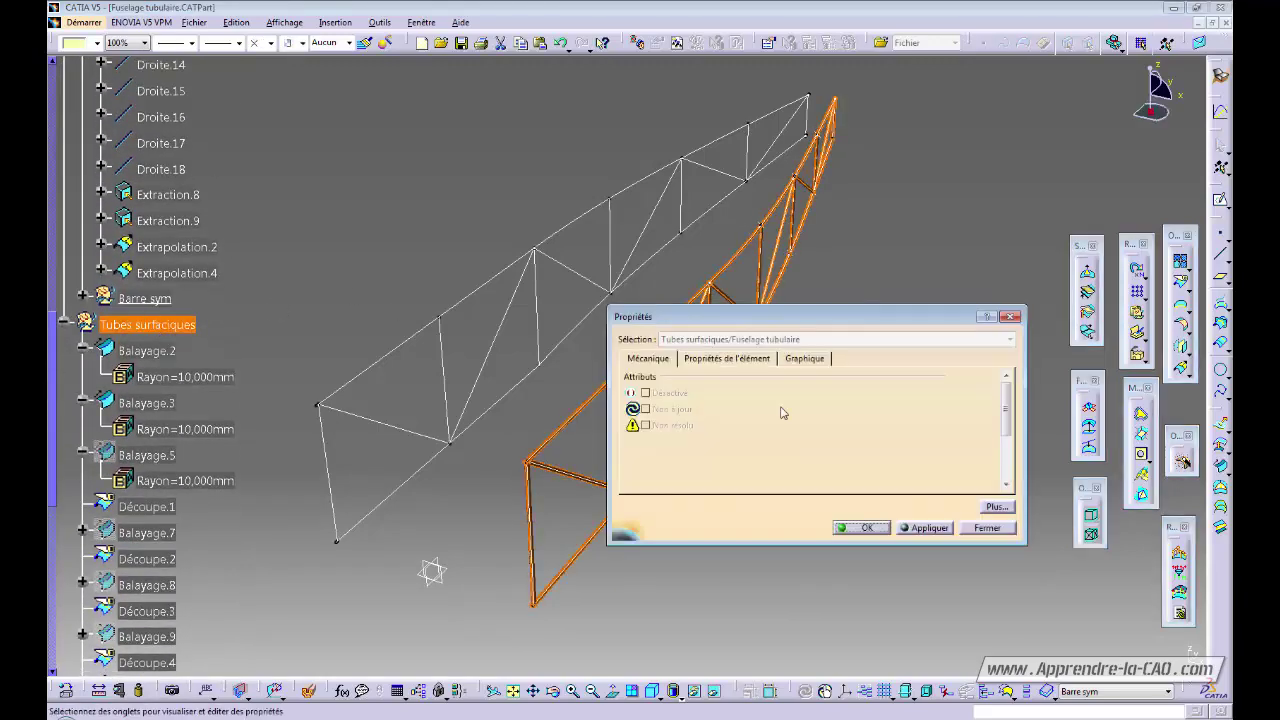
click(762, 360)
click(795, 377)
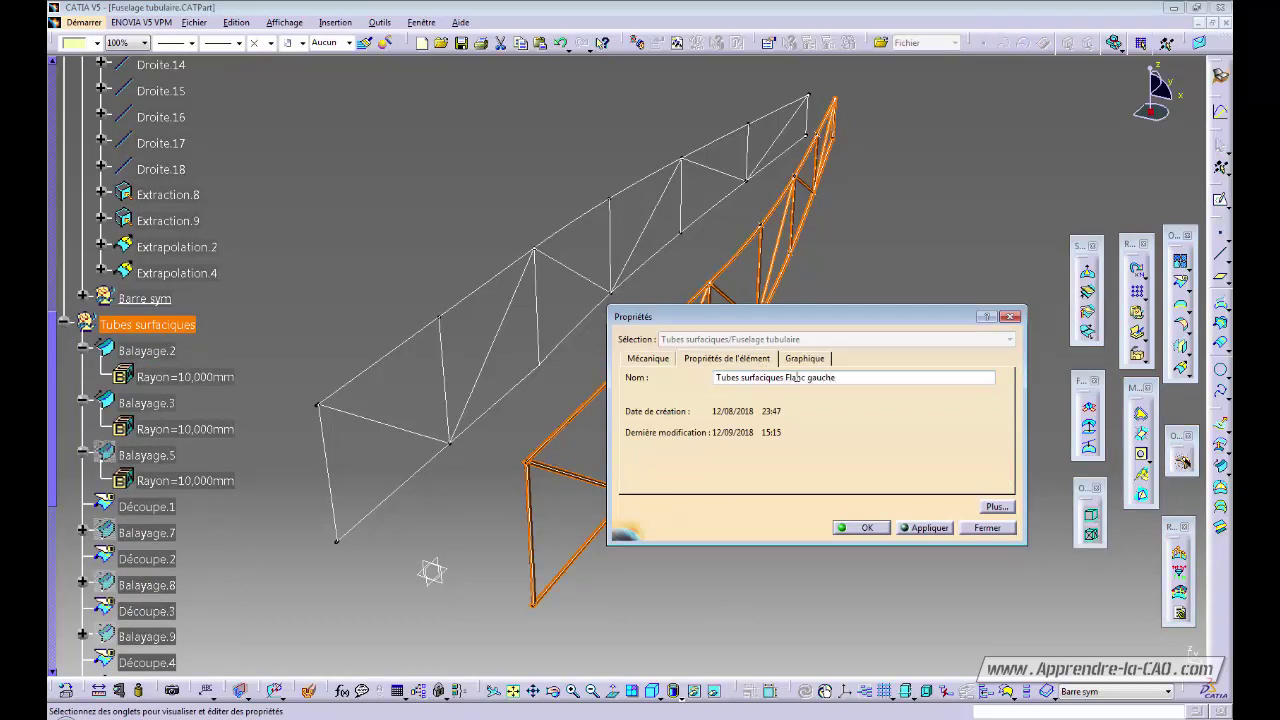
key(Return)
click(352, 248)
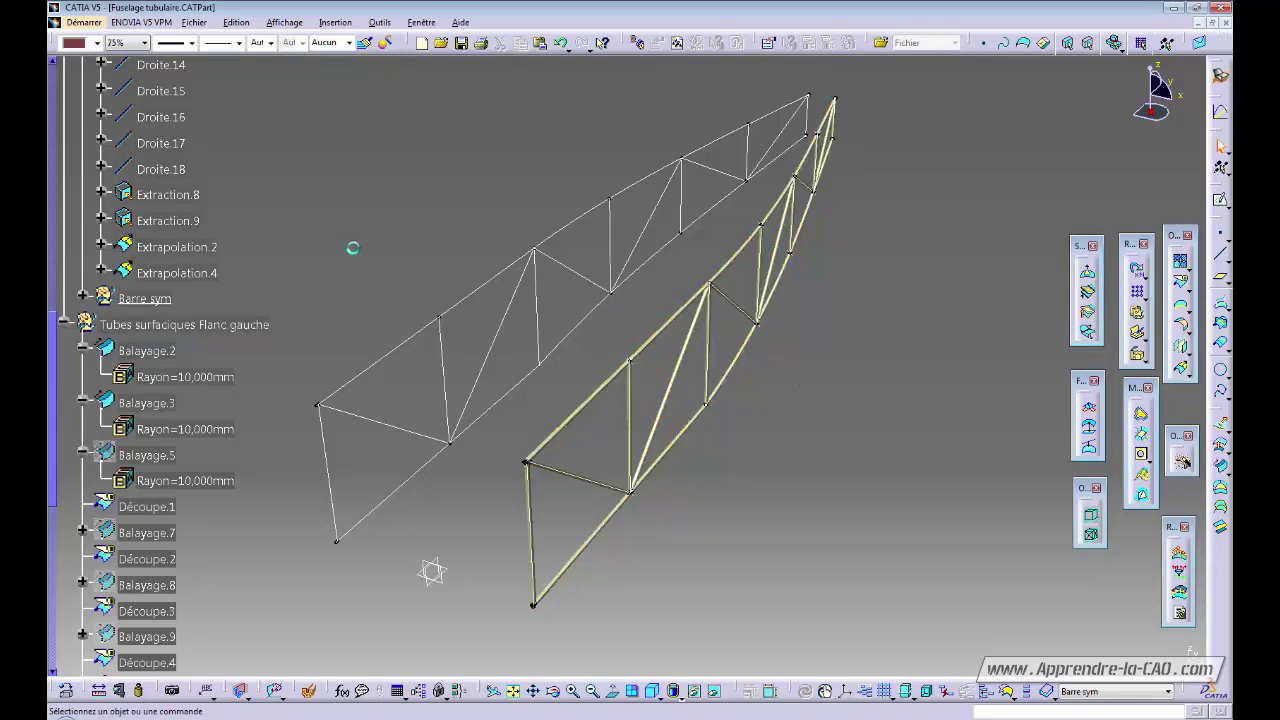
Step: Insert a new geometrical set named "Tubes surfaciques Flanc droit" with Fuselage tubulaire as its parent
click(335, 22)
click(230, 73)
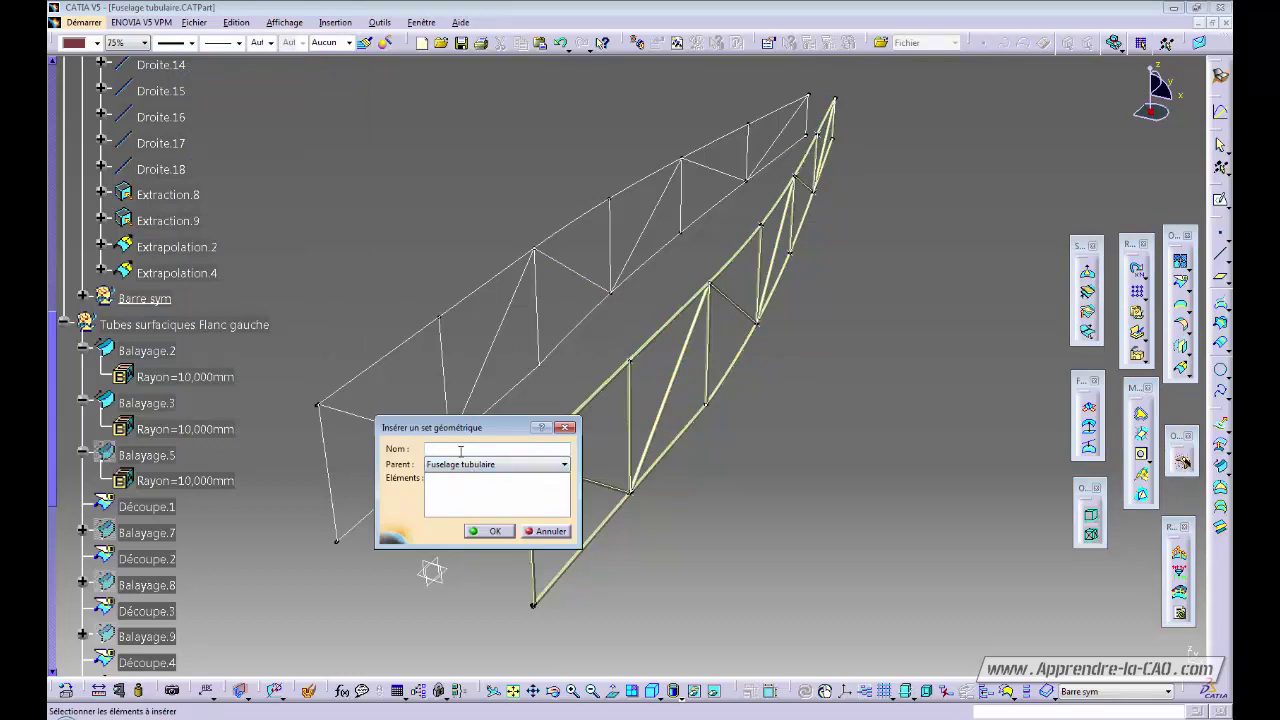
text(Tubes surfaciques Flanc droit)
key(Return)
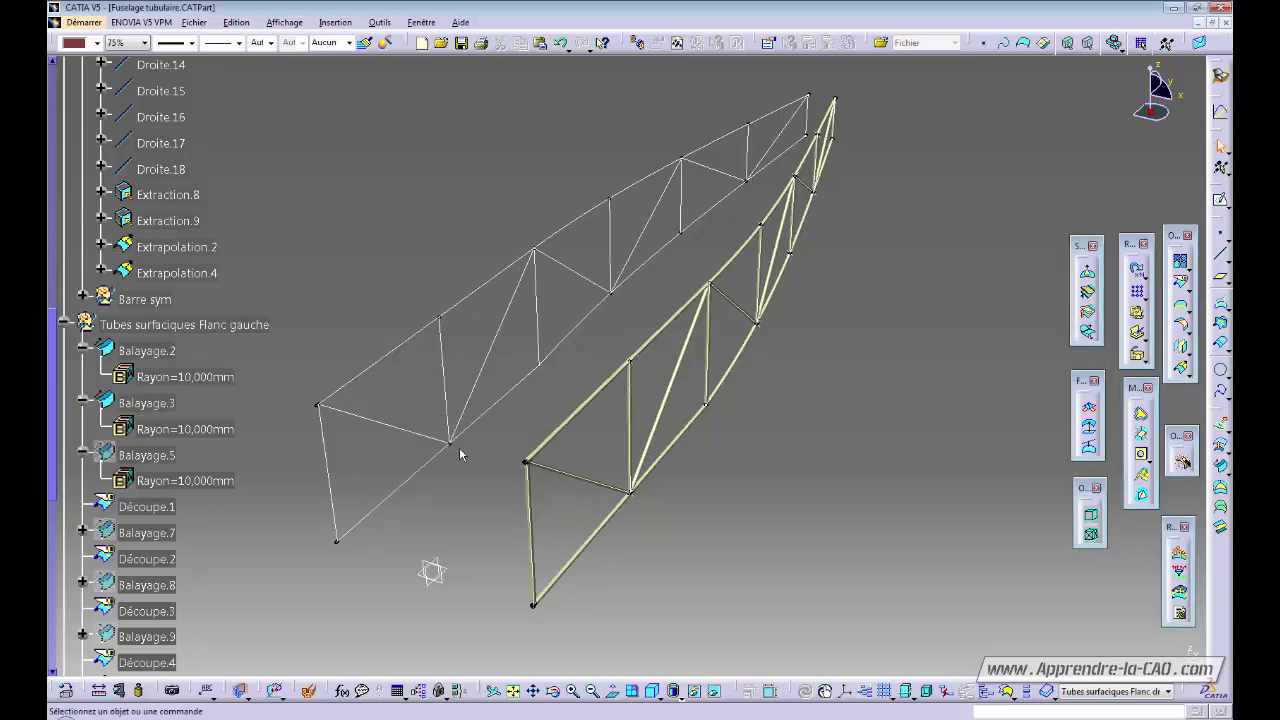
Step: Mirror Balayage.2, Balayage.3, Découpe.1 to Découpe.12, Extraction.10 and Extraction.11 about the yz plane with a surface symmetry, keeping all sub-elements
drag(53, 347, 50, 437)
click(160, 265)
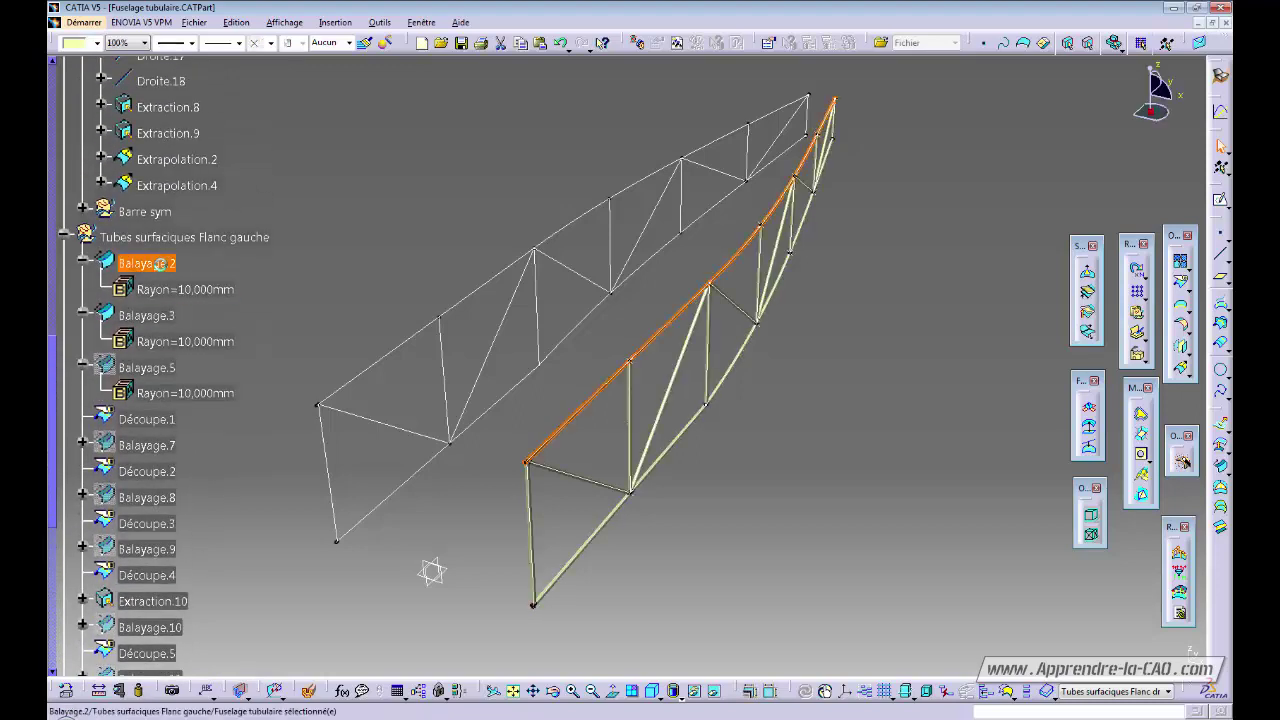
click(147, 370)
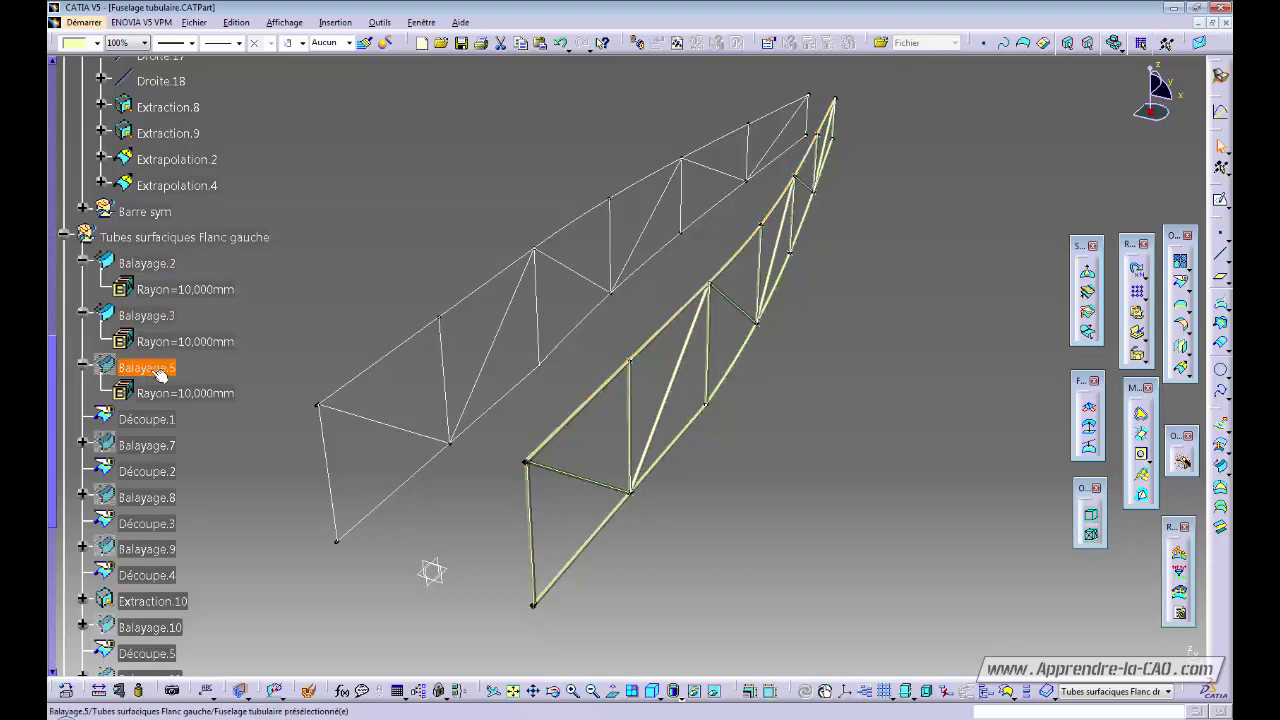
click(145, 264)
ctrl+click(147, 316)
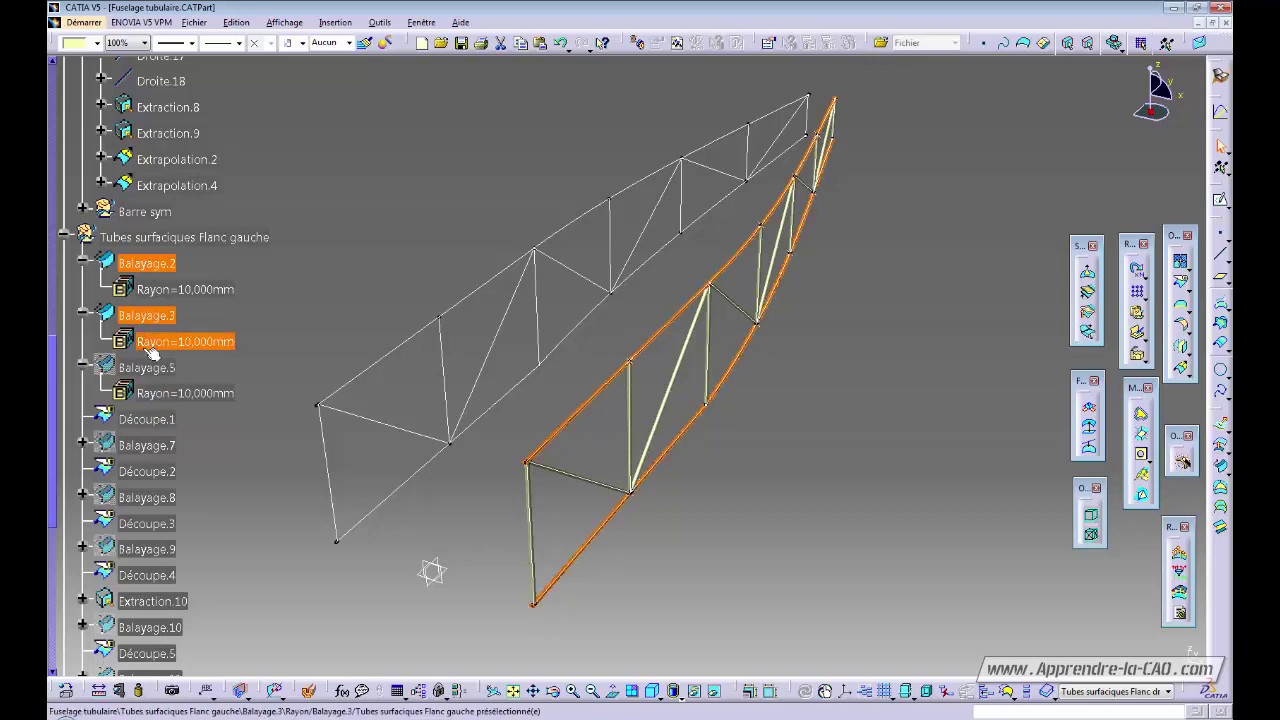
ctrl+click(146, 419)
ctrl+click(146, 471)
ctrl+click(146, 523)
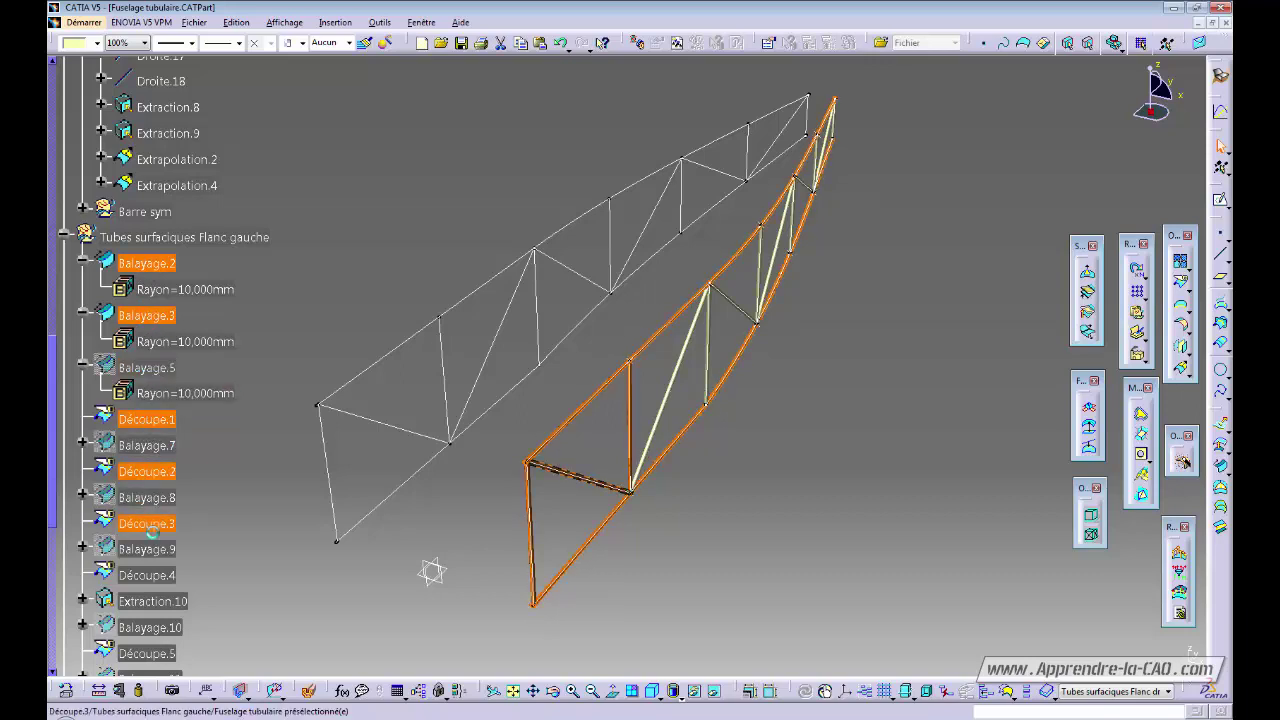
ctrl+click(146, 575)
drag(57, 358, 57, 488)
ctrl+click(158, 192)
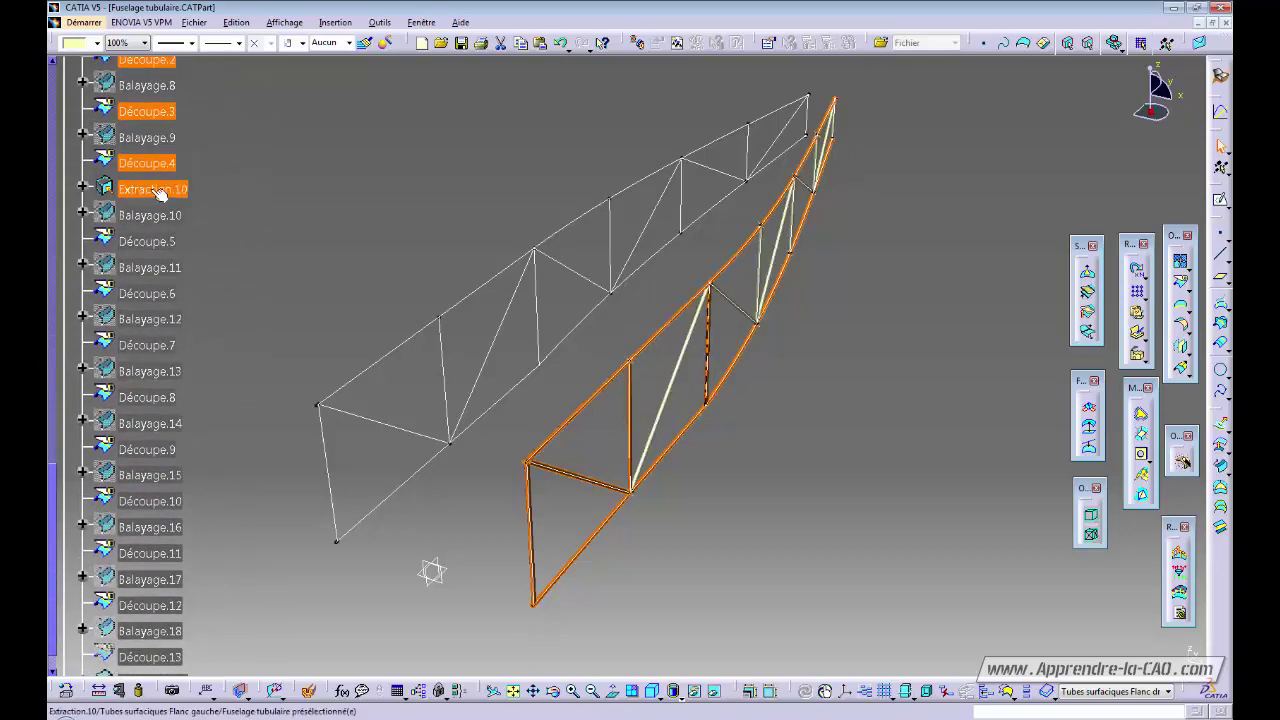
ctrl+click(146, 241)
ctrl+click(143, 293)
ctrl+click(146, 345)
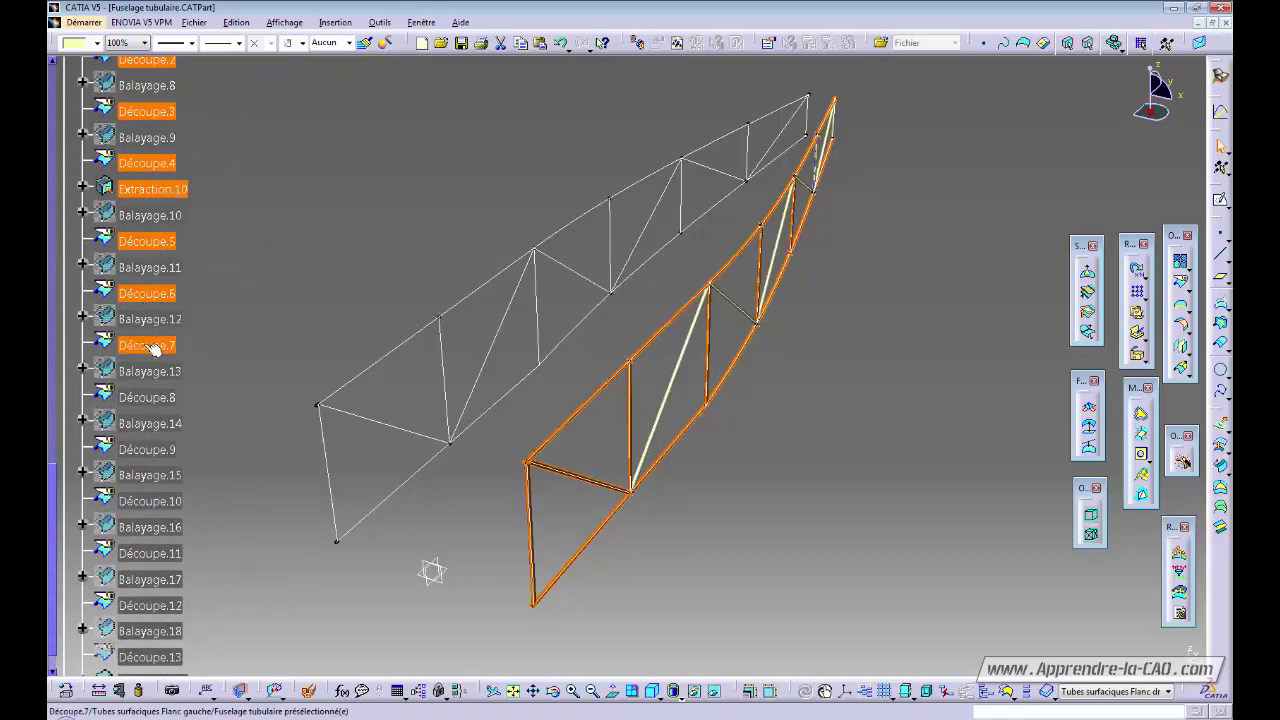
ctrl+click(147, 397)
ctrl+click(150, 450)
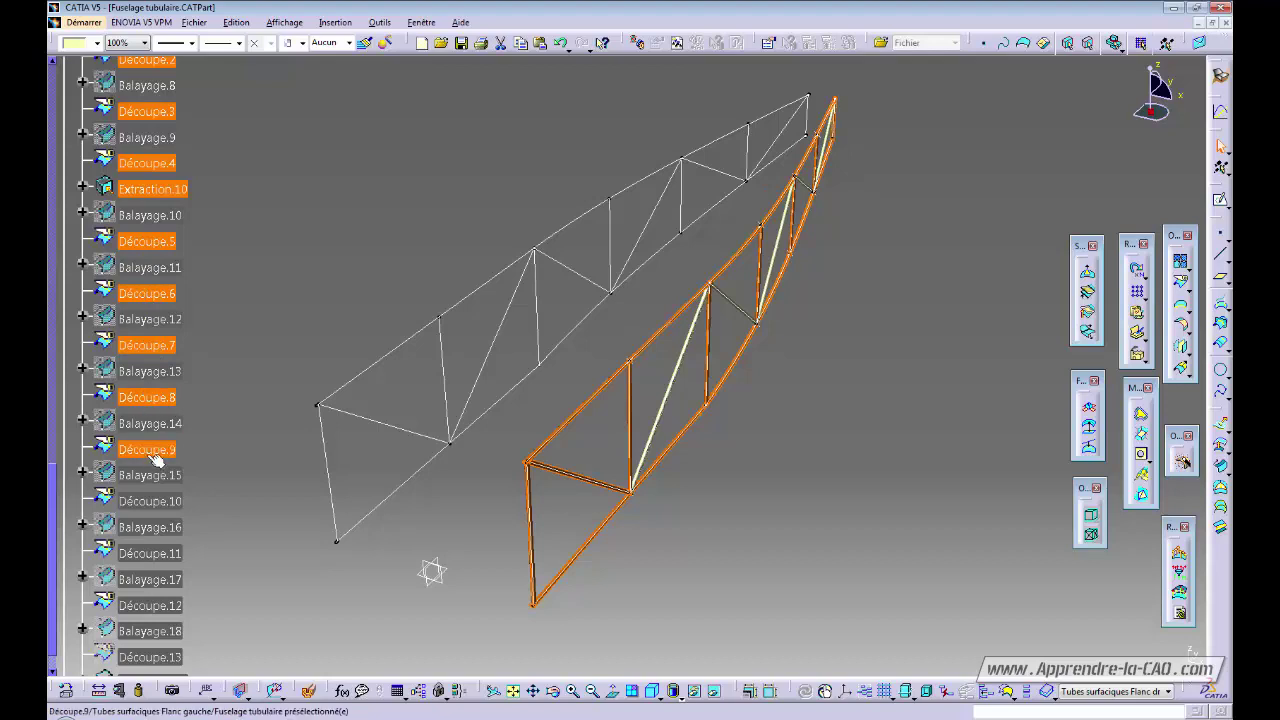
ctrl+click(150, 501)
ctrl+click(150, 553)
ctrl+click(165, 605)
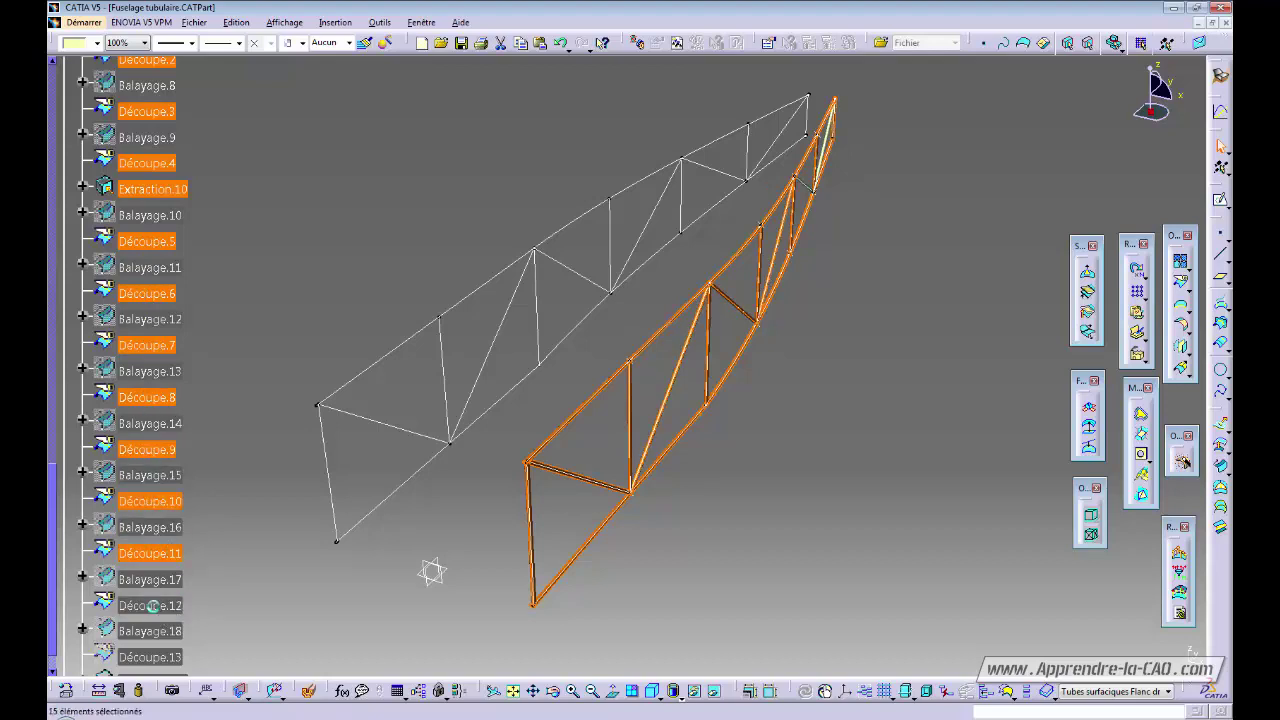
ctrl+click(153, 607)
drag(52, 473, 51, 482)
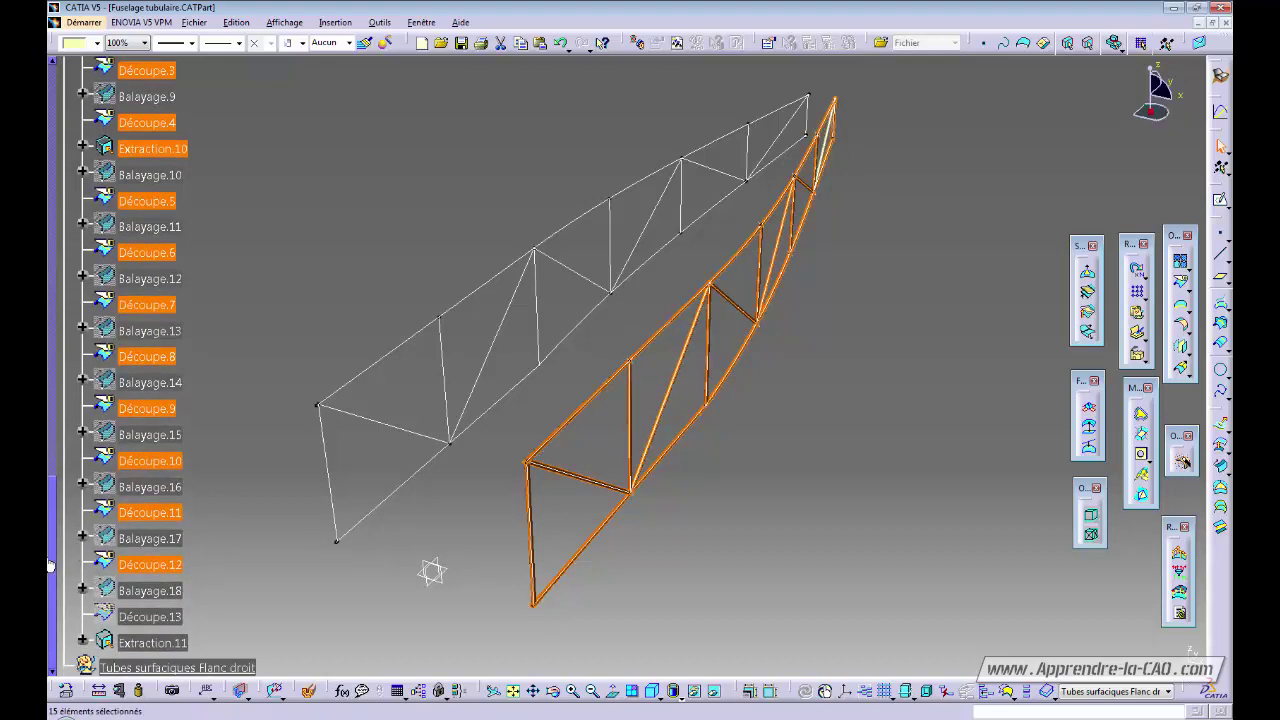
ctrl+click(160, 644)
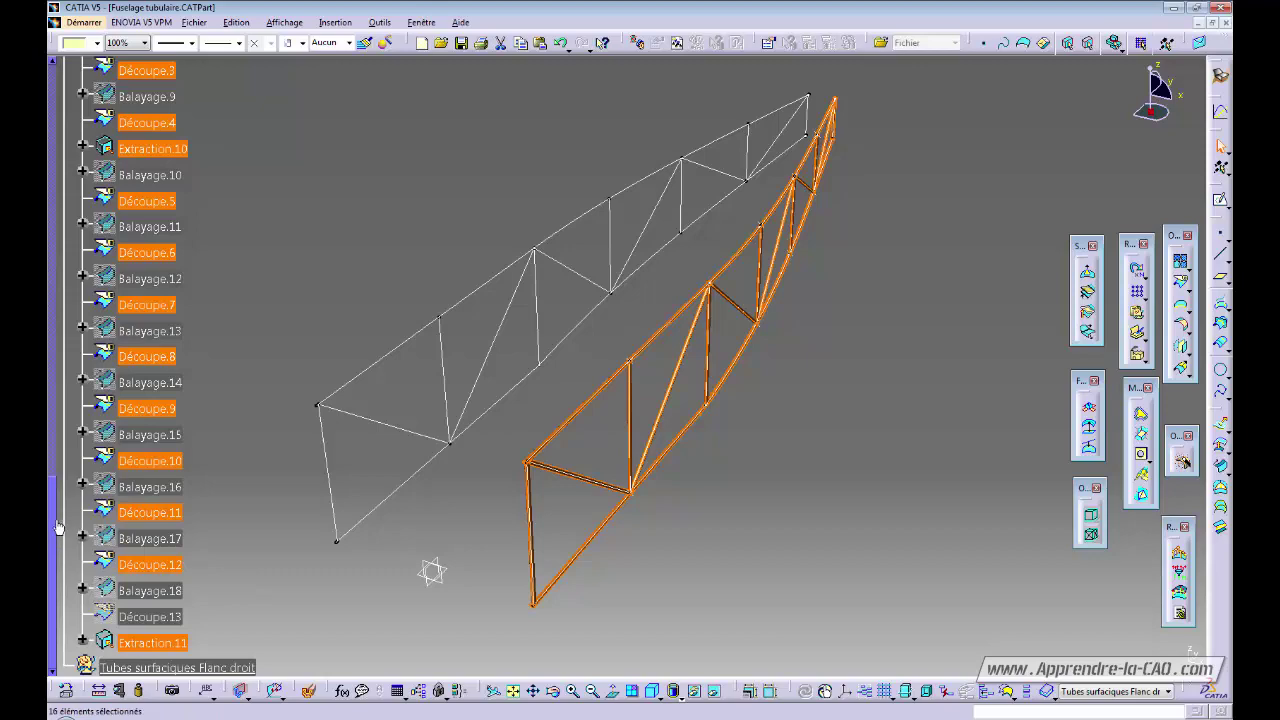
mouse_move(53, 538)
mouse_down()
mouse_move(50, 420)
mouse_move(49, 536)
mouse_up()
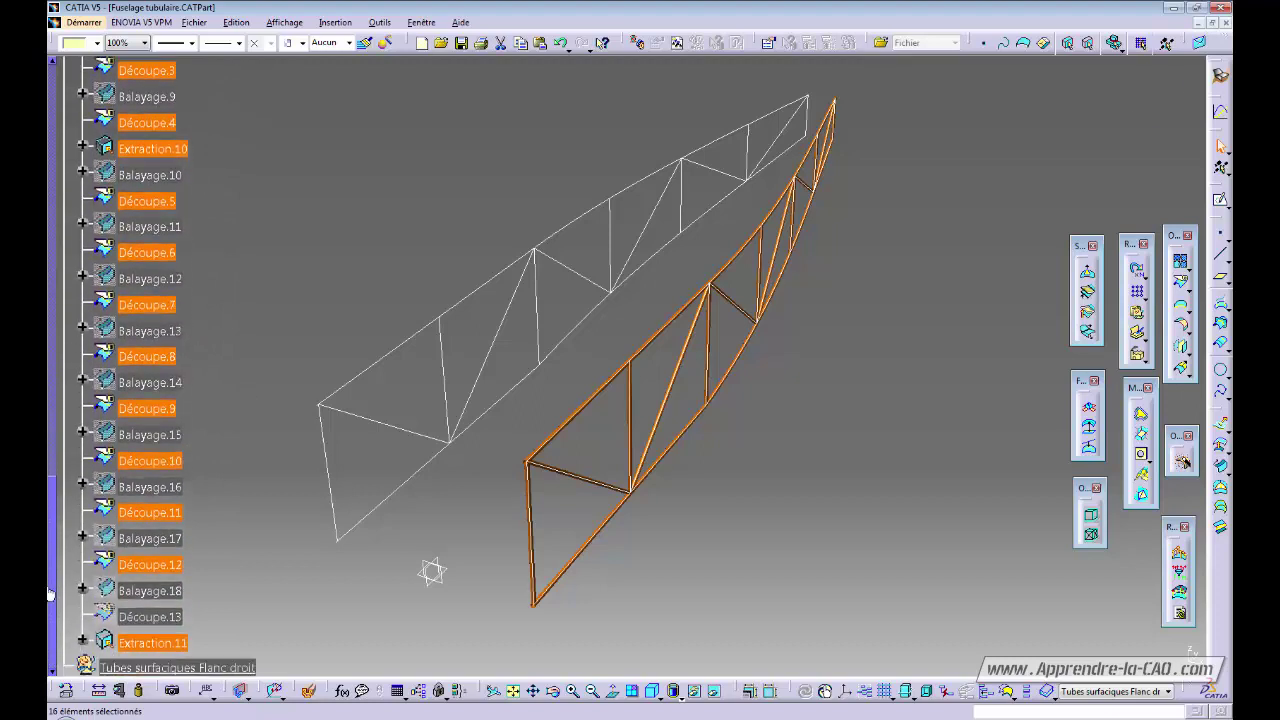
click(1181, 346)
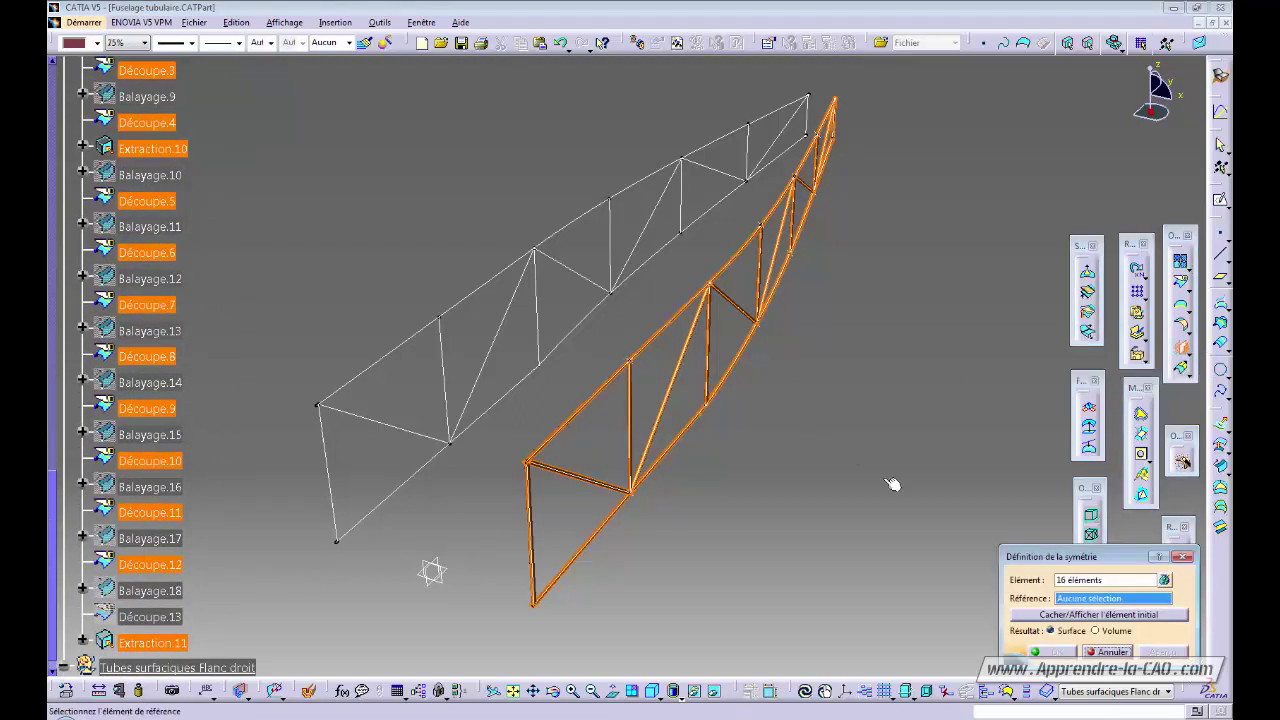
click(436, 566)
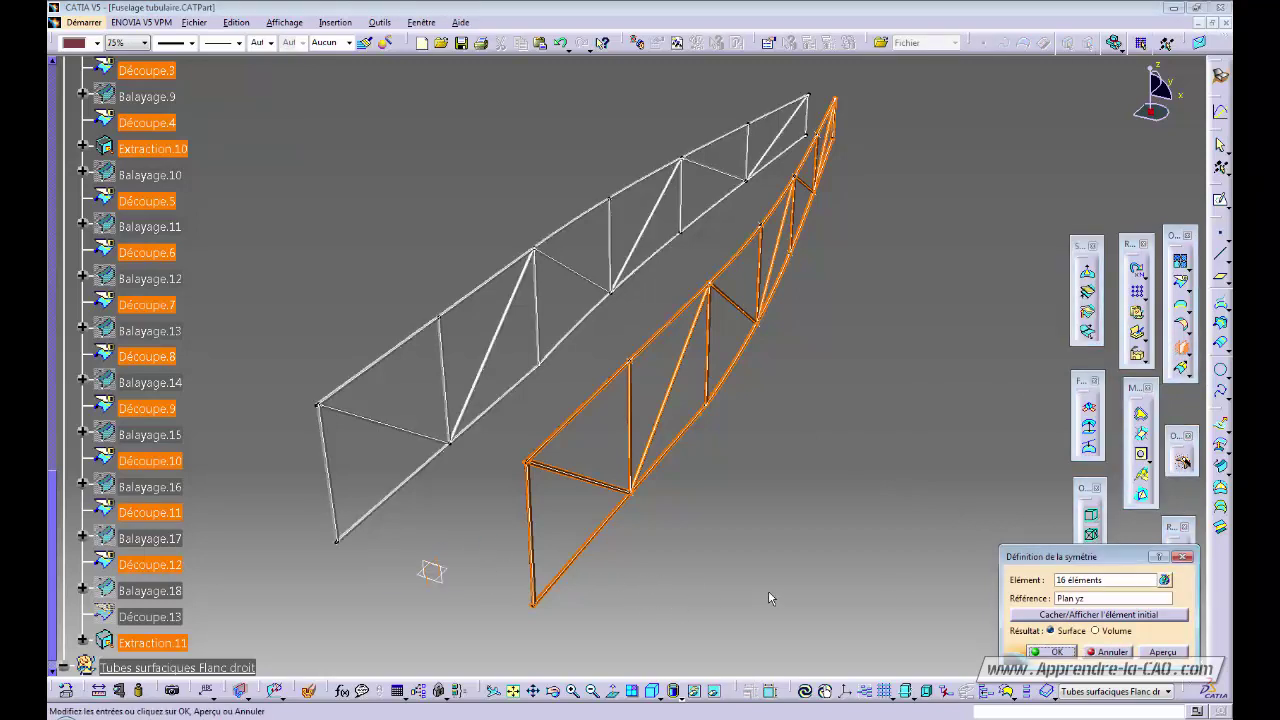
click(1052, 651)
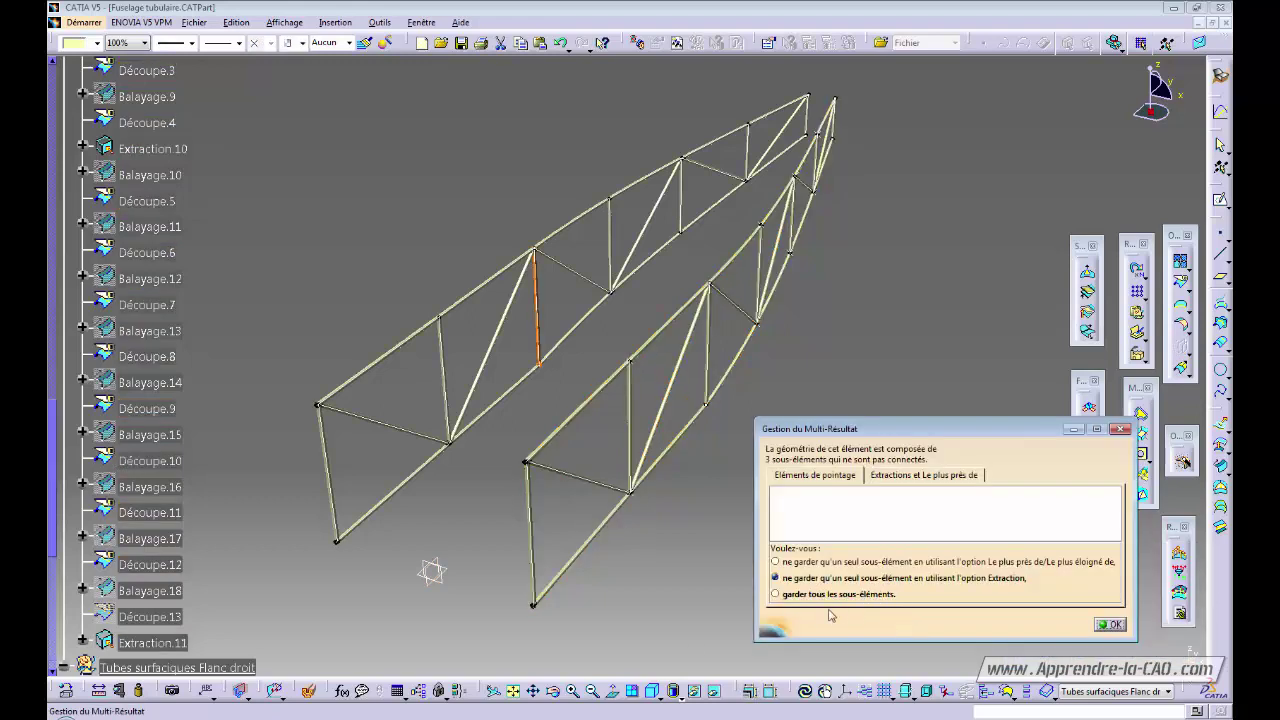
click(777, 595)
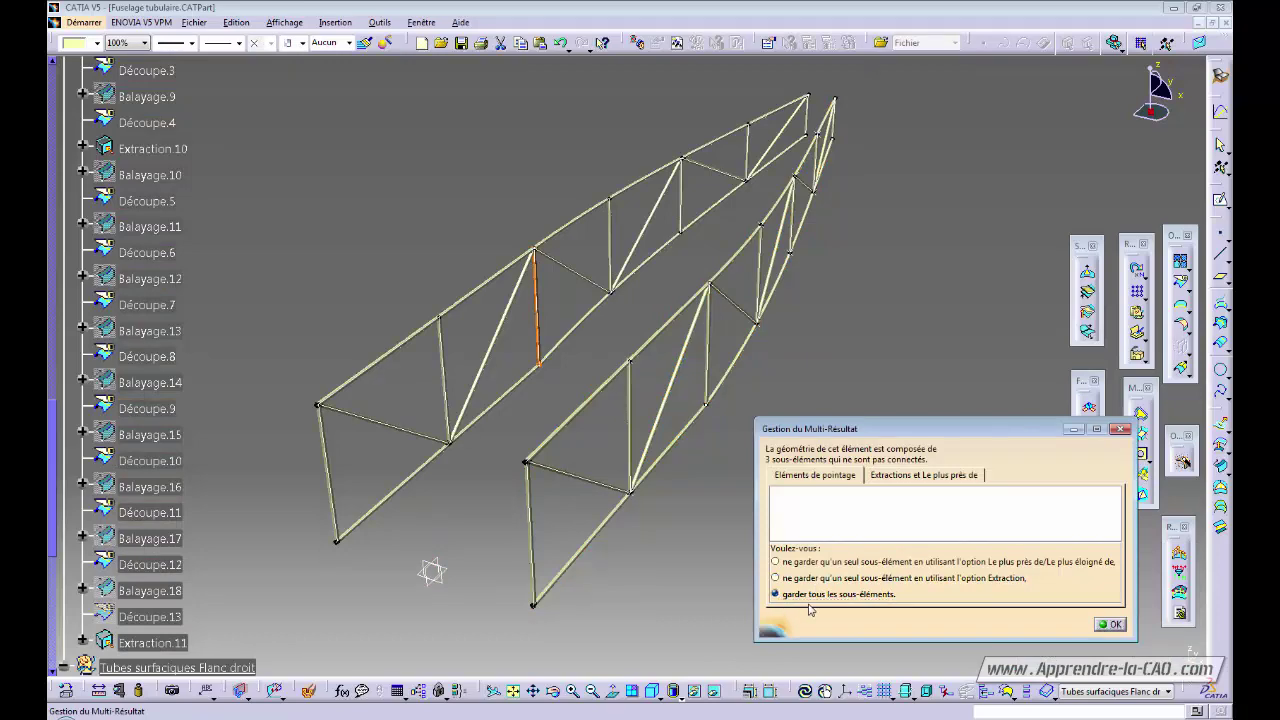
click(1115, 626)
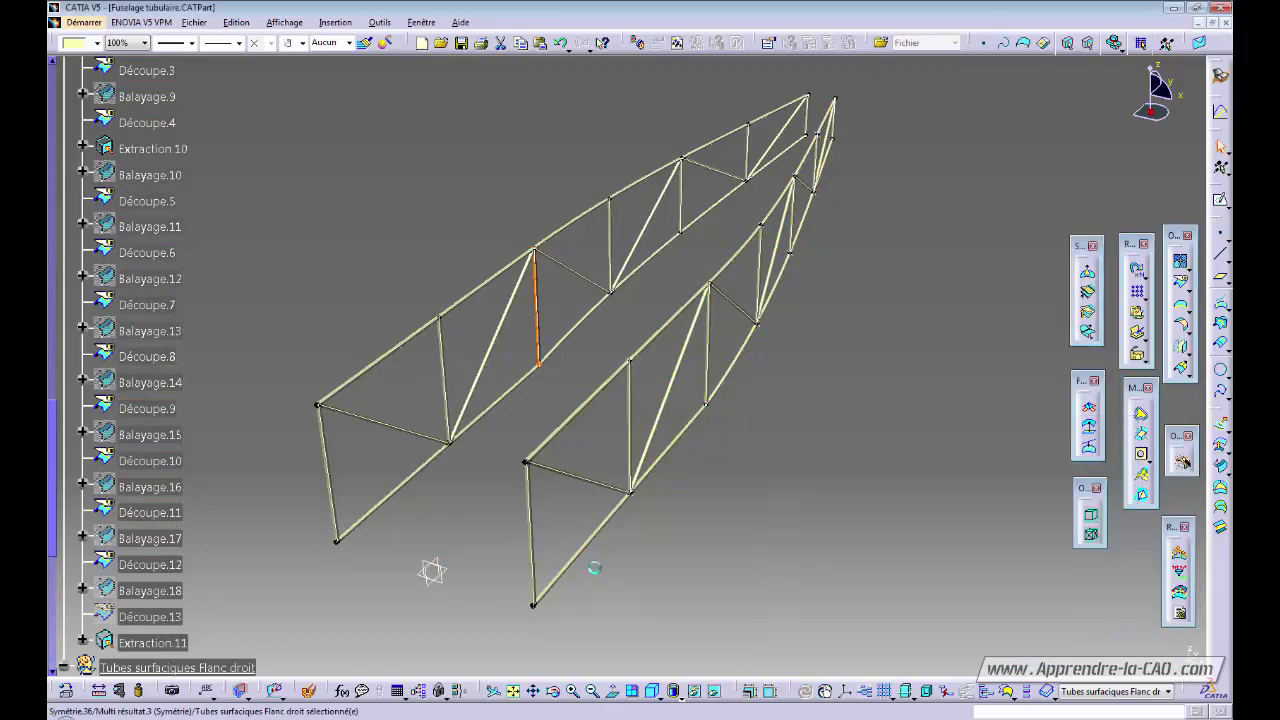
Step: Examine the mirrored tubes Symétrie.31 to Symétrie.35 one by one in the Tubes surfaciques Flanc droit set
drag(49, 510, 50, 563)
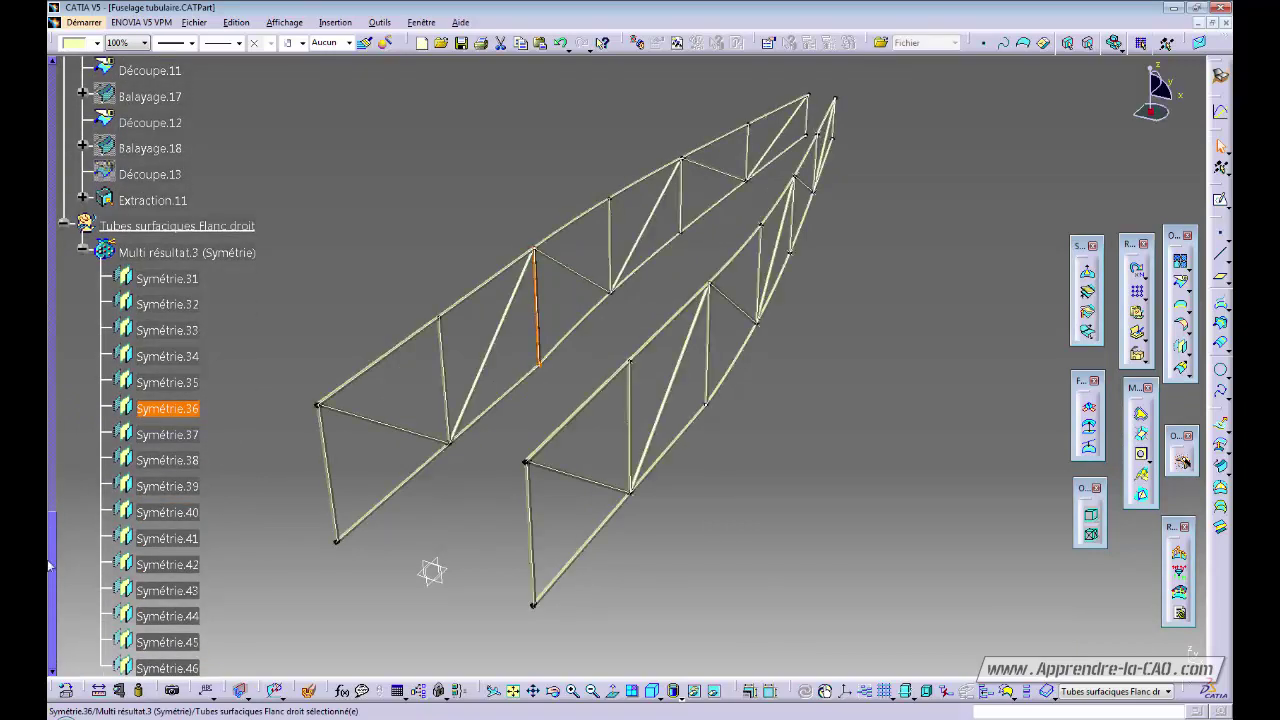
click(165, 288)
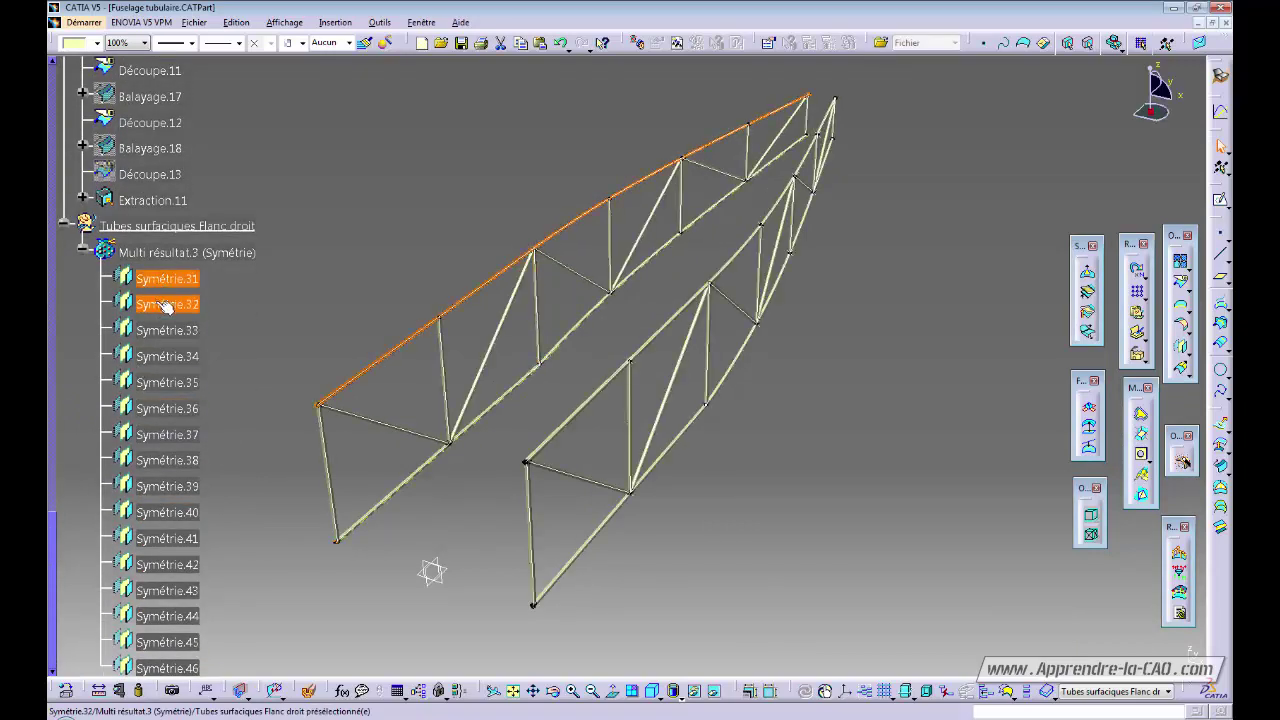
click(164, 306)
click(165, 331)
click(157, 357)
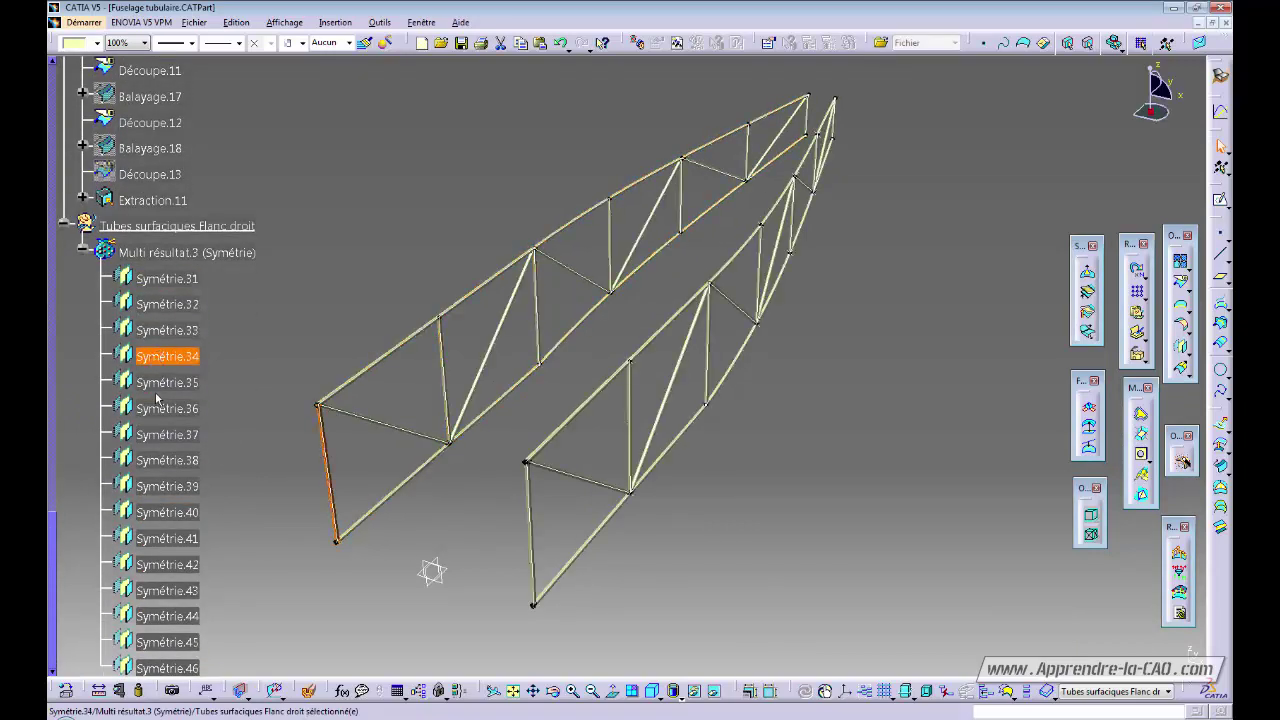
click(158, 383)
click(231, 315)
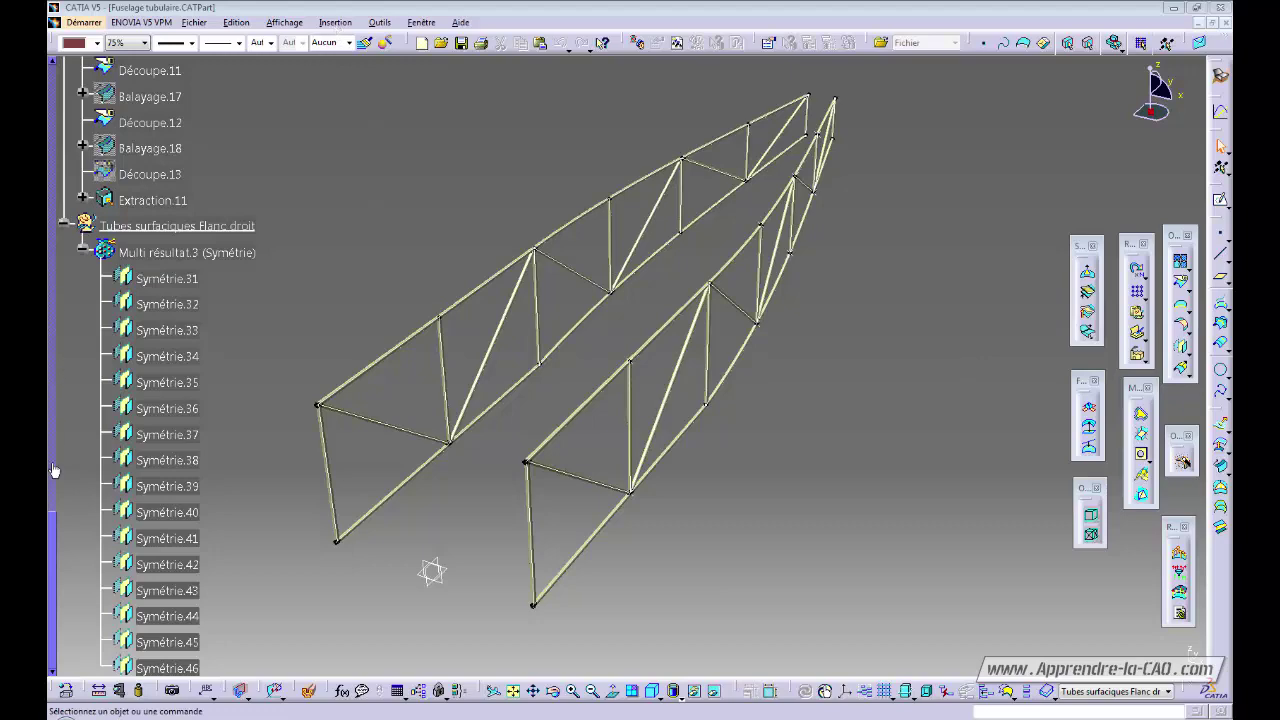
Step: Collapse the Tubes surfaciques Flanc droit, Tubes surfaciques Flanc gauche and Barres sets in the specification tree
scroll(55, 460, up, 3)
click(62, 387)
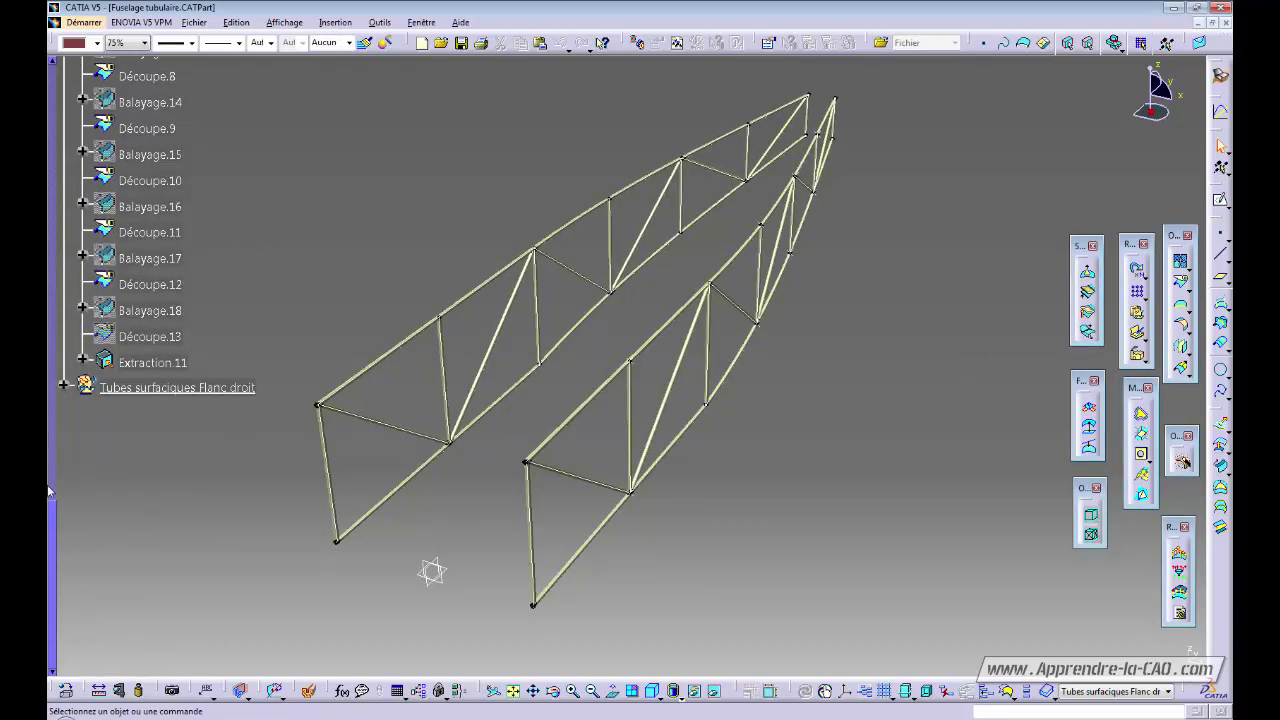
drag(55, 517, 52, 300)
click(63, 303)
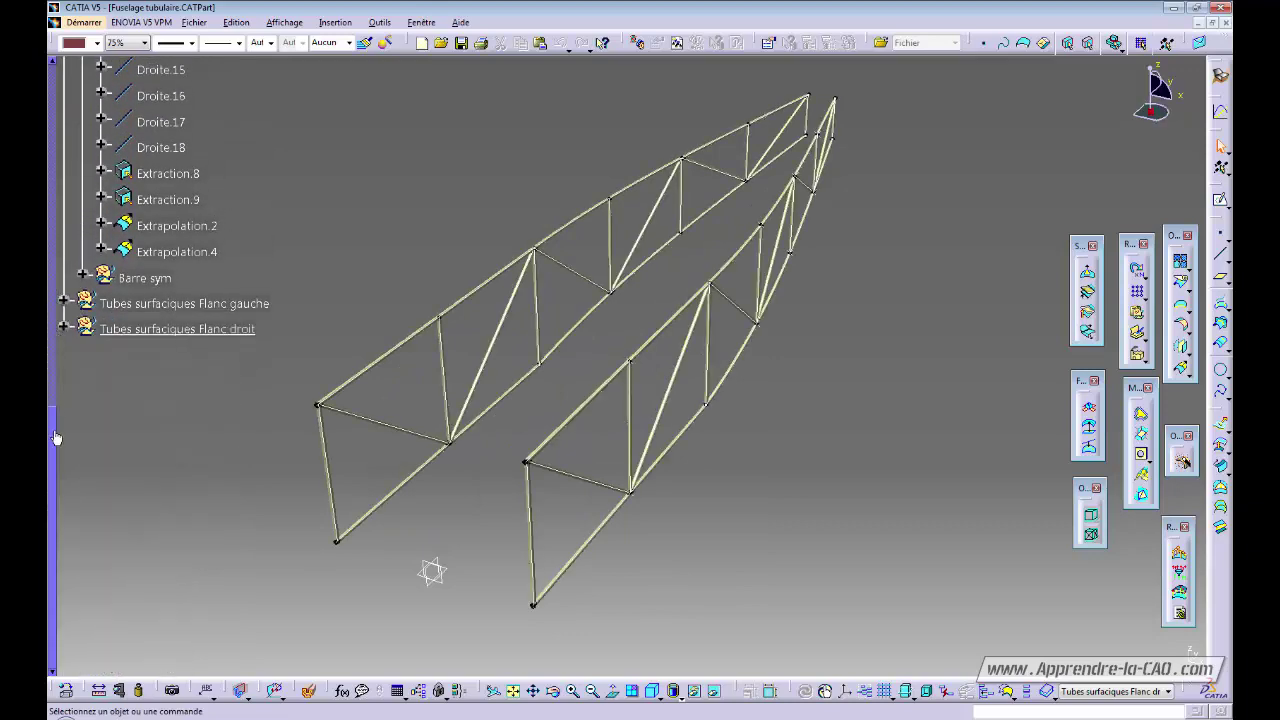
drag(54, 435, 51, 300)
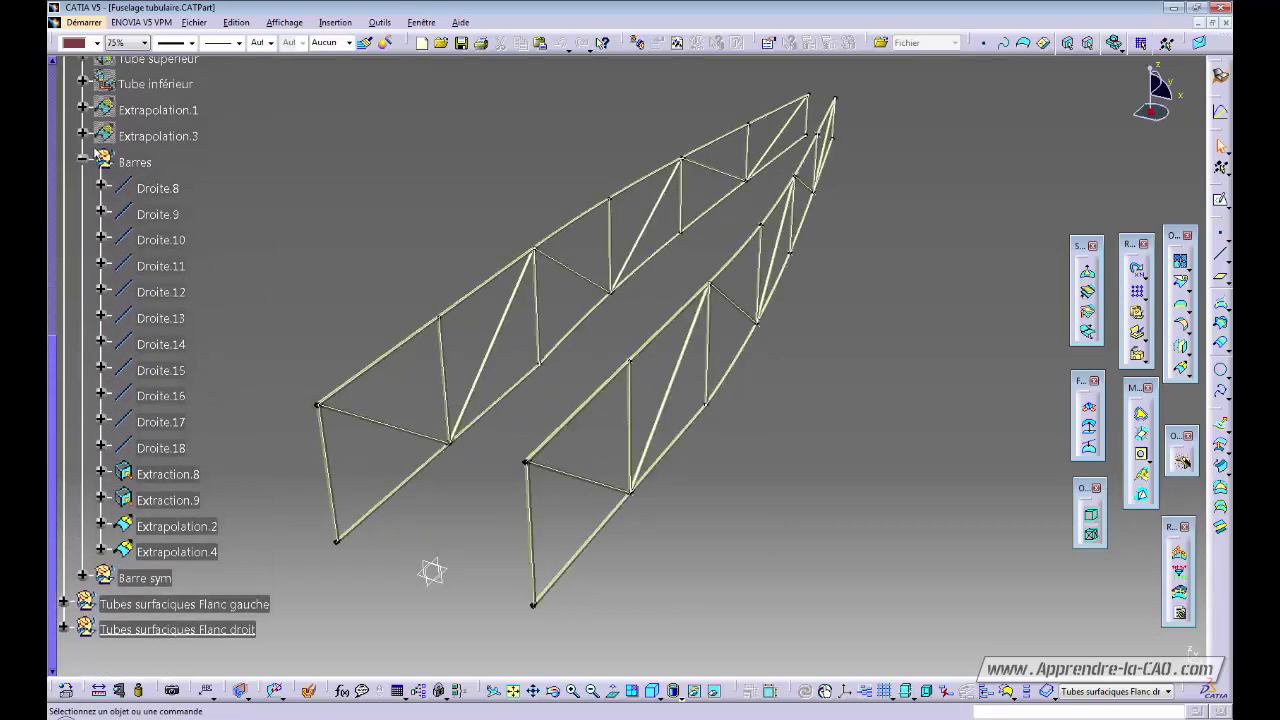
click(82, 161)
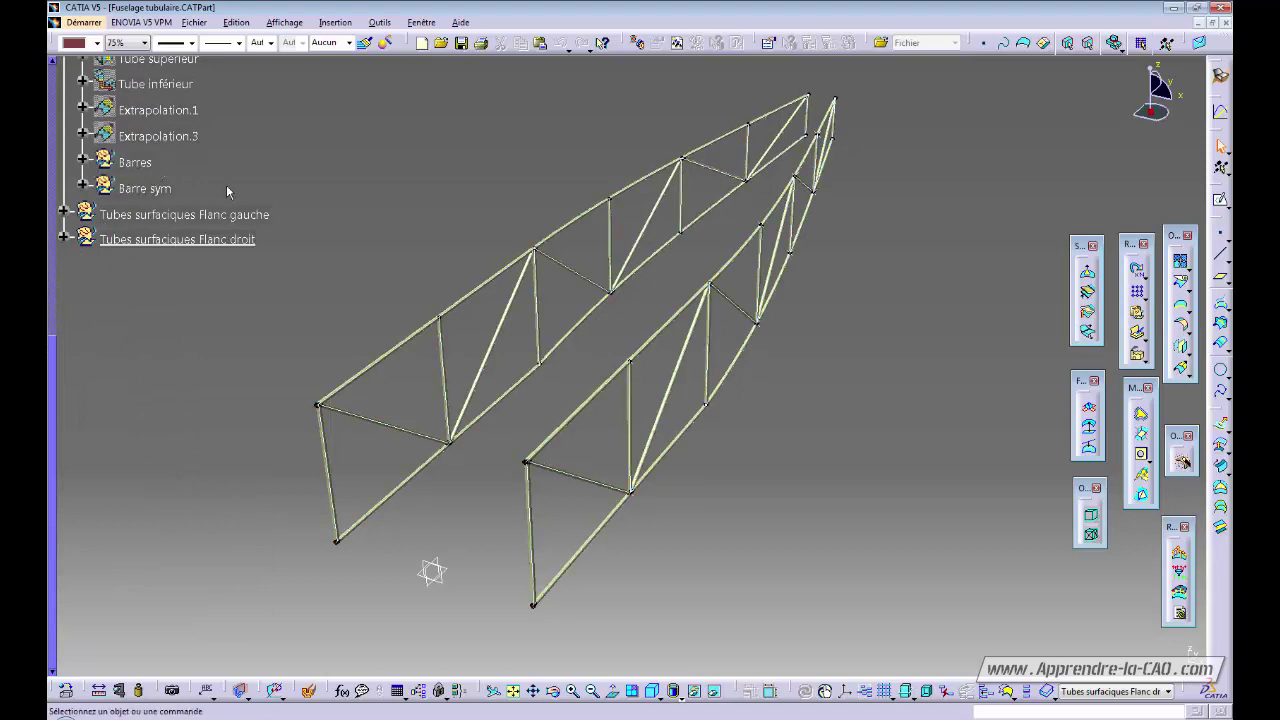
Step: Insert a new geometrical set named "Liaisons" with Filaire as its parent
click(336, 22)
click(297, 73)
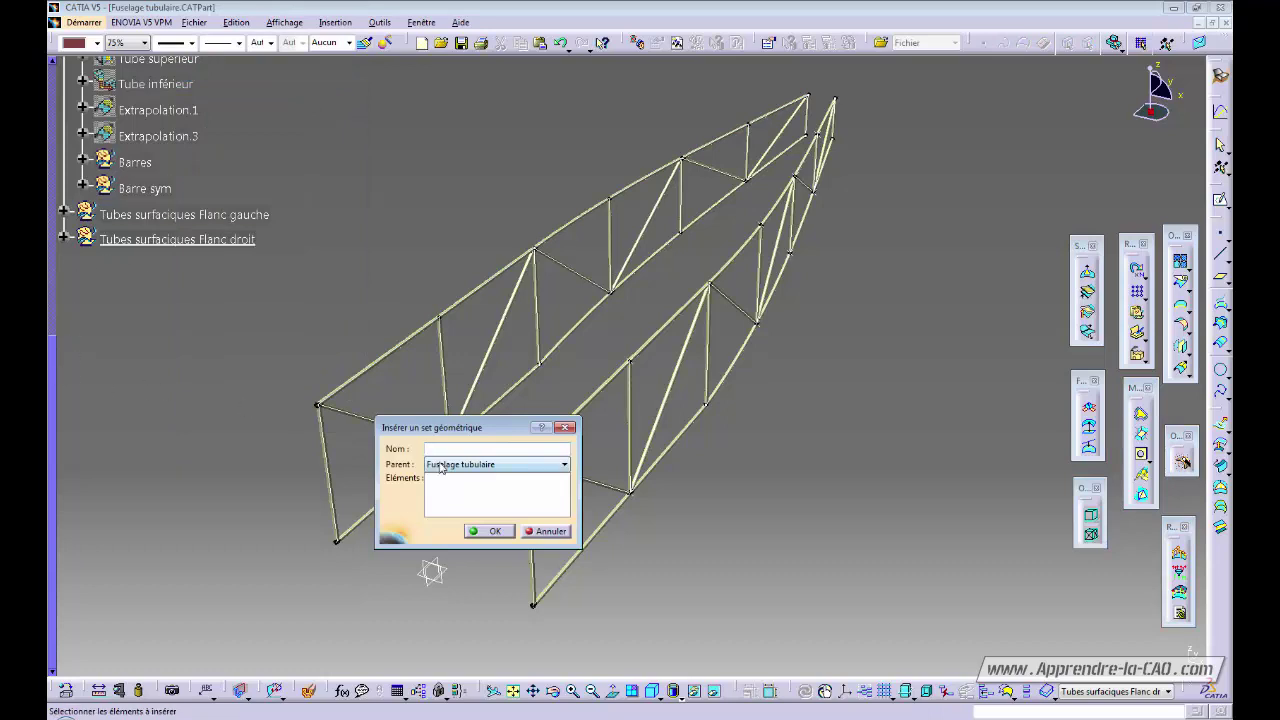
drag(54, 371, 53, 112)
click(117, 178)
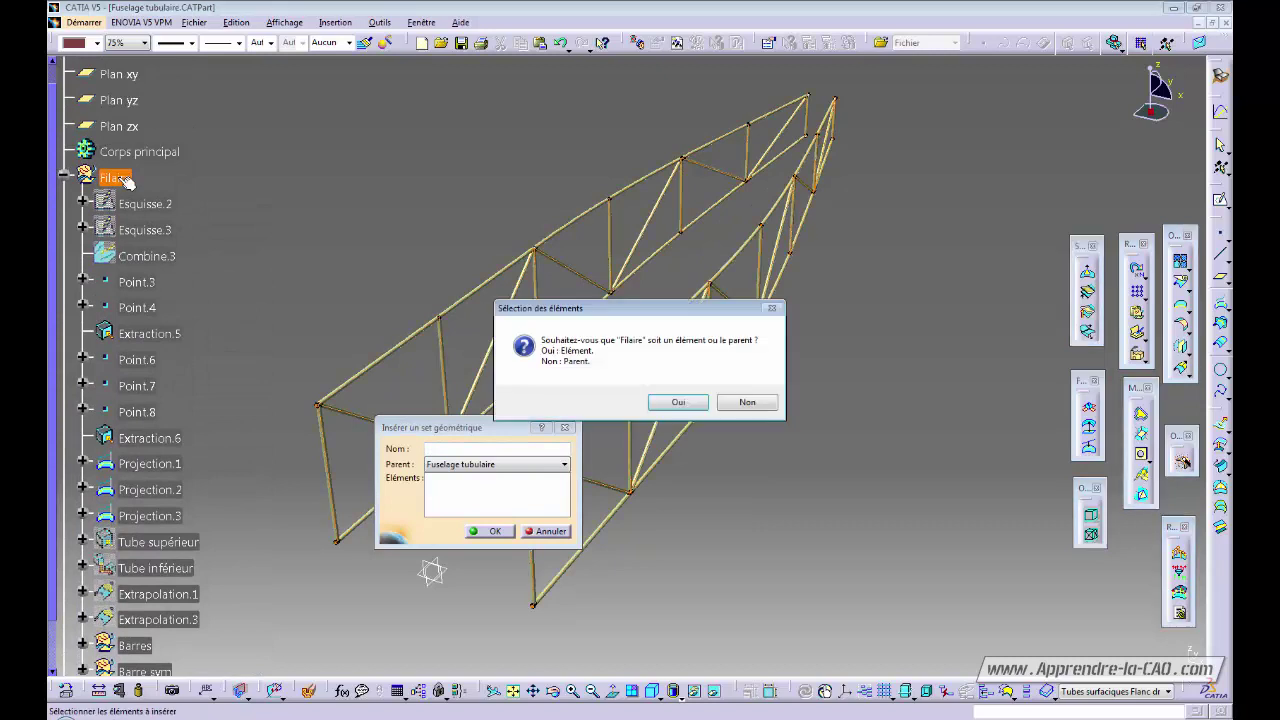
click(747, 402)
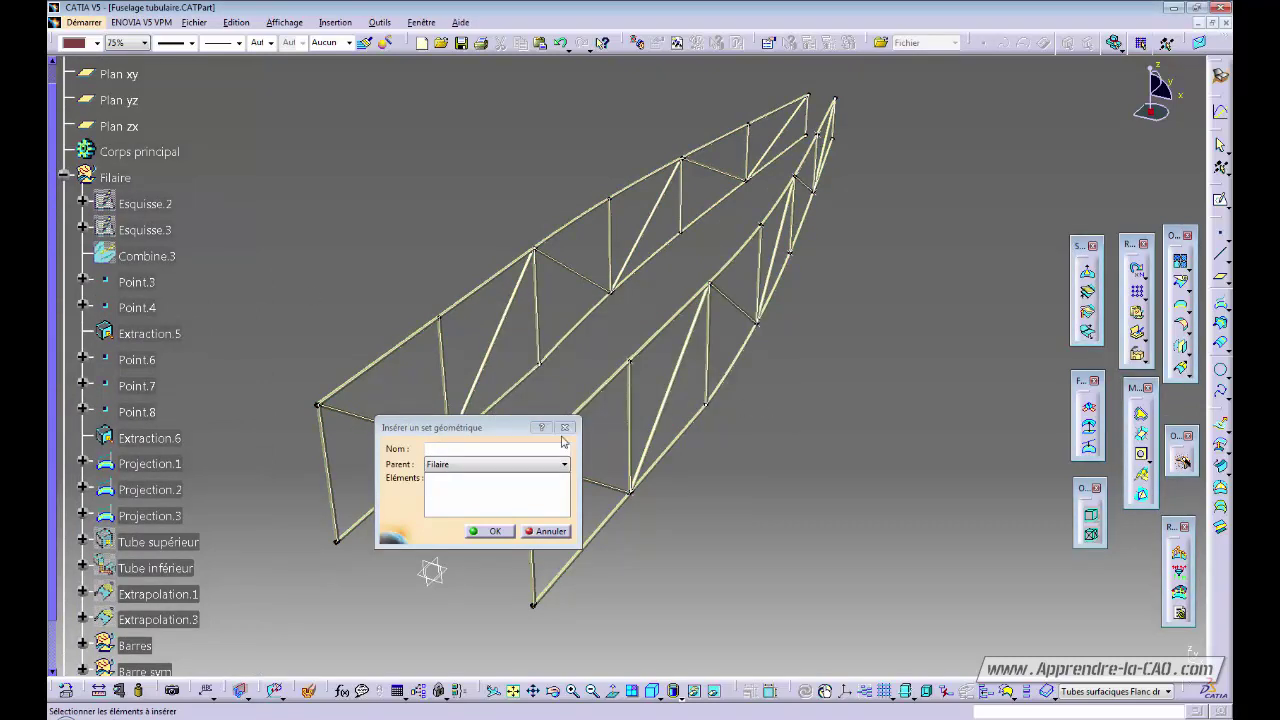
click(459, 449)
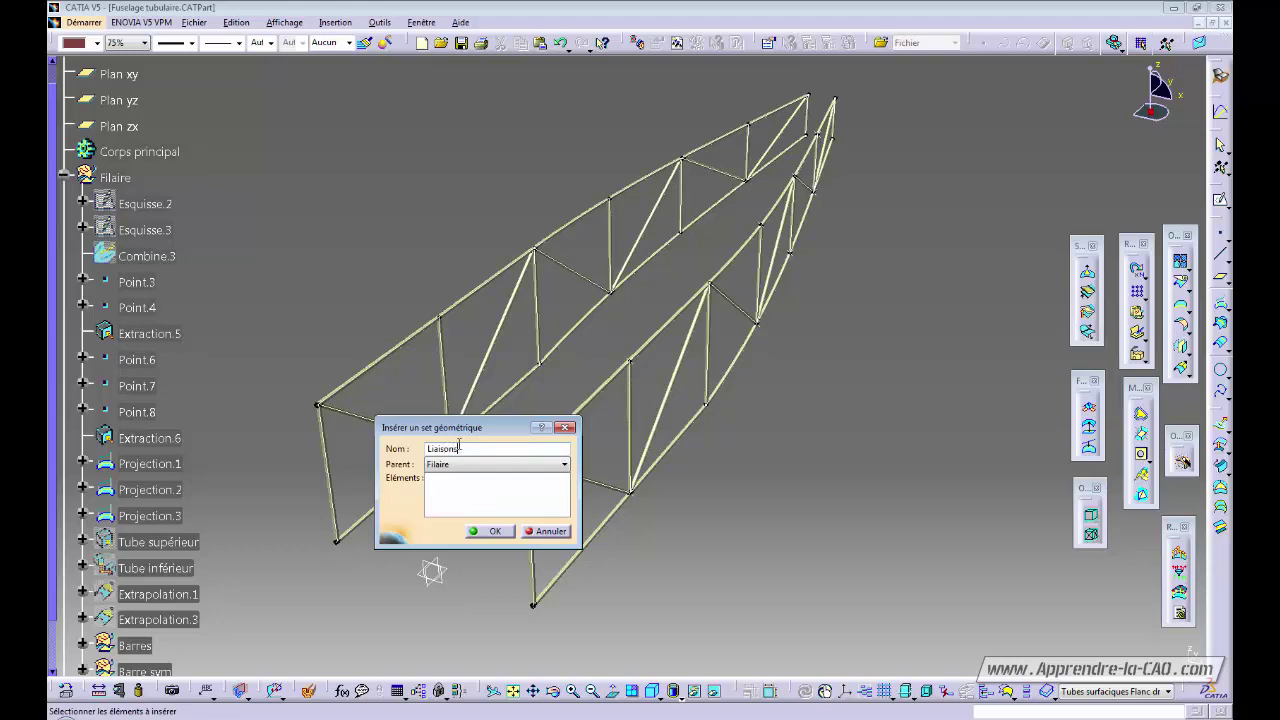
click(494, 532)
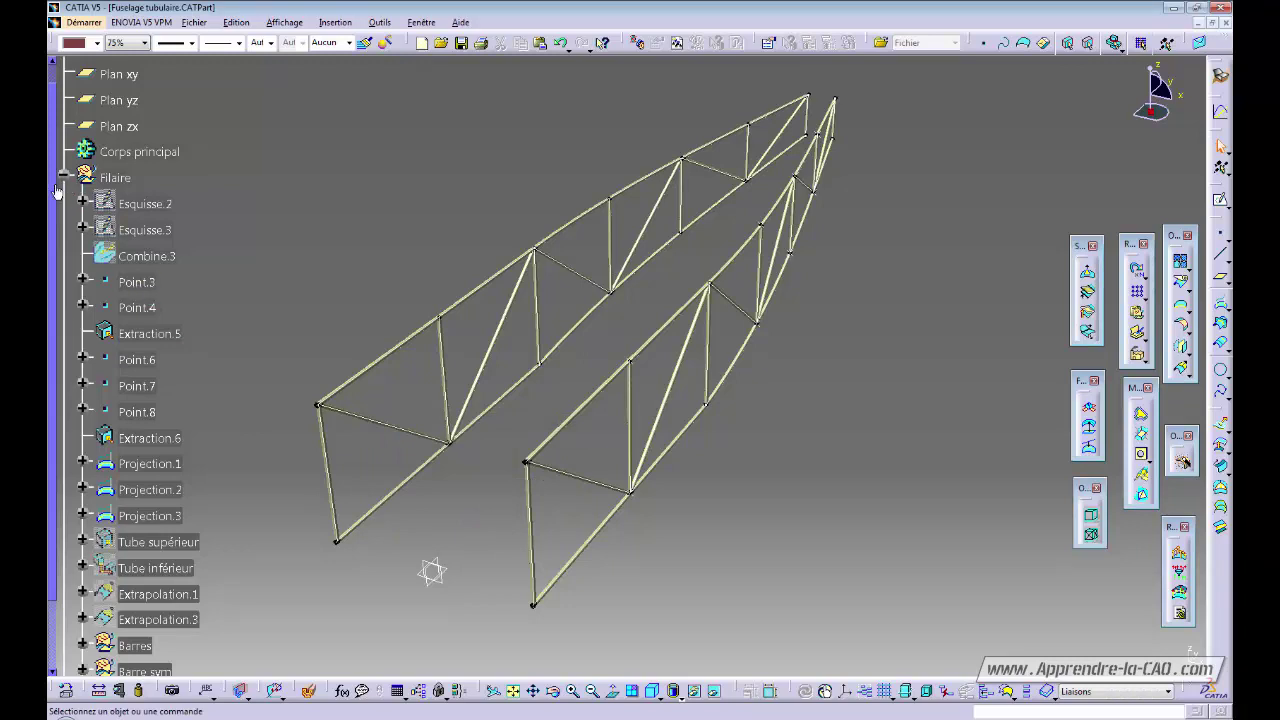
drag(52, 191, 50, 351)
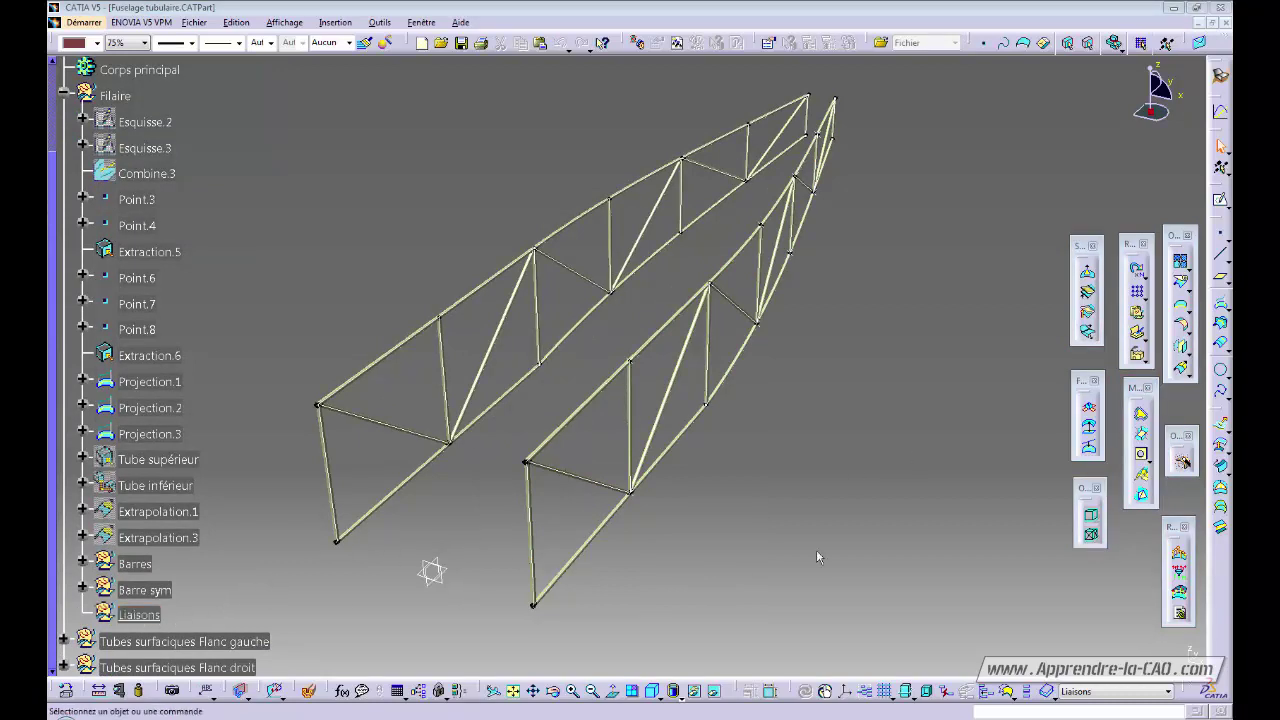
Step: Create a point-point line from the end vertex of Droite.8 to the matching vertex of Symétrie.16 on the opposite flank
click(1221, 276)
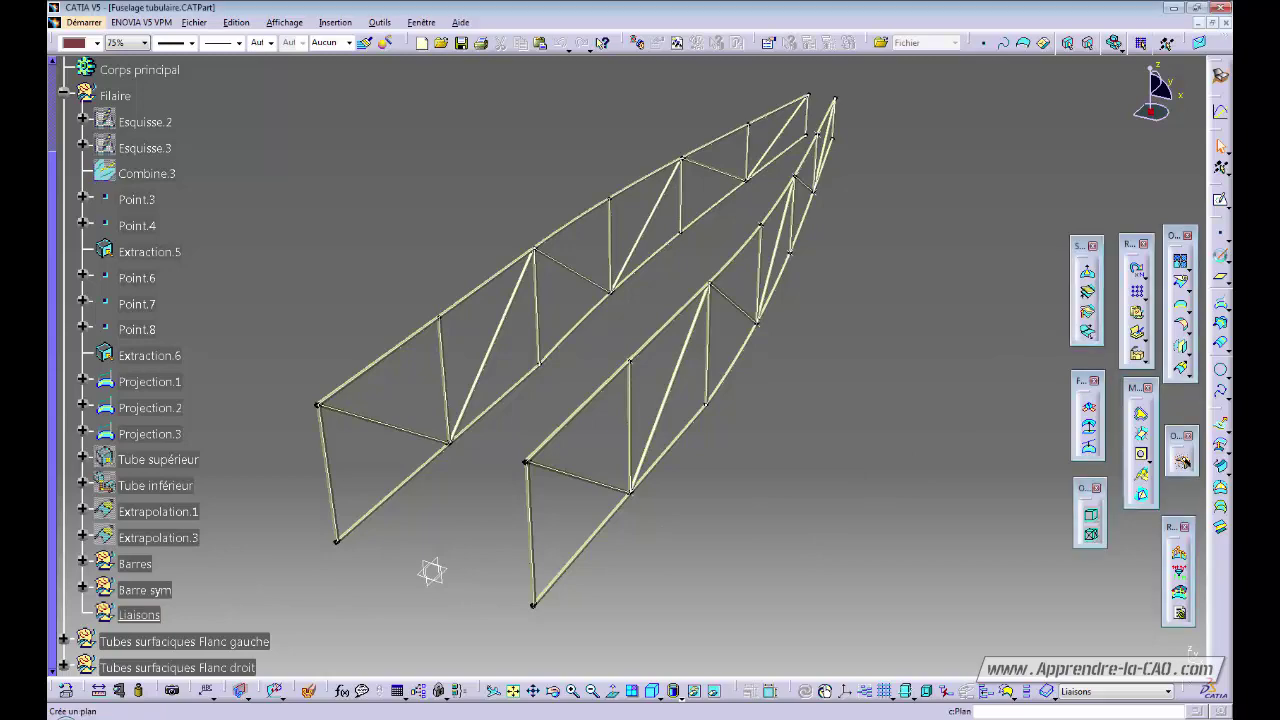
middle_drag(716, 520, 749, 334)
click(634, 372)
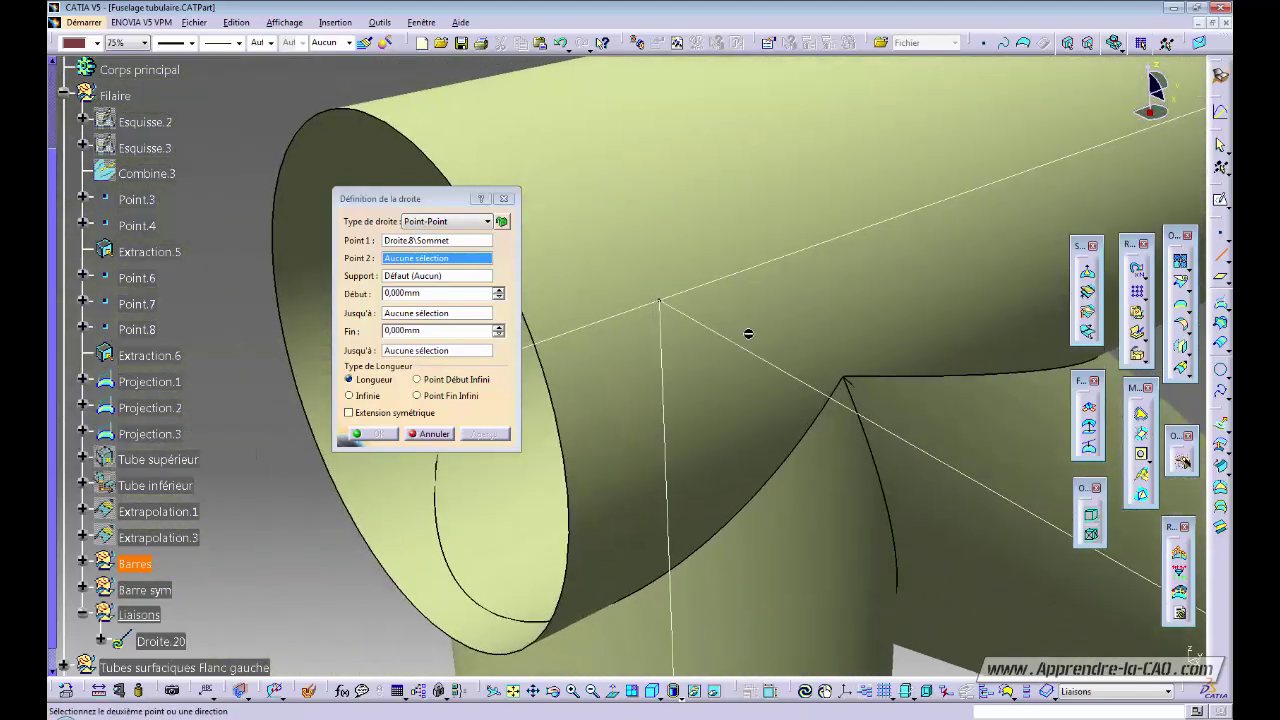
click(660, 301)
middle_drag(887, 340, 614, 277)
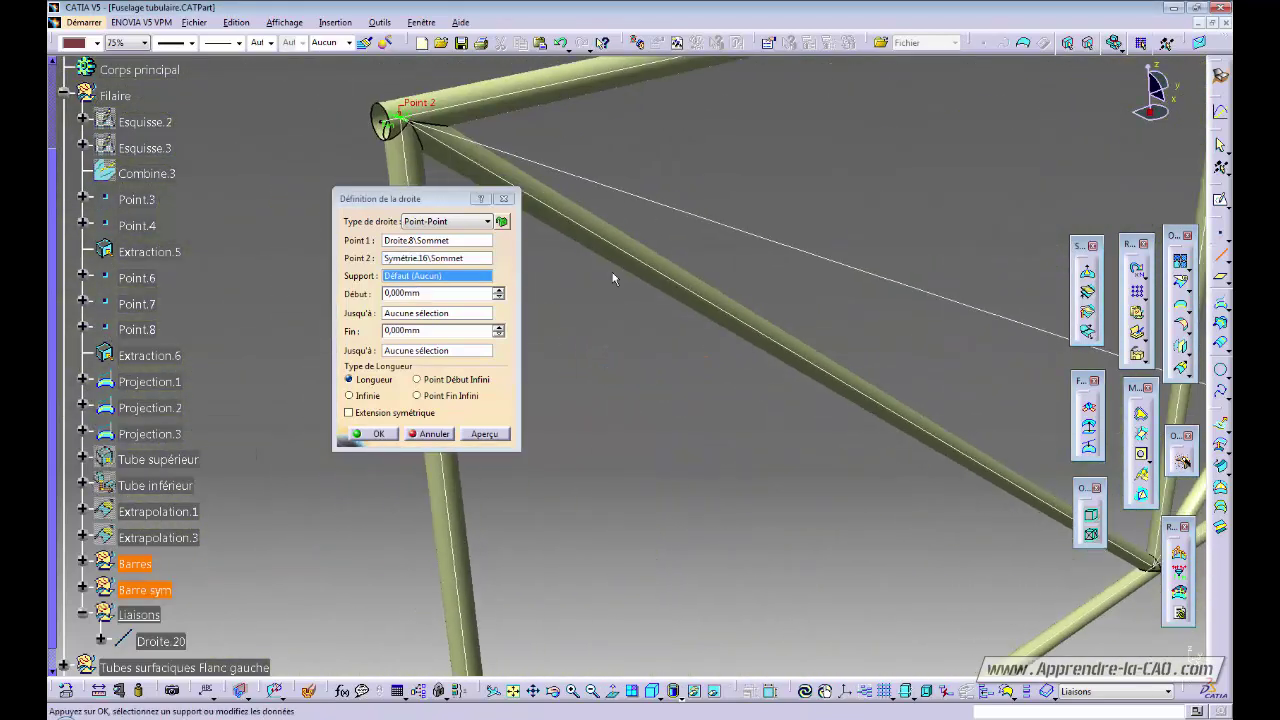
click(378, 434)
middle_drag(380, 437, 723, 266)
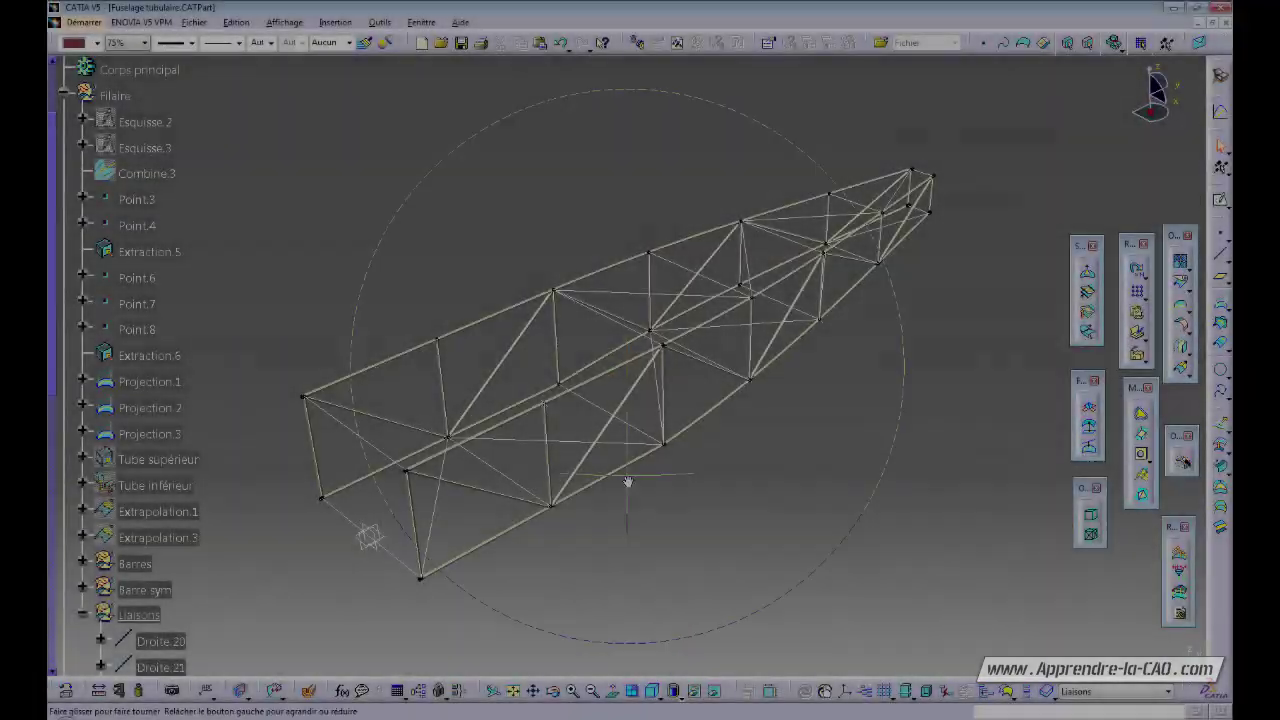
Step: Examine the connecting lines between the two flanks from several angles and review Droite.20 to Droite.42 in the Liaisons set
middle_drag(628, 483, 599, 503)
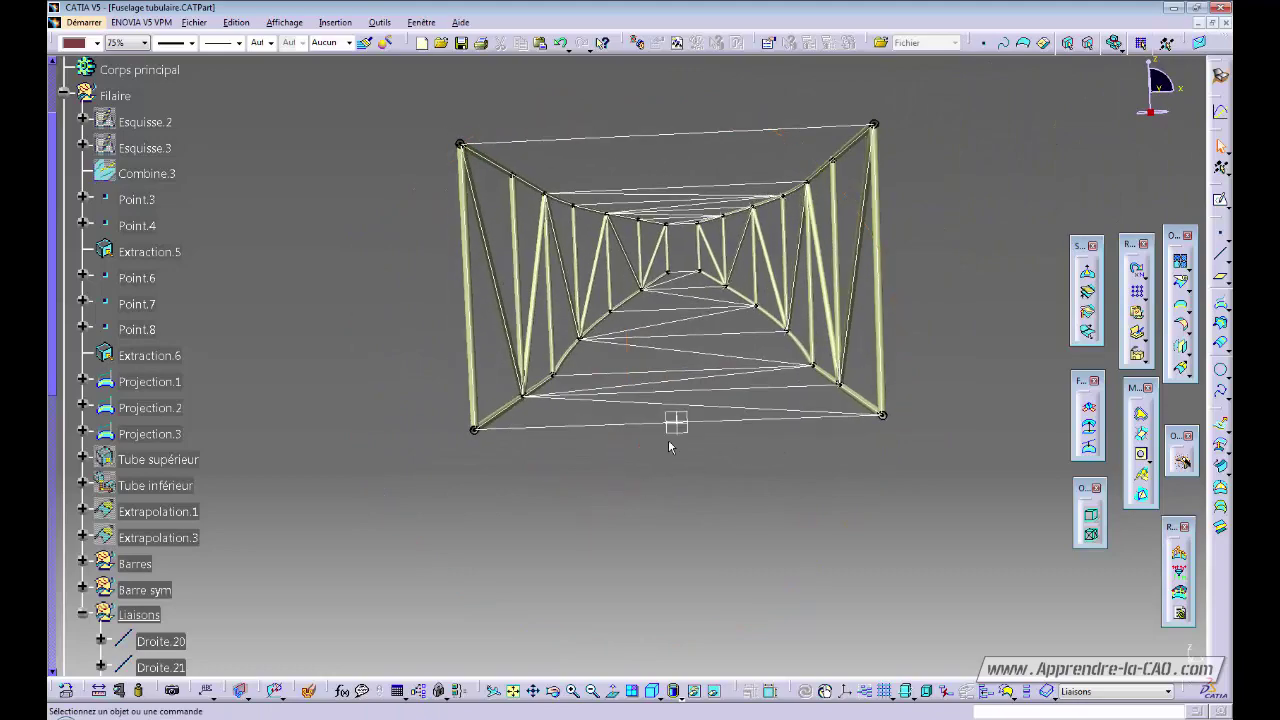
middle_drag(650, 420, 591, 410)
middle_drag(712, 440, 728, 434)
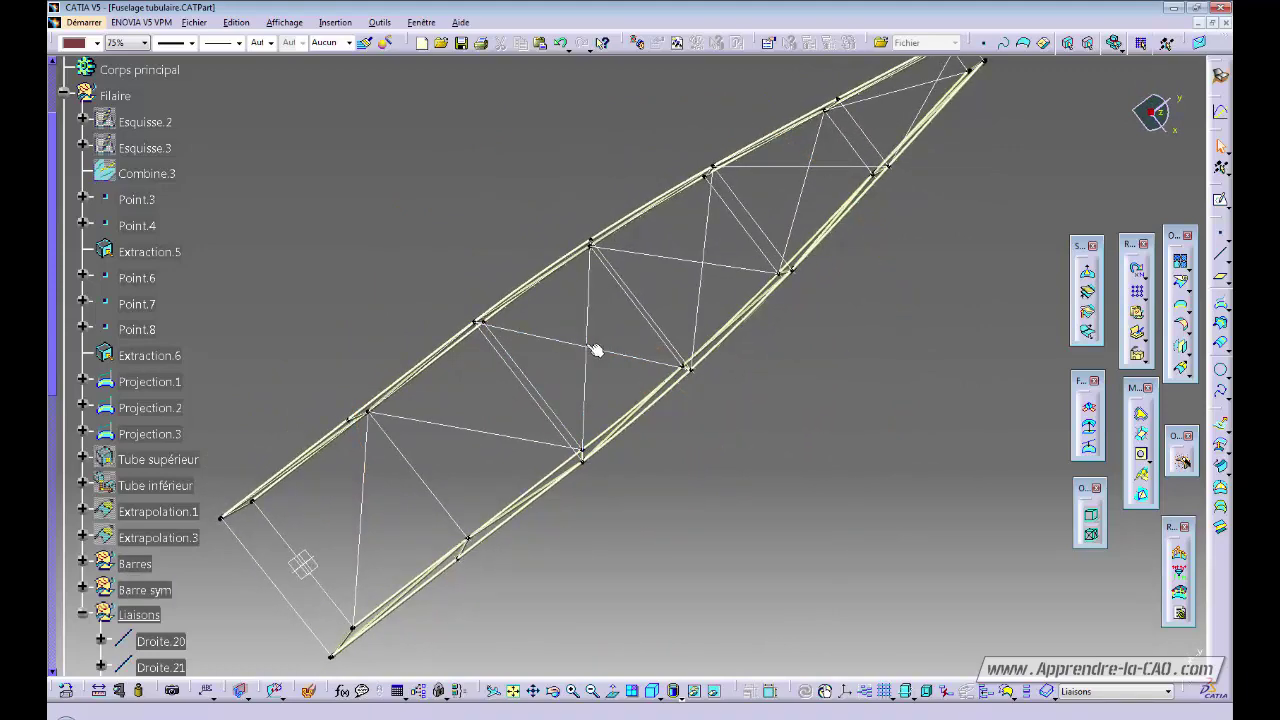
middle_drag(595, 505, 437, 266)
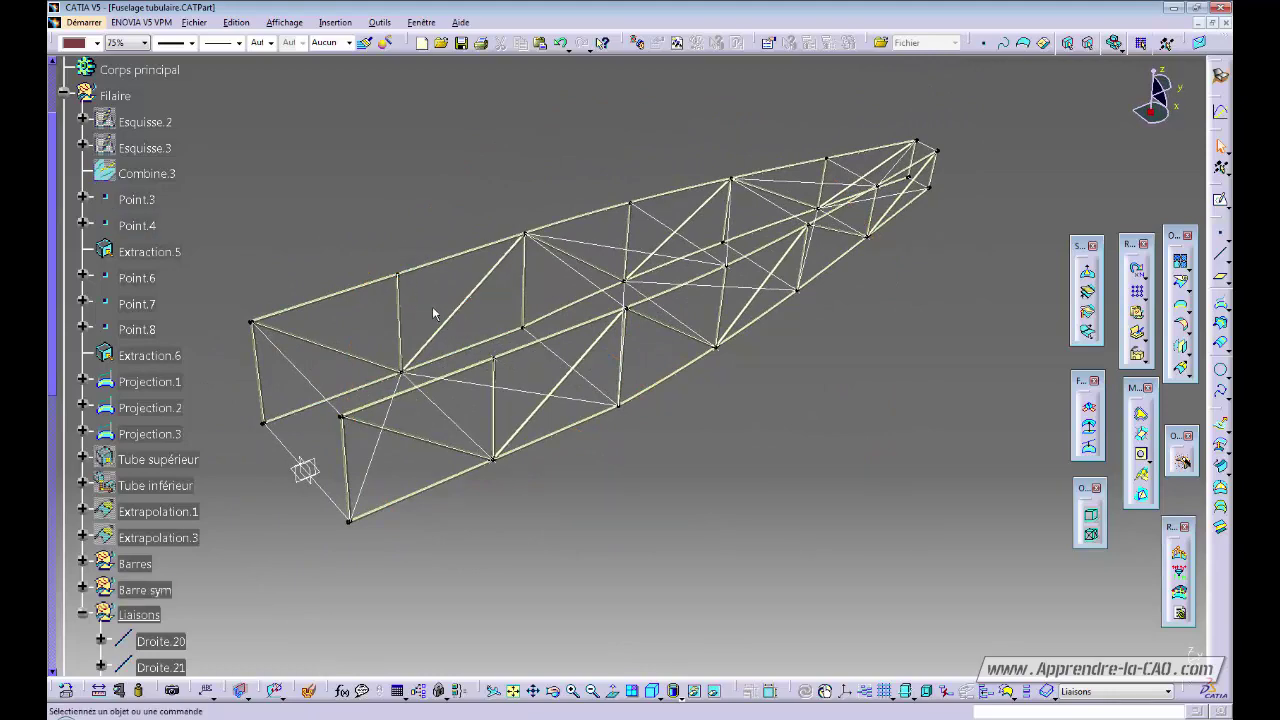
middle_drag(494, 357, 571, 420)
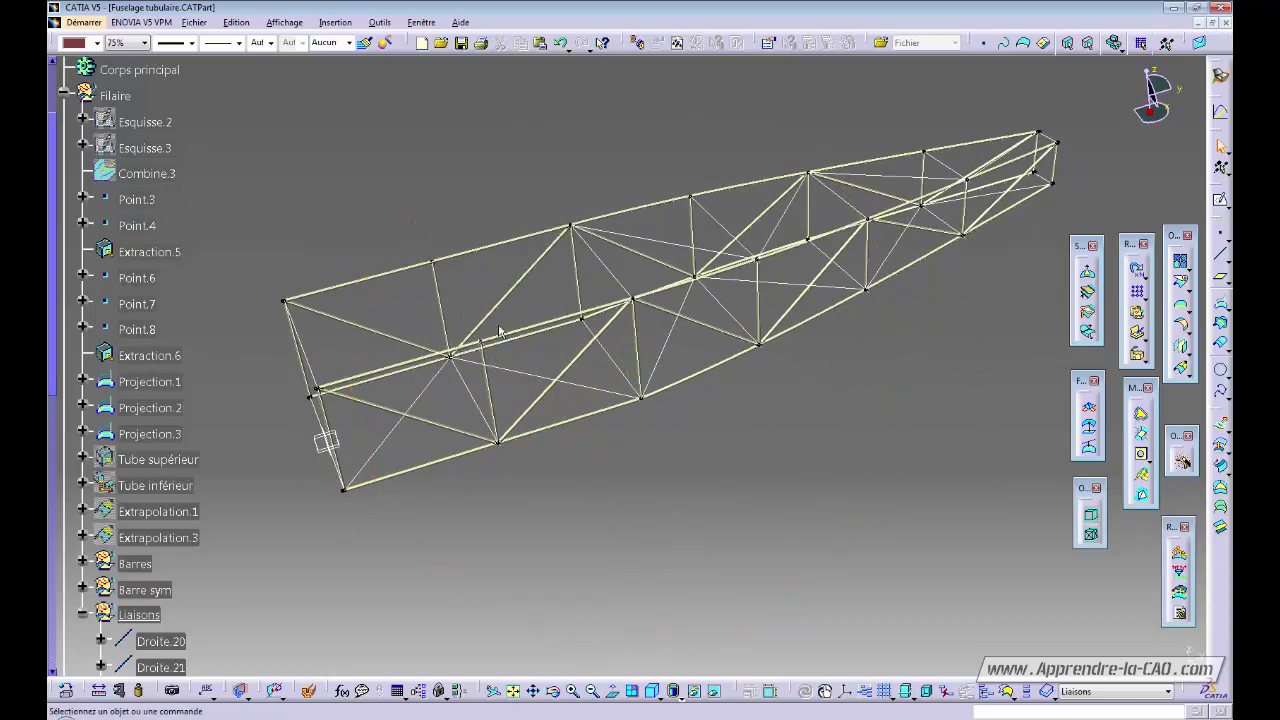
middle_drag(566, 446, 669, 449)
middle_drag(586, 497, 684, 451)
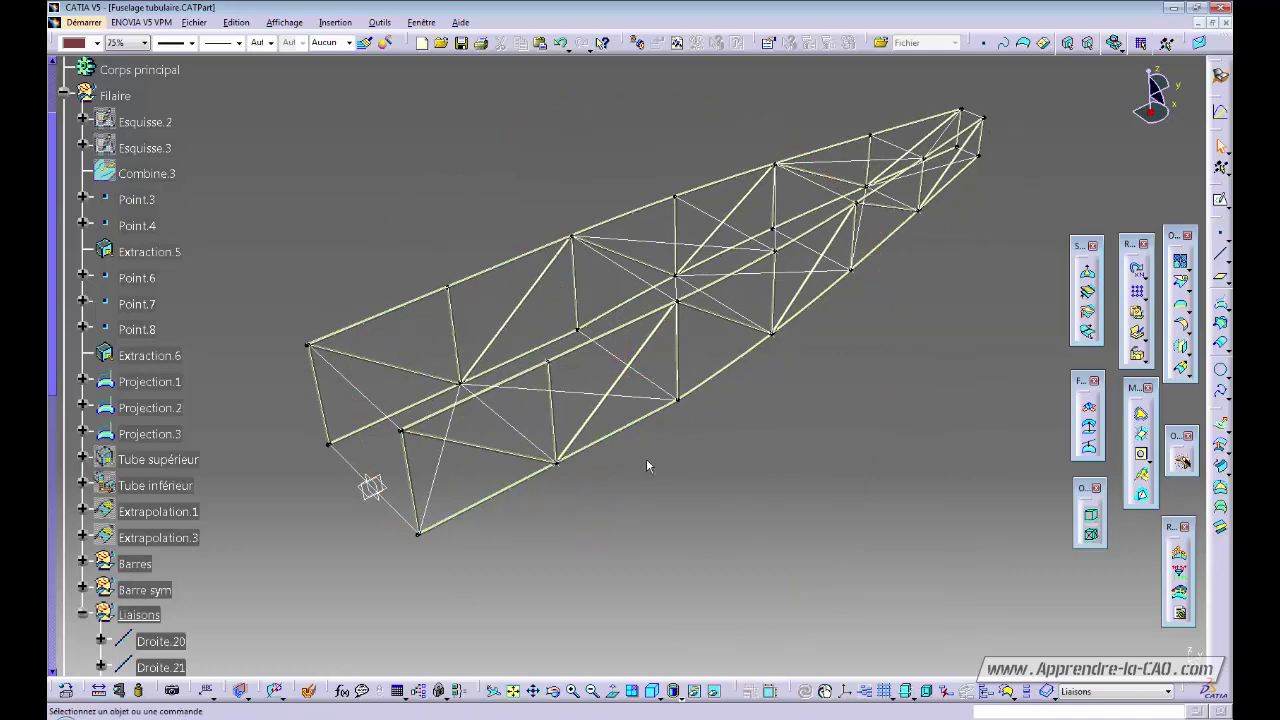
middle_drag(551, 488, 717, 506)
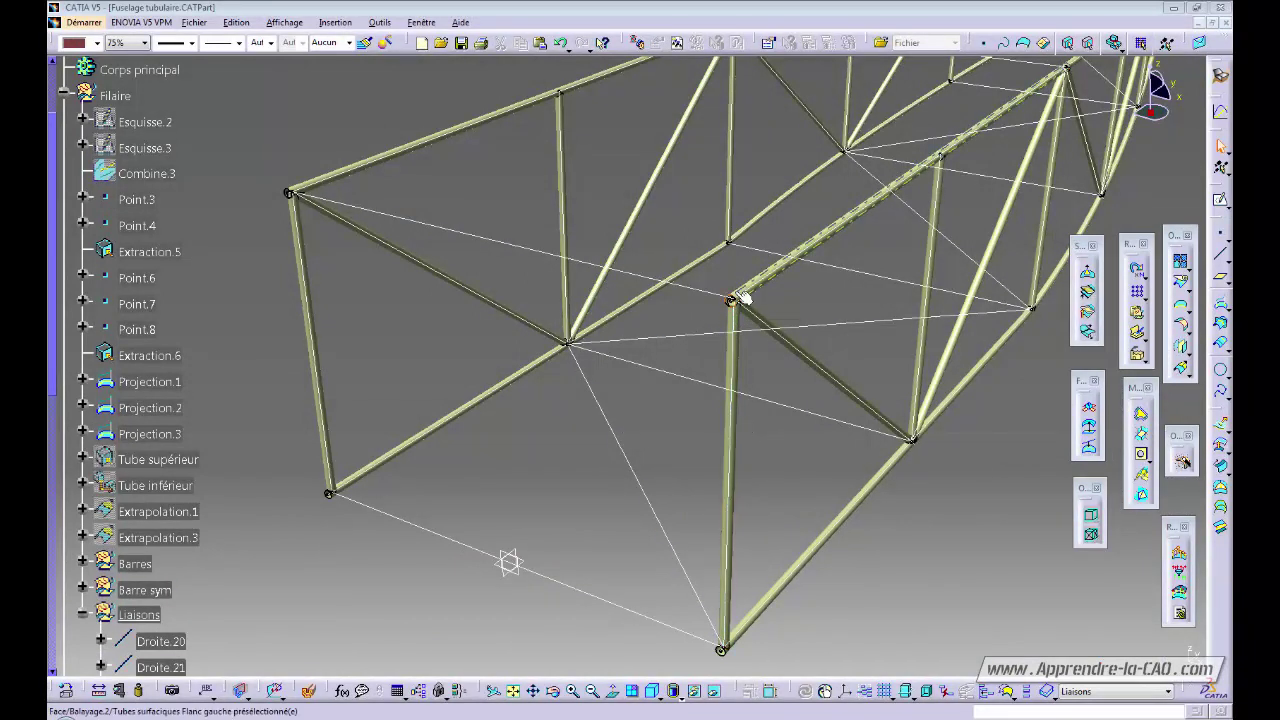
middle_drag(777, 377, 516, 323)
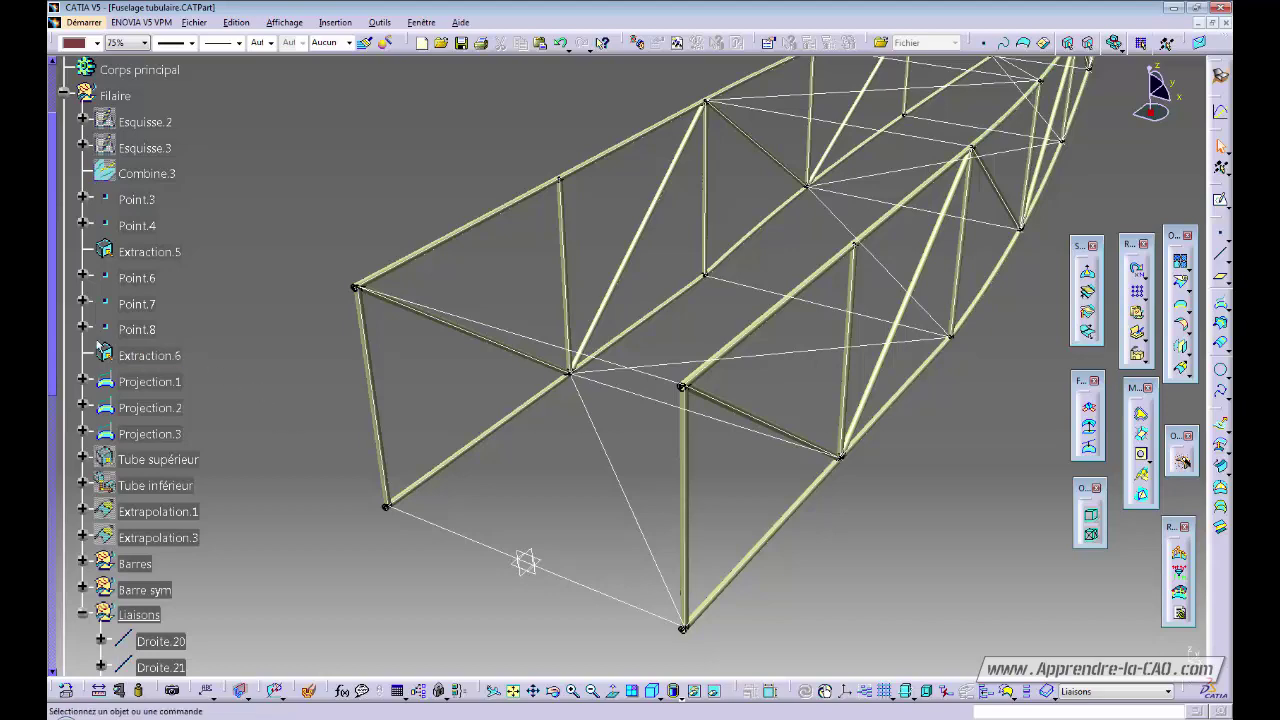
drag(52, 337, 52, 513)
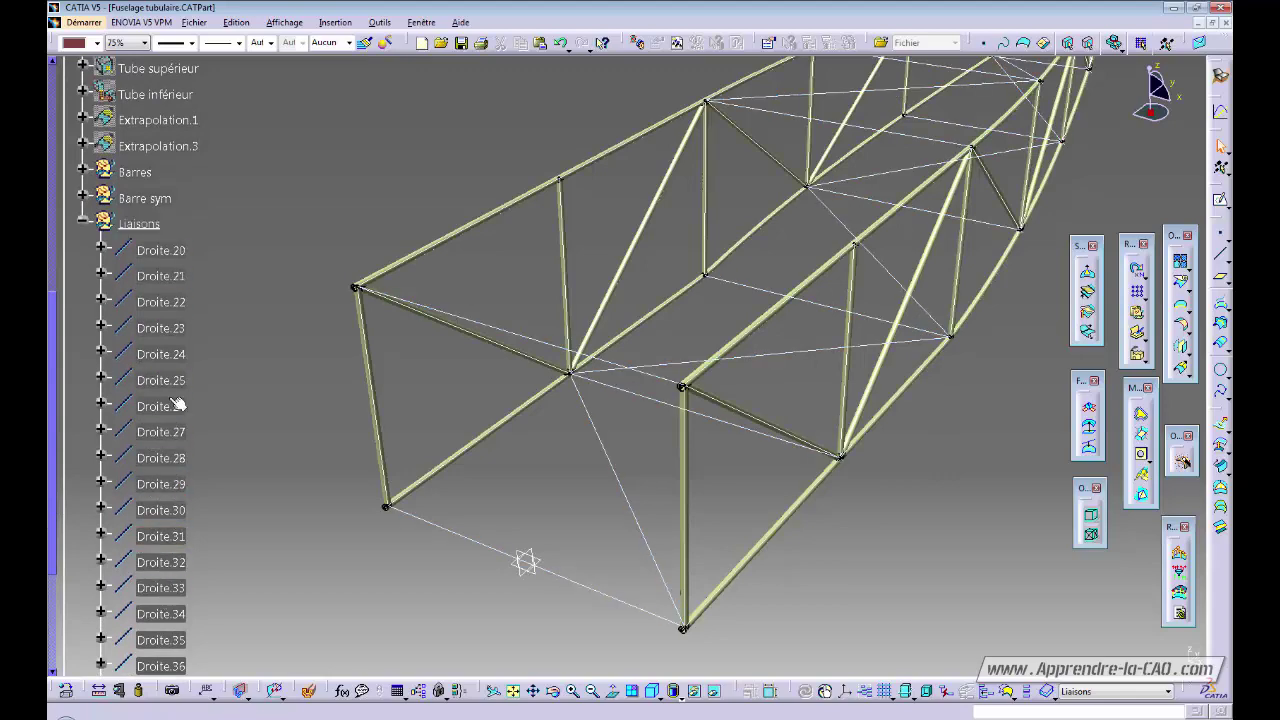
drag(52, 300, 52, 395)
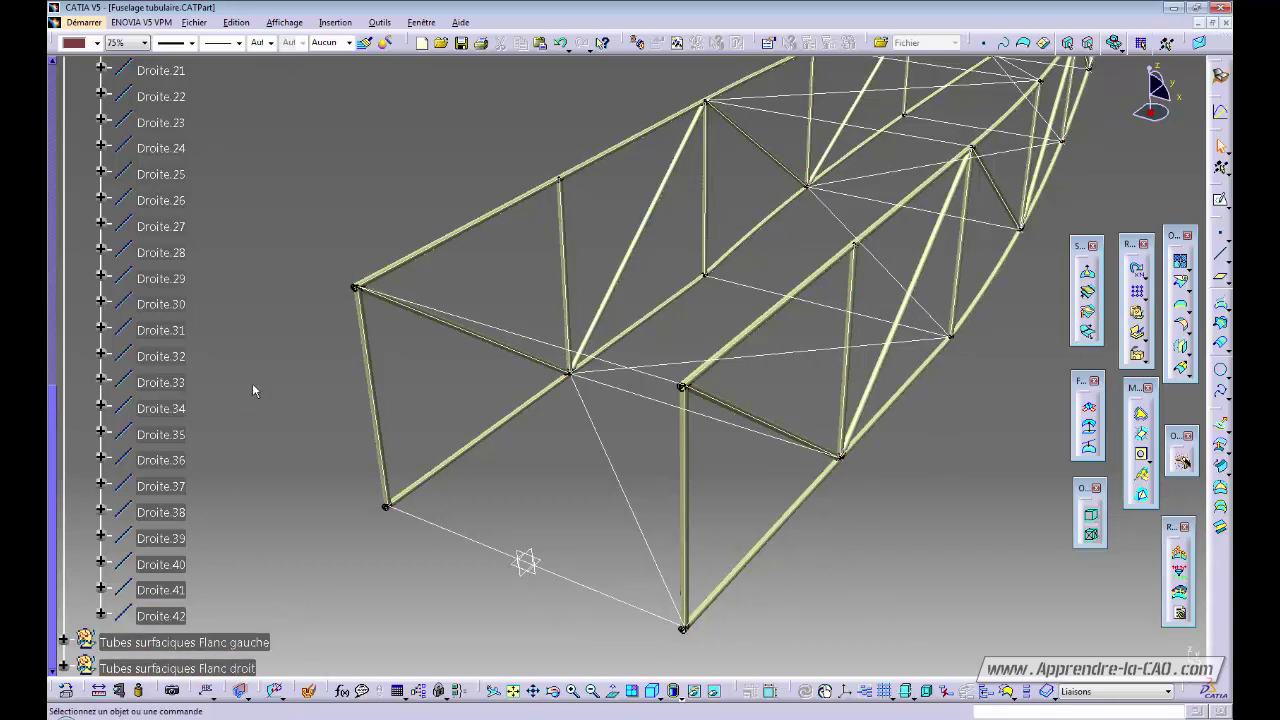
Step: Insert a new geometrical set named "Tubes surfaciques liaisons" with Fuselage tubulaire as its parent
click(335, 22)
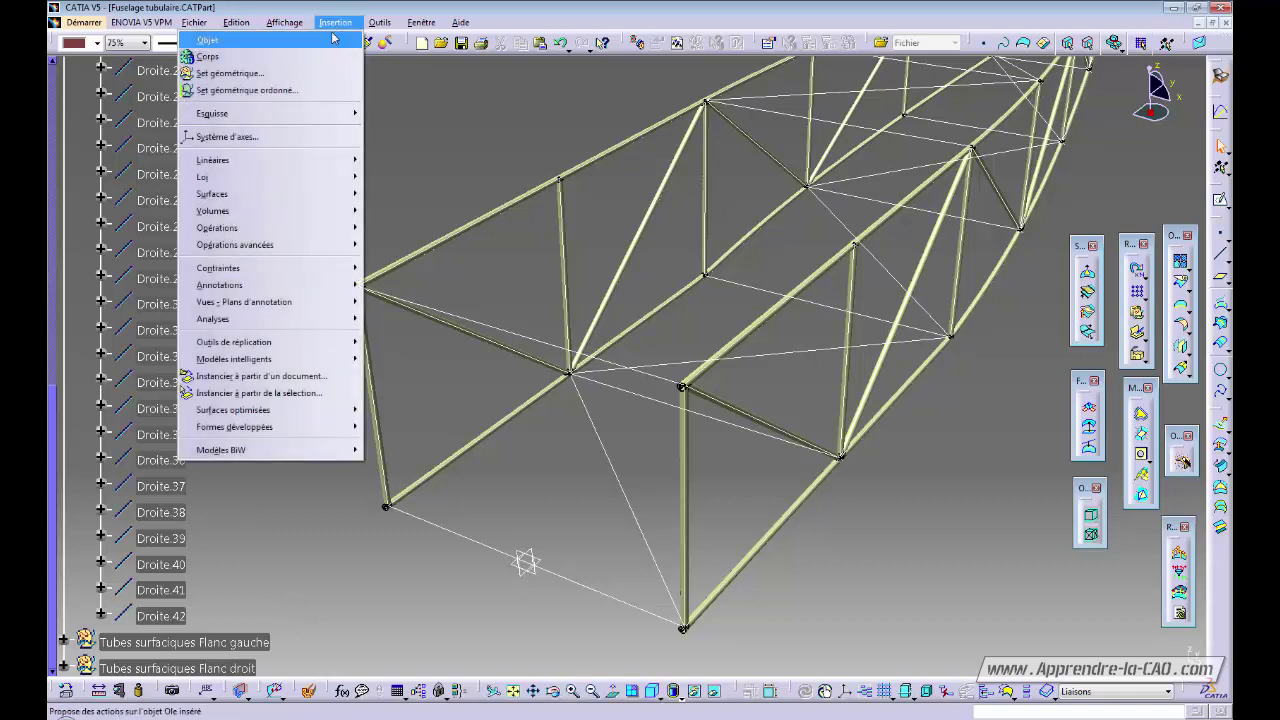
click(232, 74)
click(452, 452)
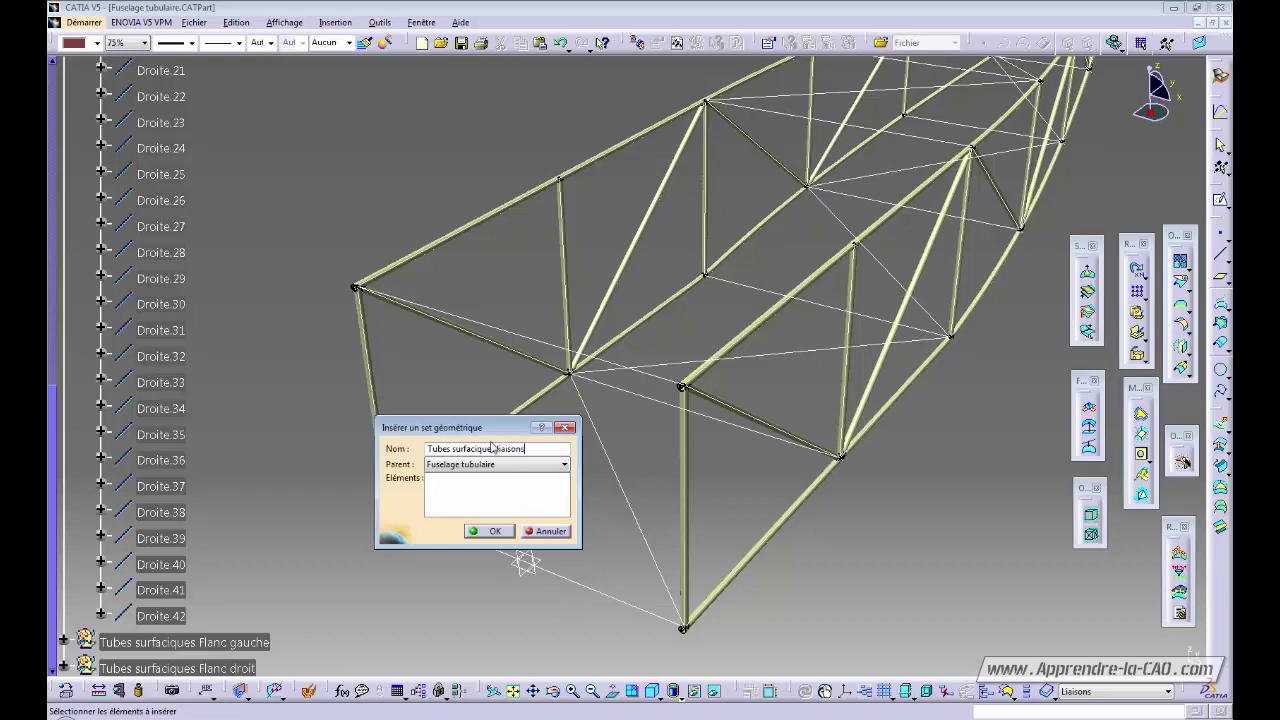
key(Return)
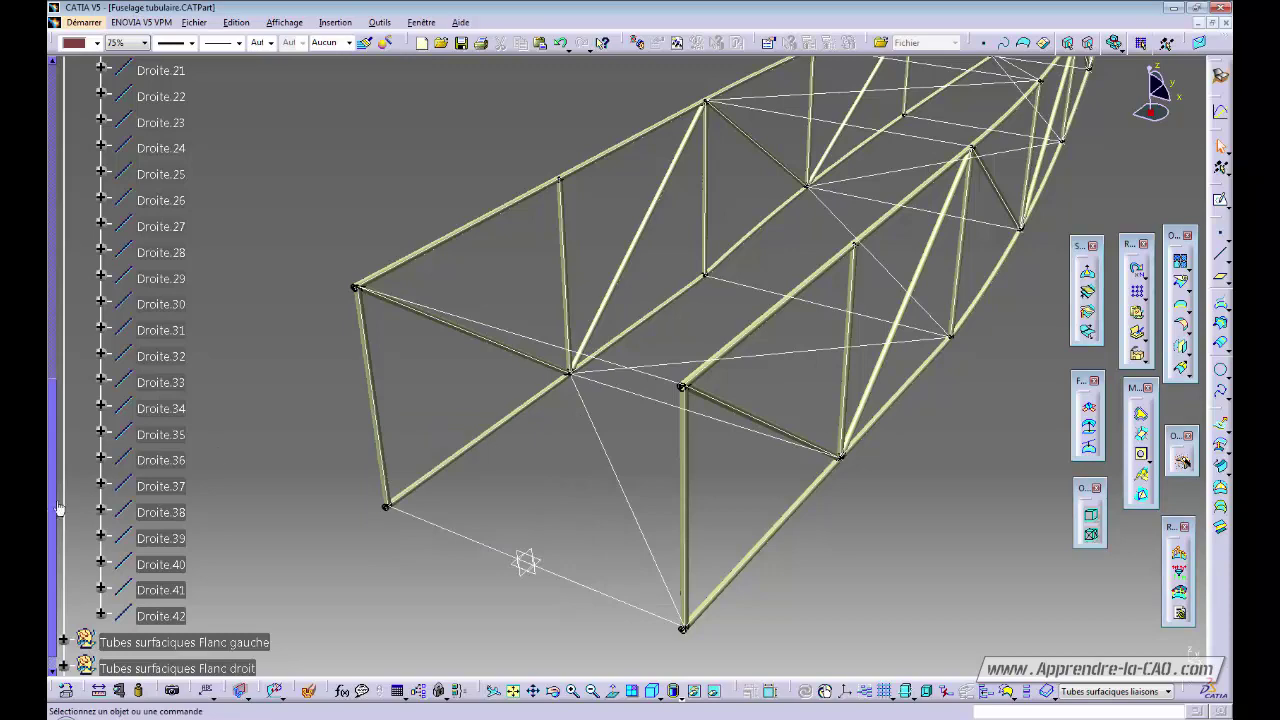
Step: Group the Tubes surfaciques Flanc gauche, Flanc droit and liaisons sets into a new geometrical set named "Tubes surfaciques" under Fuselage tubulaire
drag(51, 506, 50, 554)
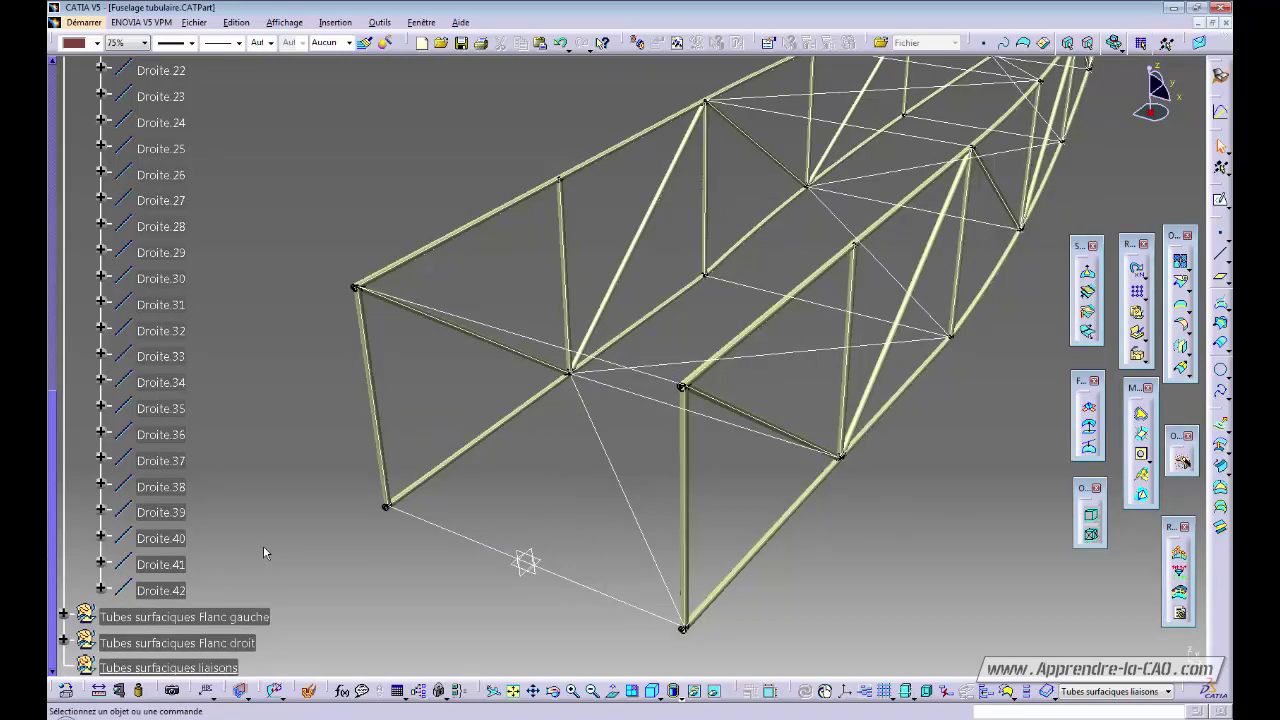
click(180, 617)
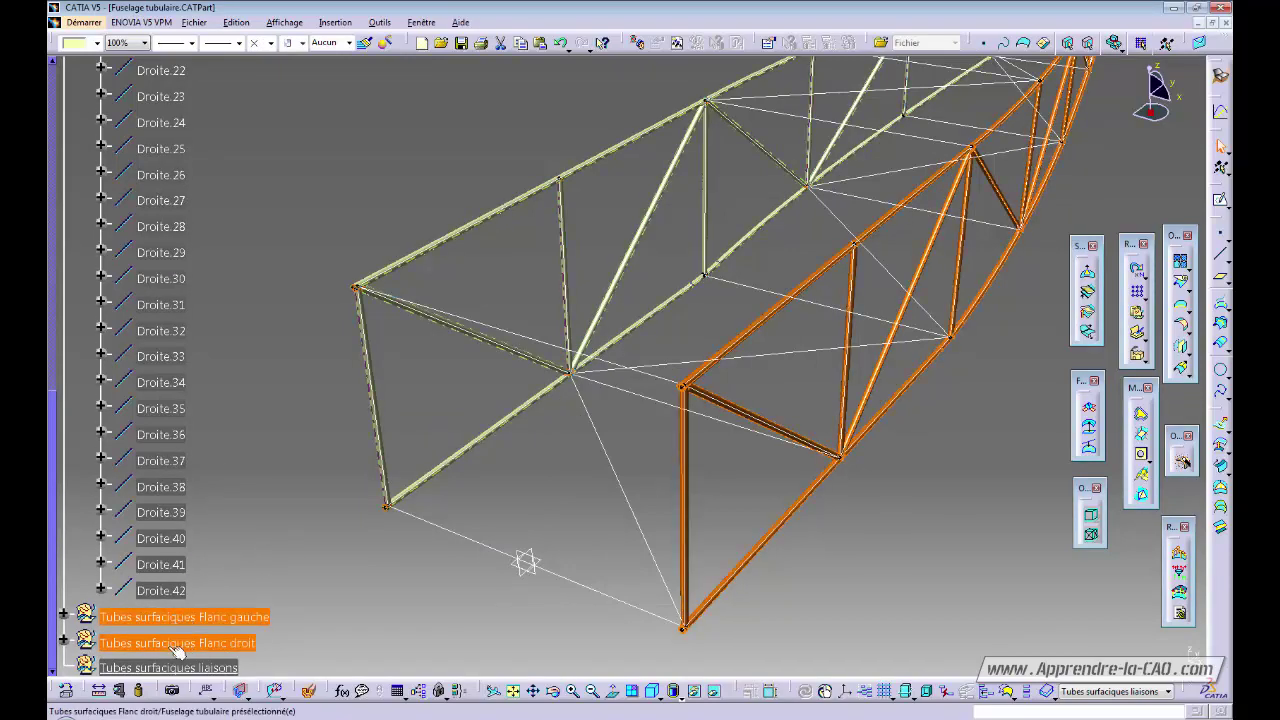
shift+click(170, 667)
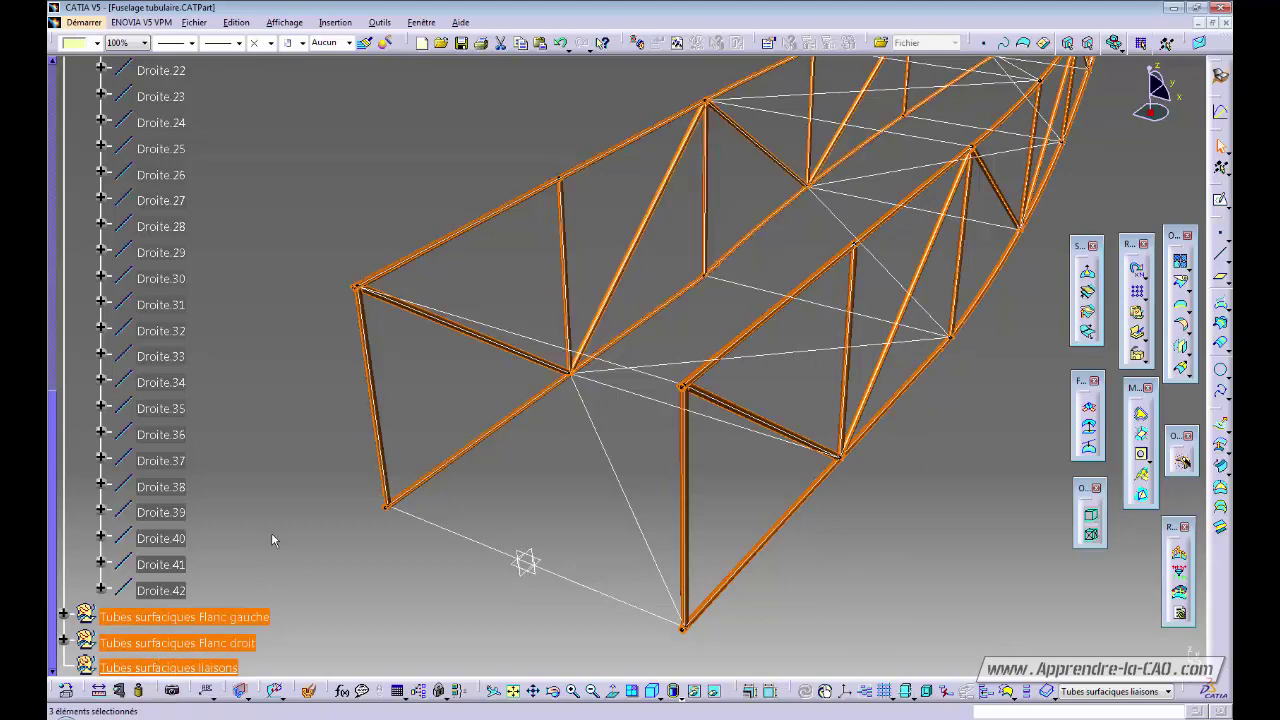
click(335, 22)
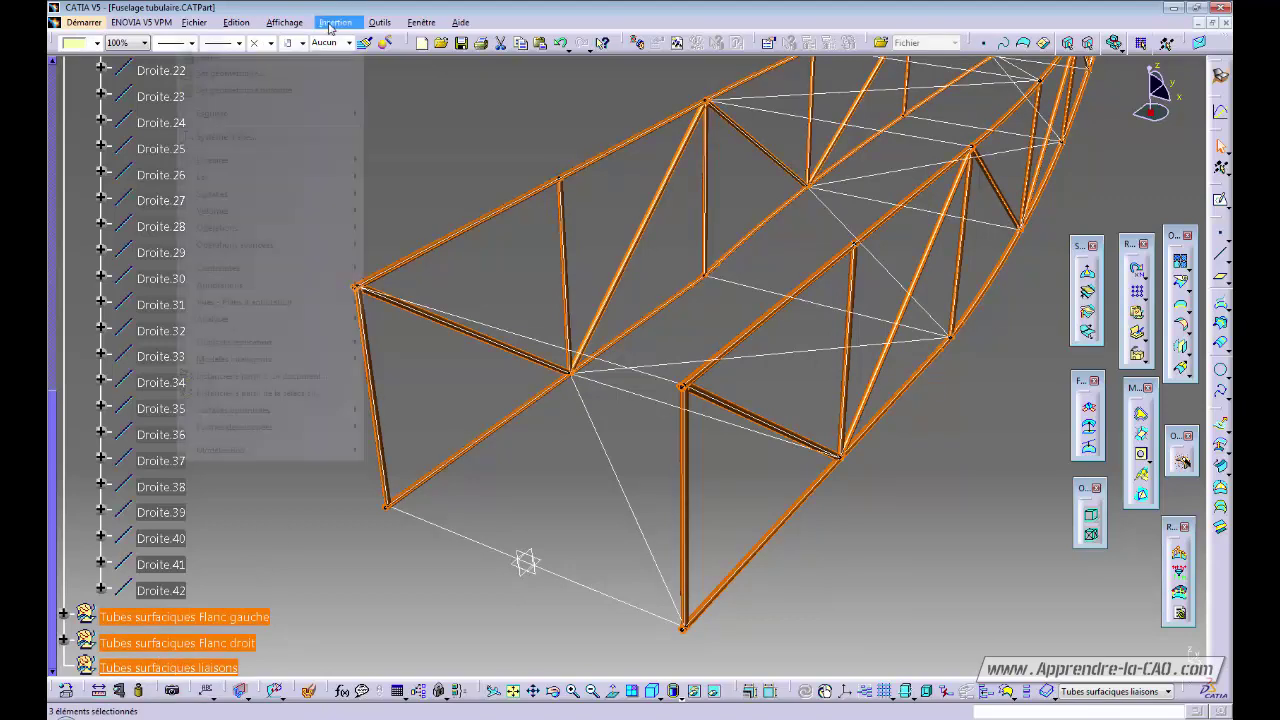
click(265, 73)
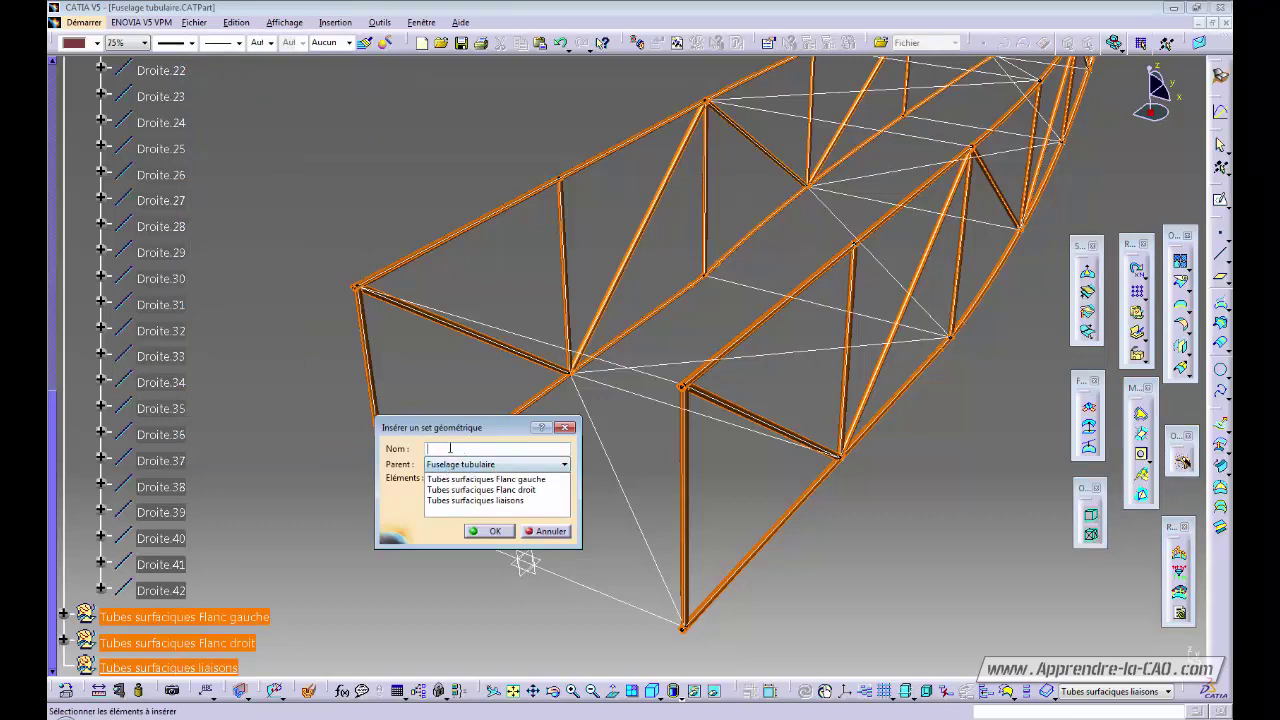
text(Tubes surfaciques)
key(Return)
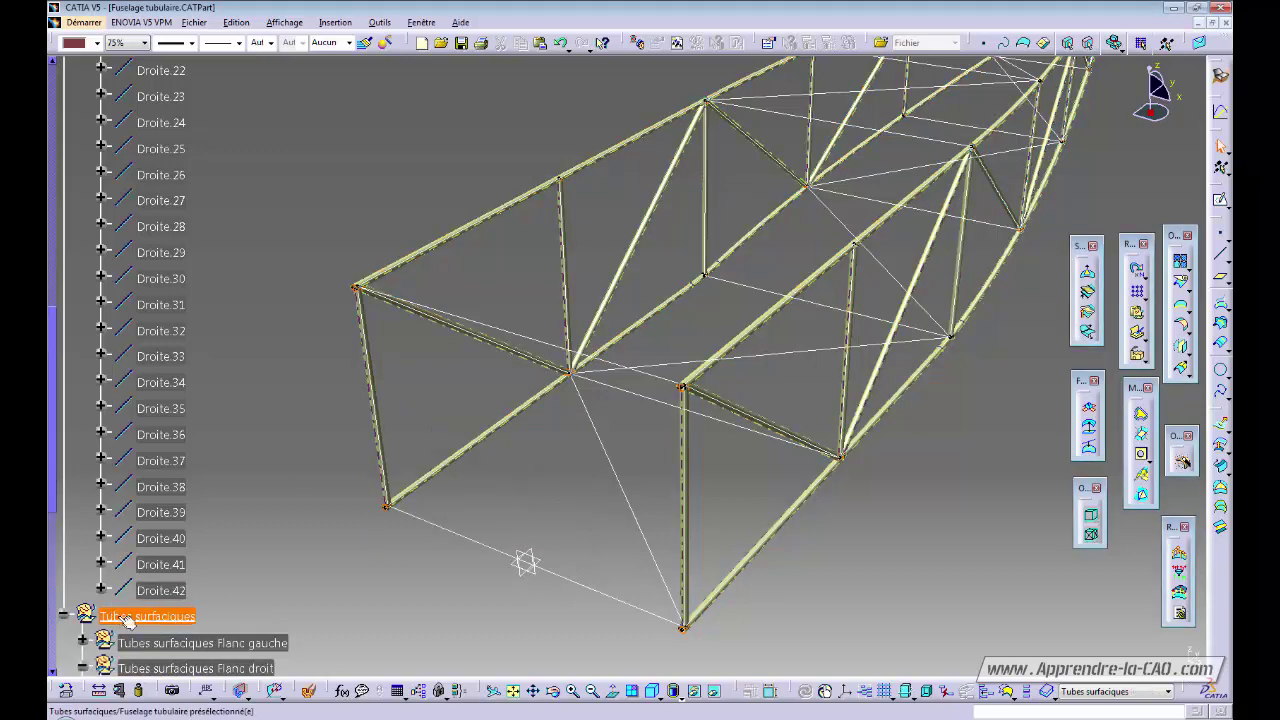
Step: Group the Filaire elements from Esquisse.2 through Extrapolation.3 into a new geometrical set named "Filaire origine" under Filaire
drag(51, 504, 49, 256)
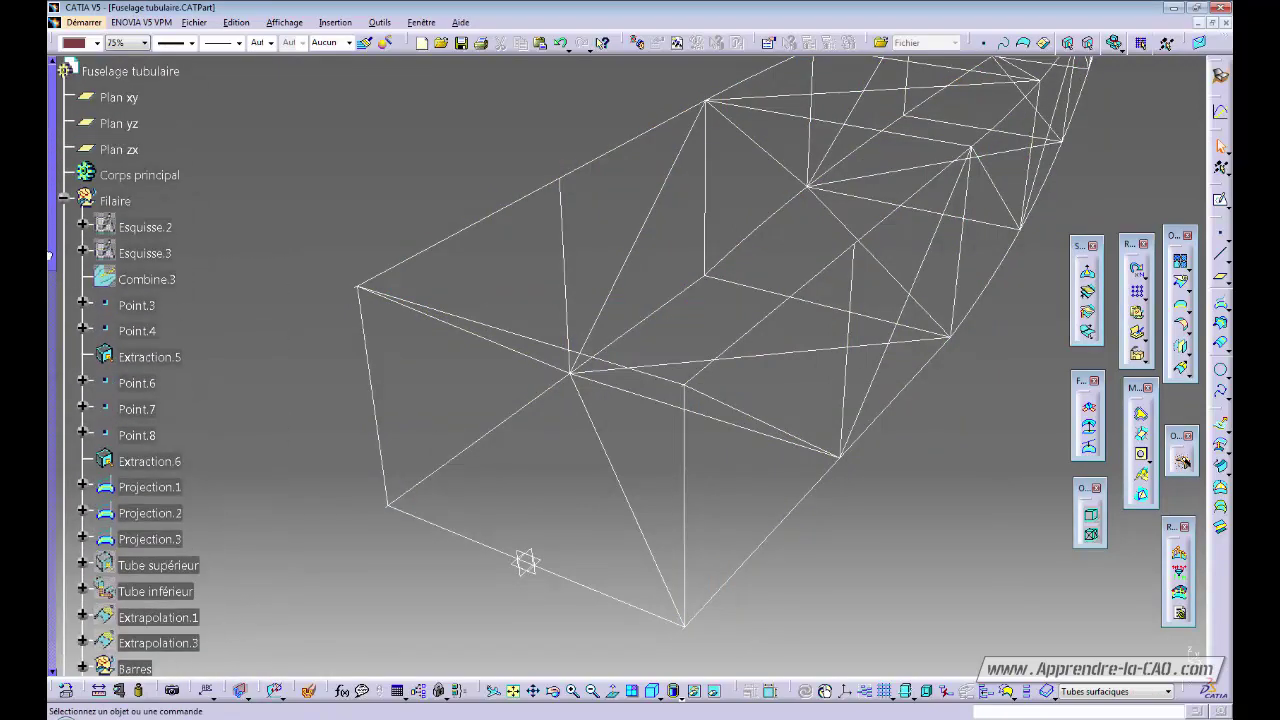
drag(49, 187, 49, 189)
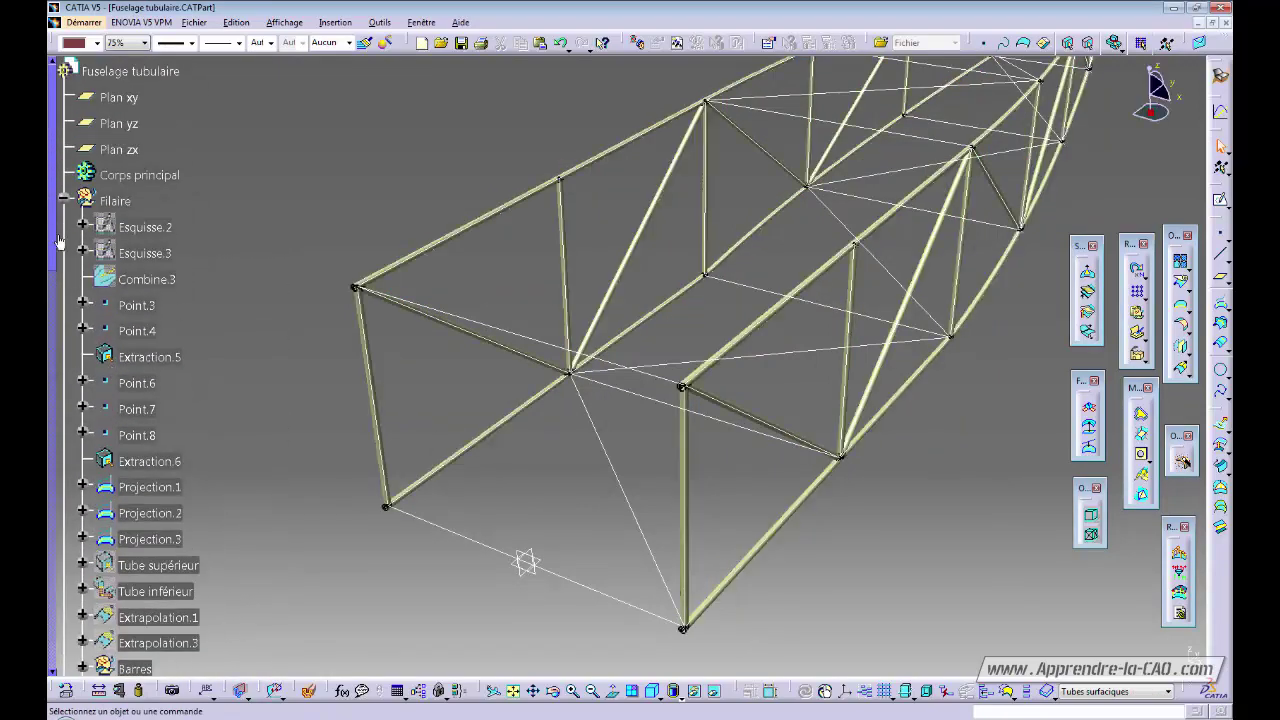
mouse_move(54, 235)
mouse_down()
mouse_move(56, 342)
mouse_move(55, 258)
mouse_up()
click(137, 158)
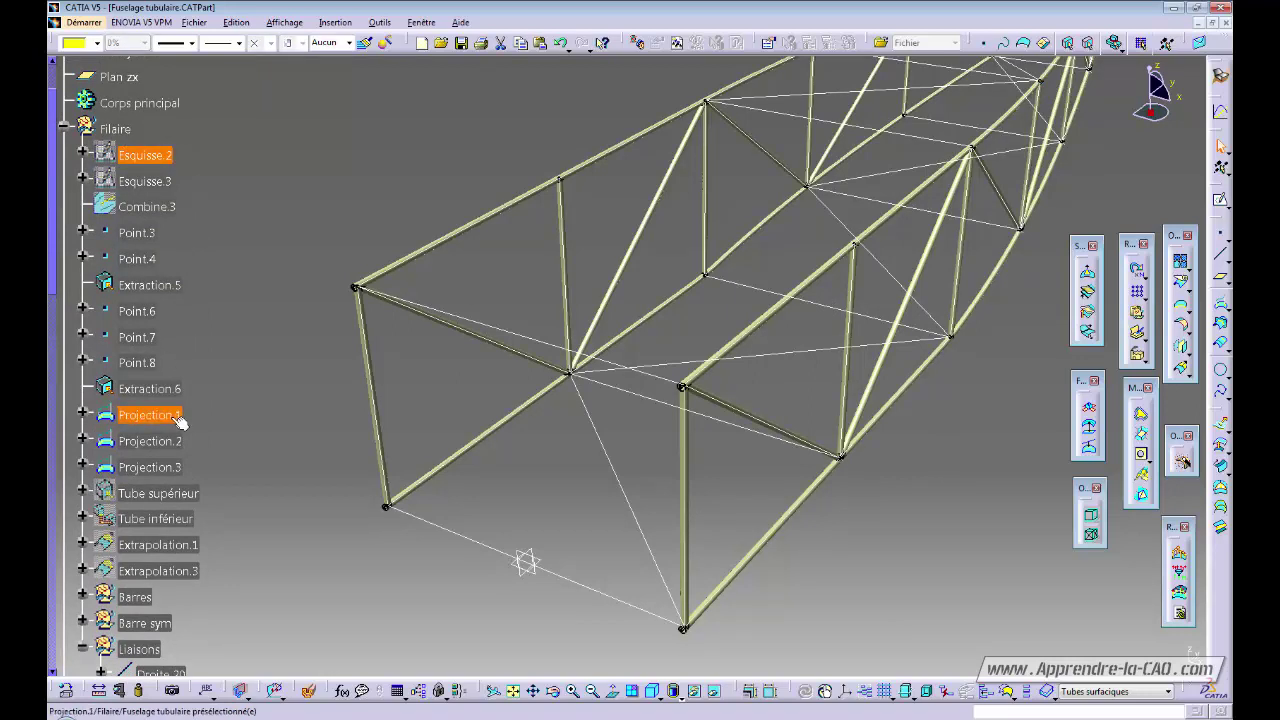
shift+click(161, 572)
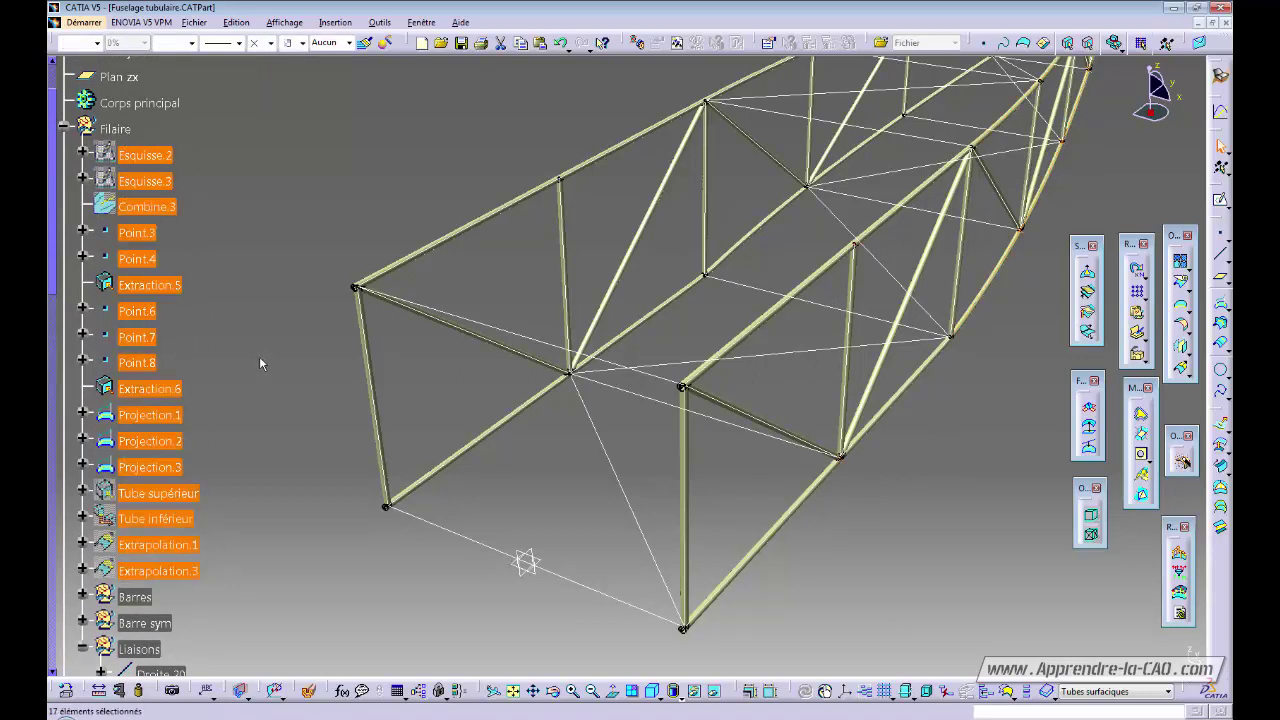
click(337, 28)
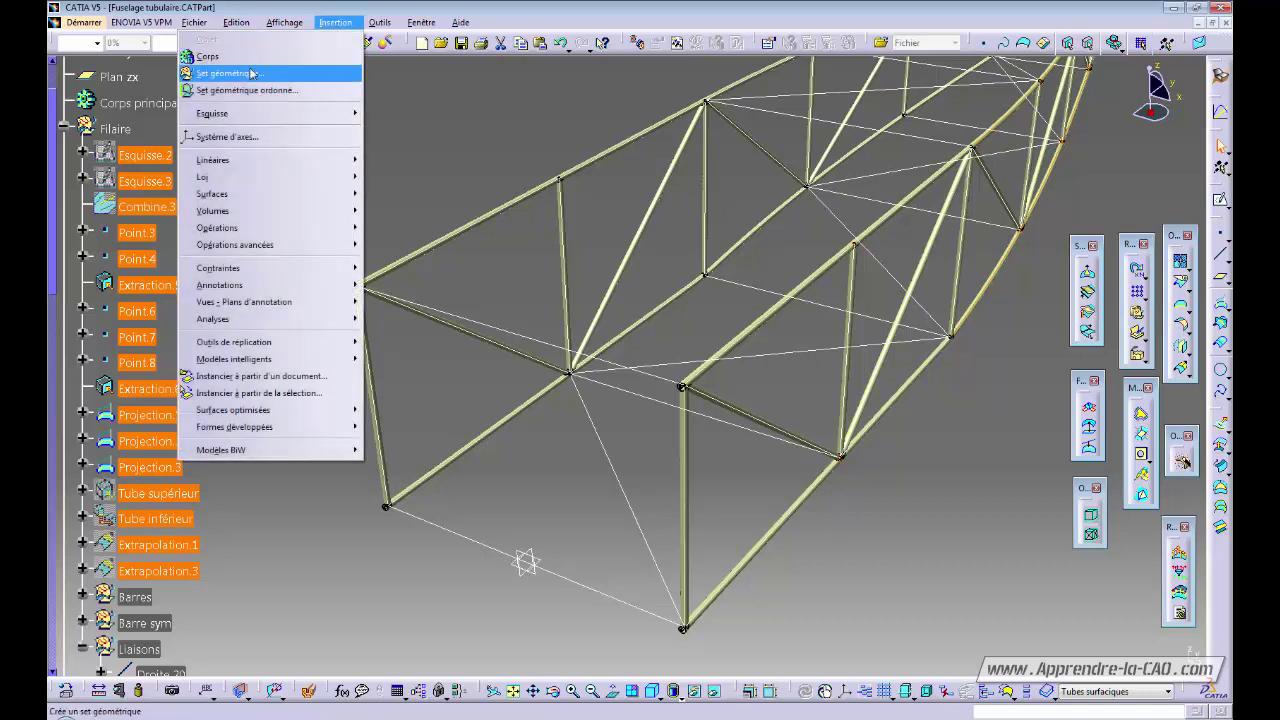
click(240, 74)
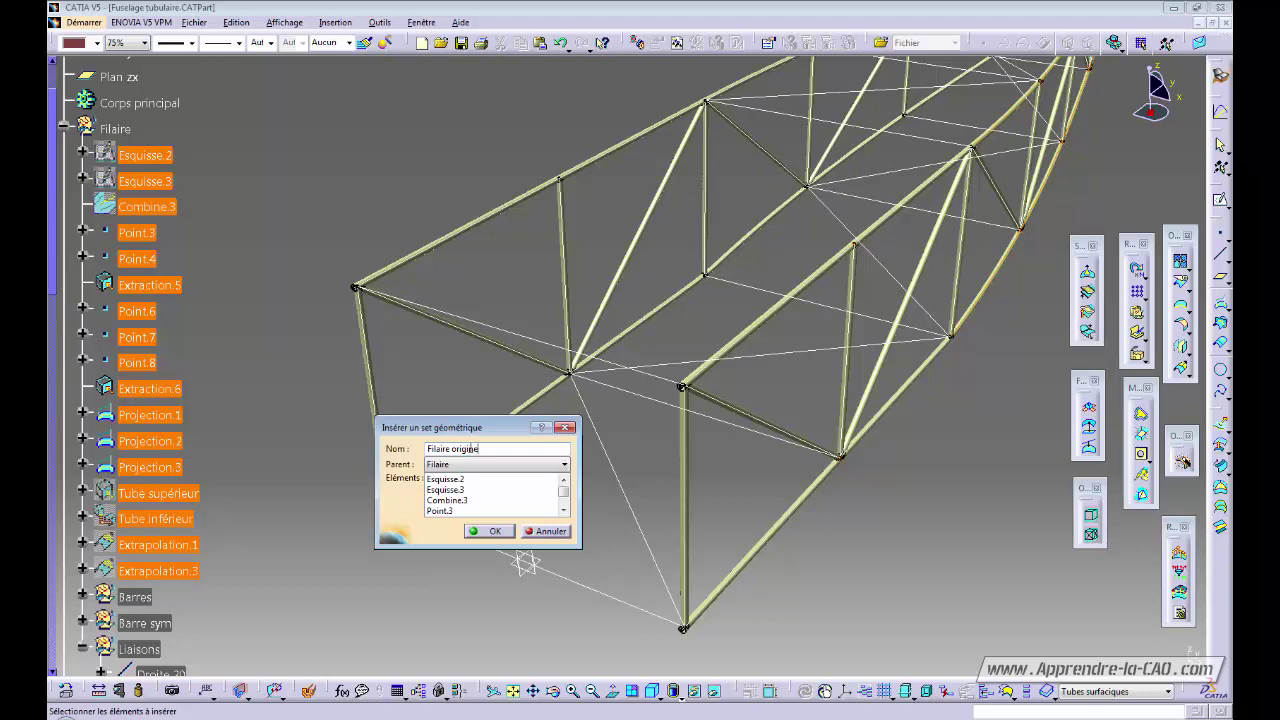
key(Return)
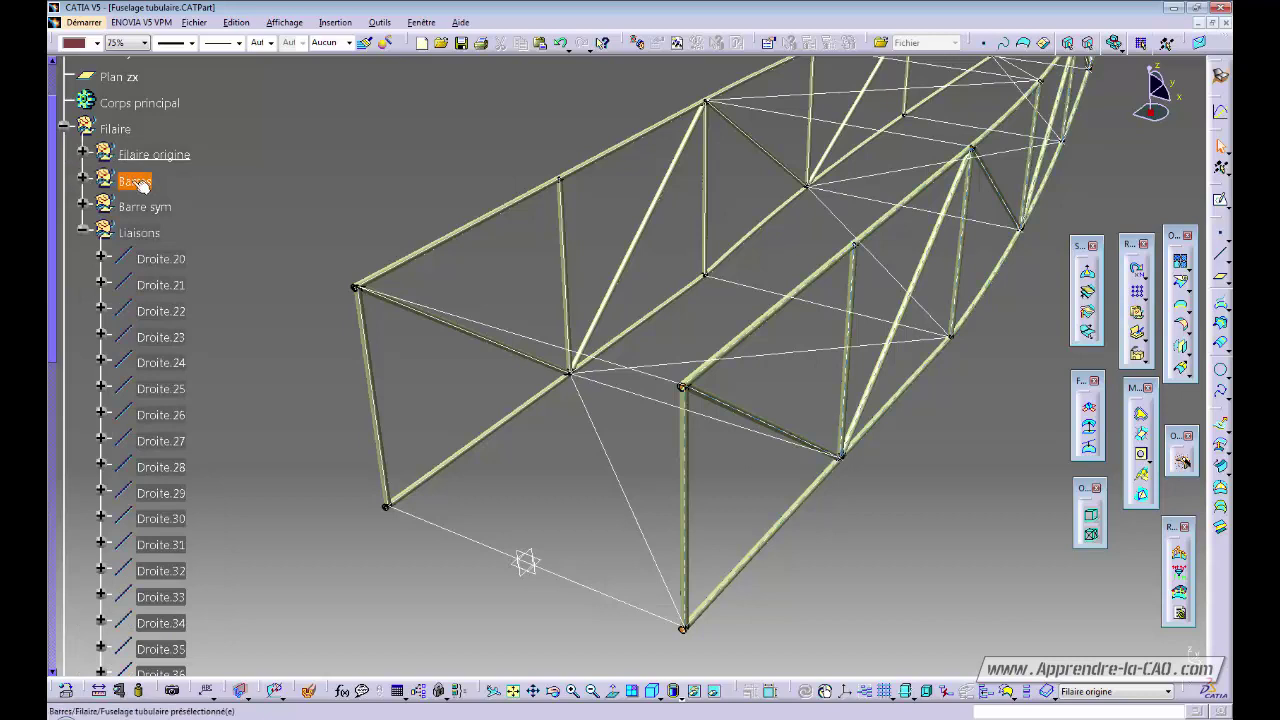
Step: Rename the Barres geometrical set as "Barres flanc gauche" and the Barre sym set as "Barre flanc droit"
key(alt+Return)
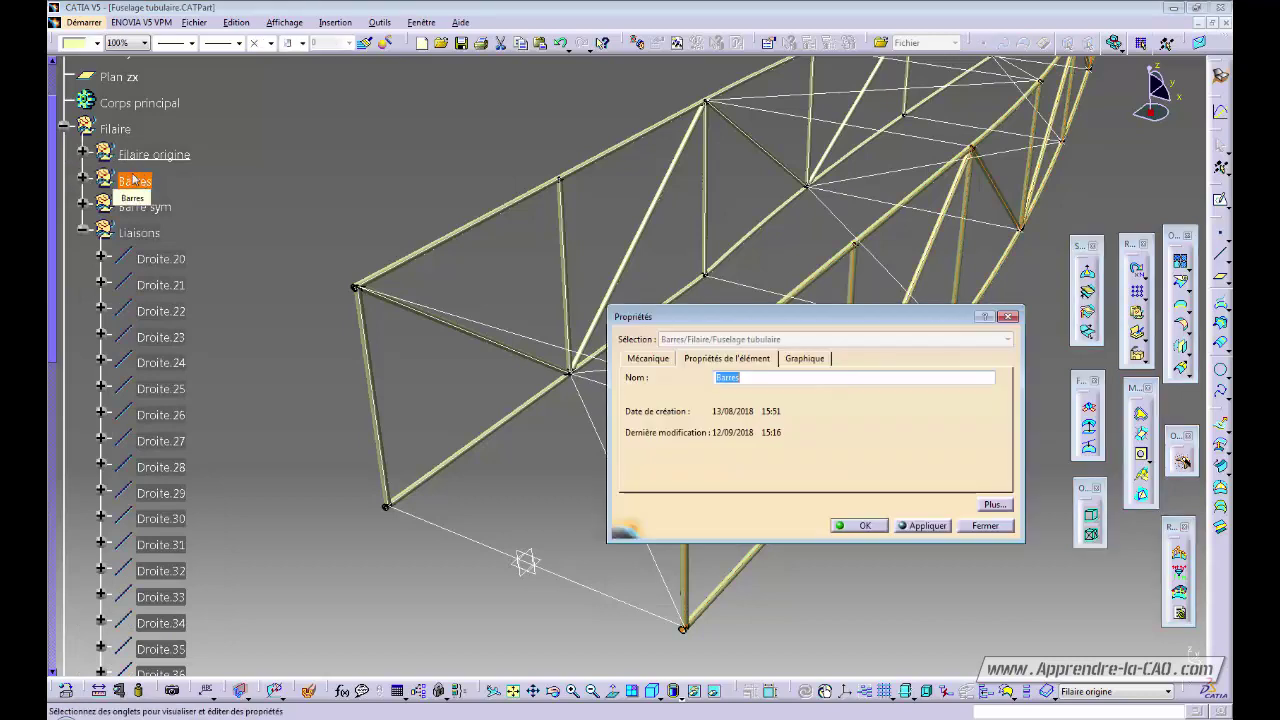
click(757, 376)
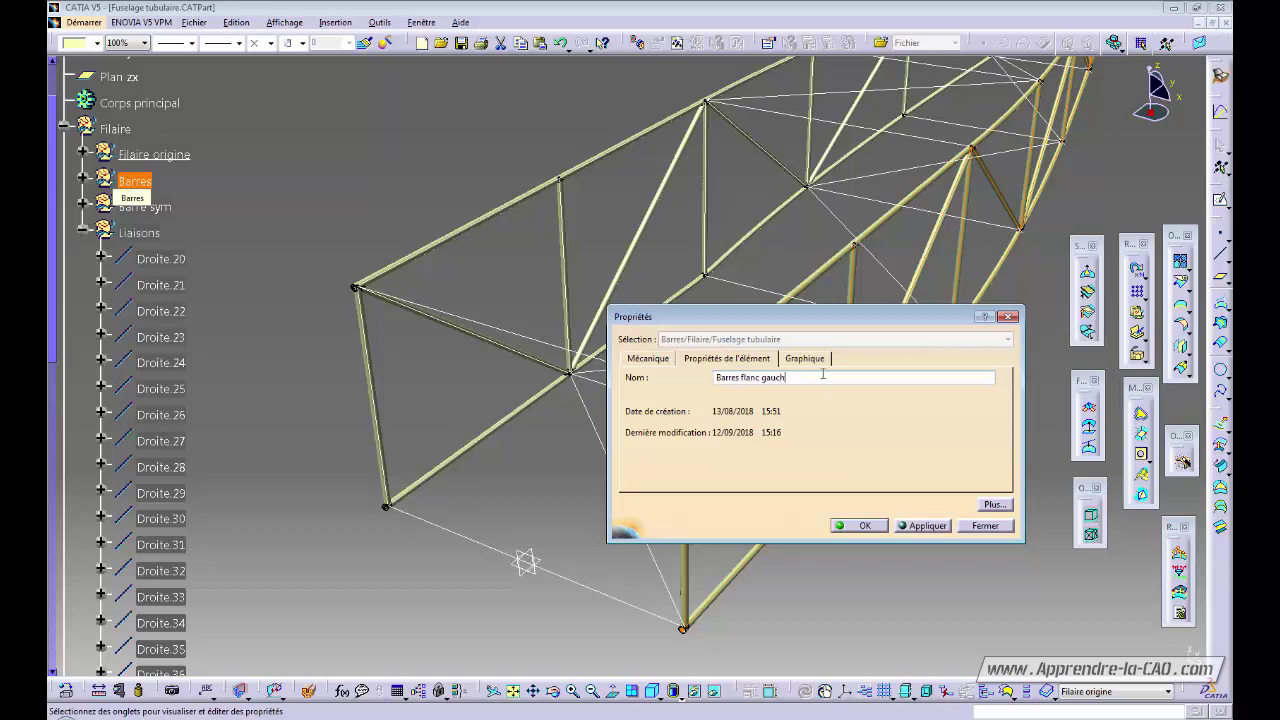
key(Return)
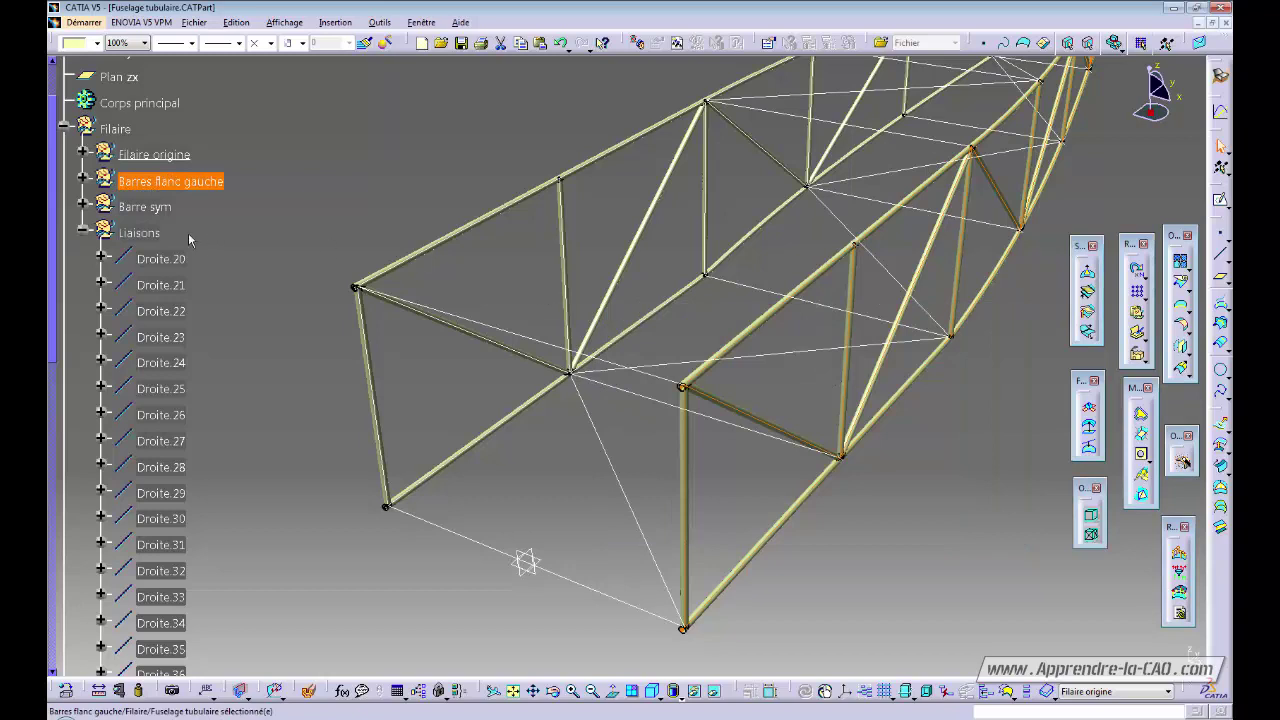
key(alt+Return)
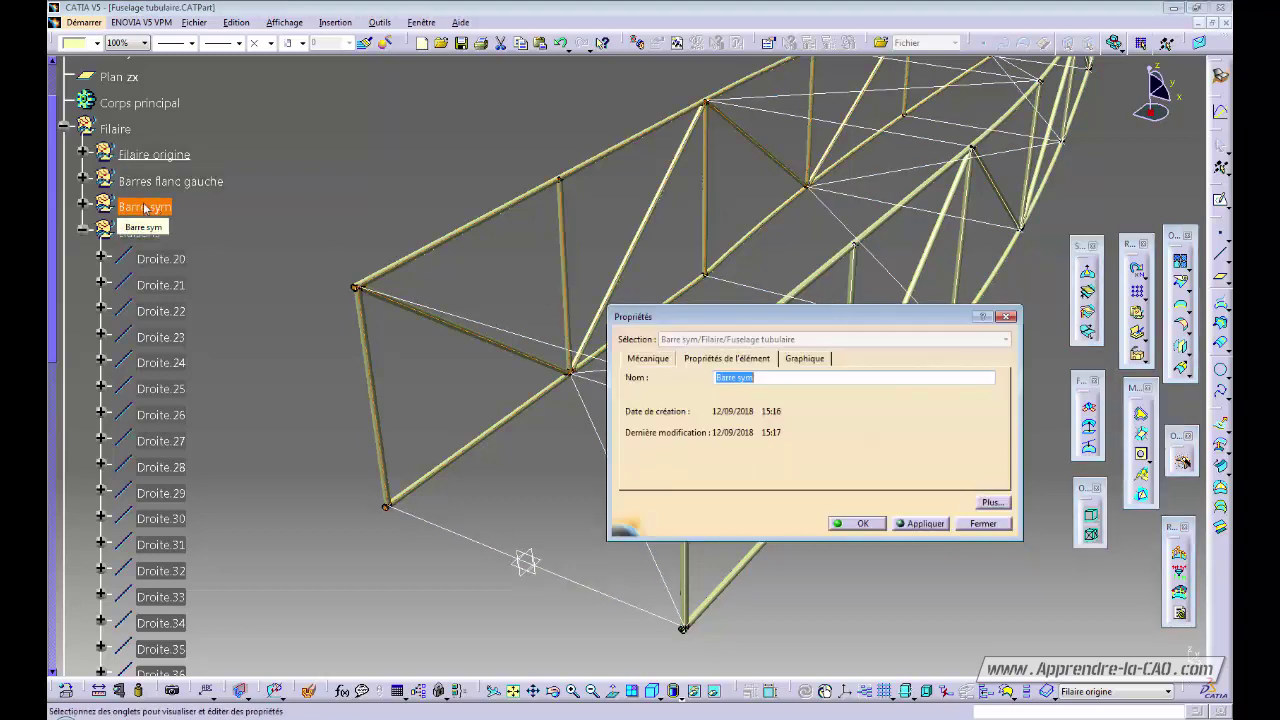
key(End)
key(BackSpace)
key(Return)
Step: Collapse the Liaisons and Tubes surfaciques Flanc droit sets and make Tubes surfaciques liaisons the current work object
click(83, 230)
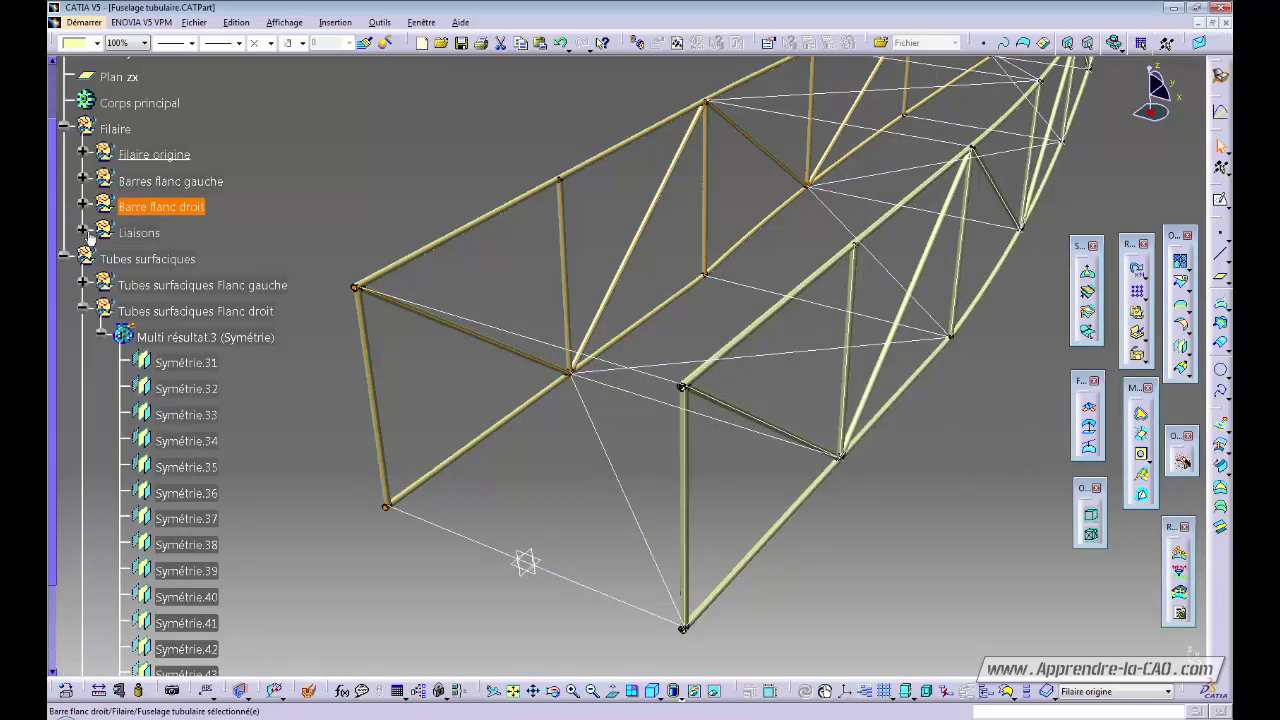
click(83, 311)
click(176, 311)
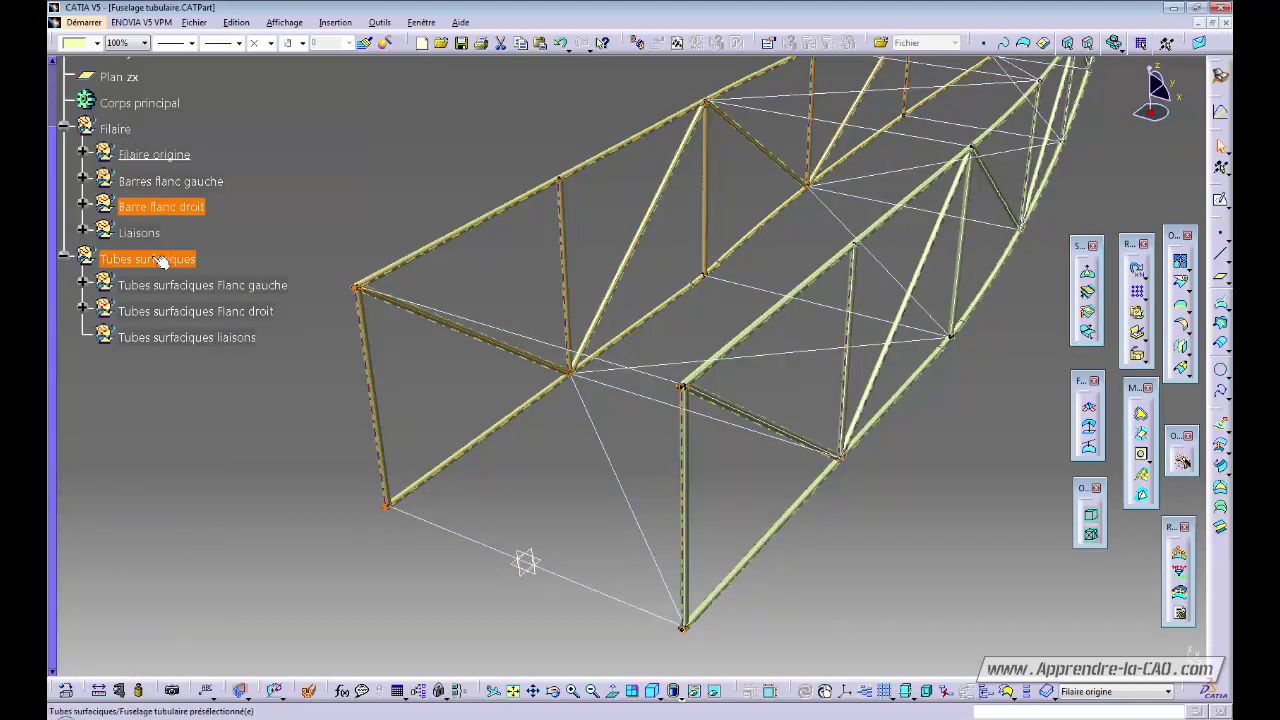
click(178, 155)
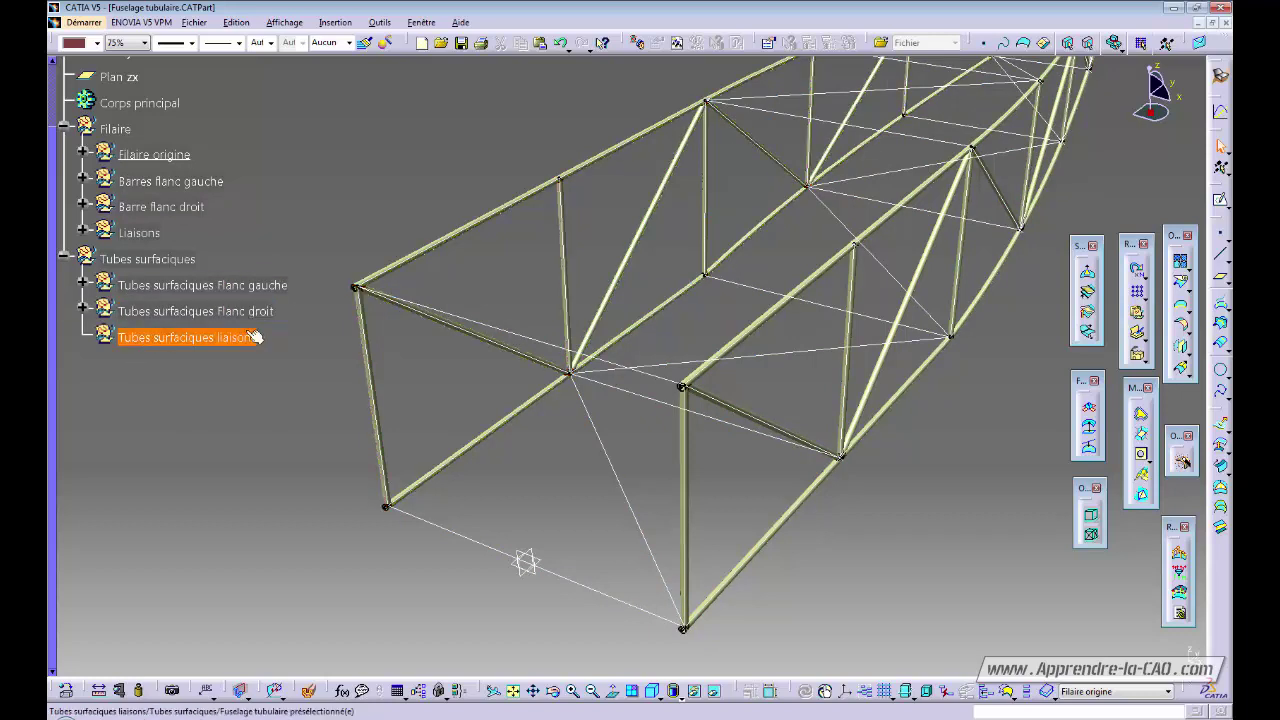
click(165, 337)
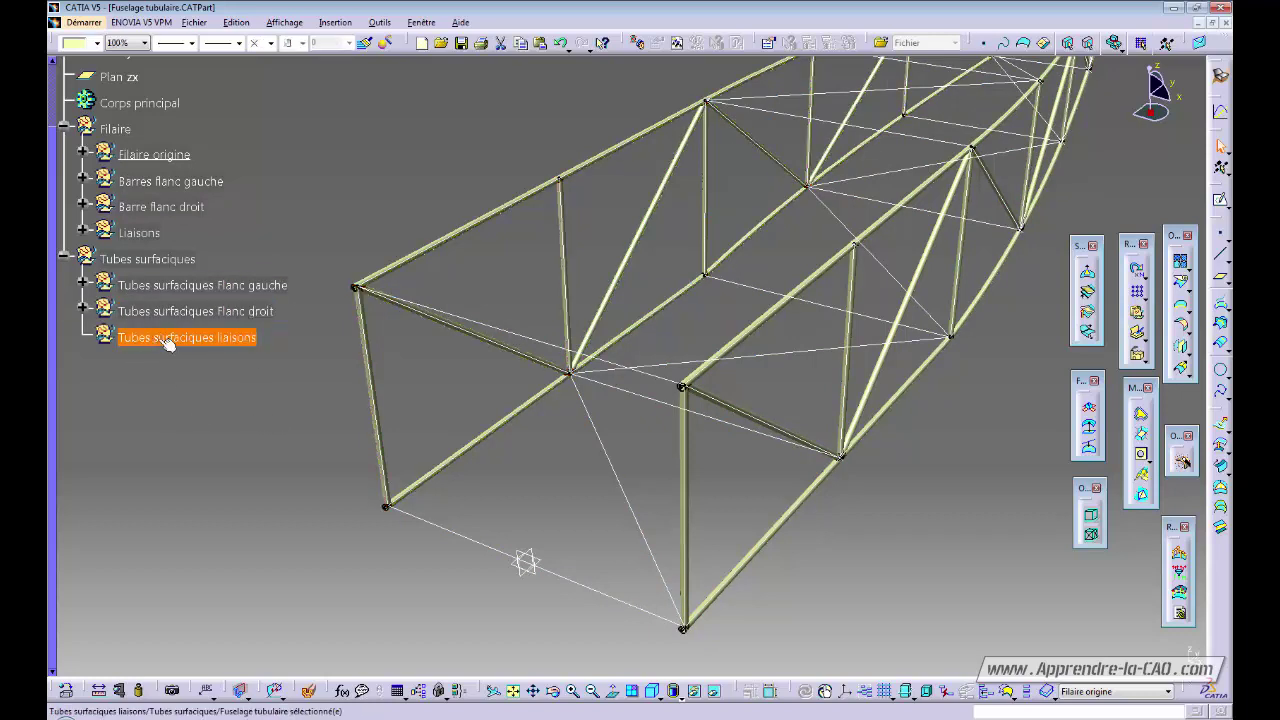
right_click(162, 339)
click(211, 441)
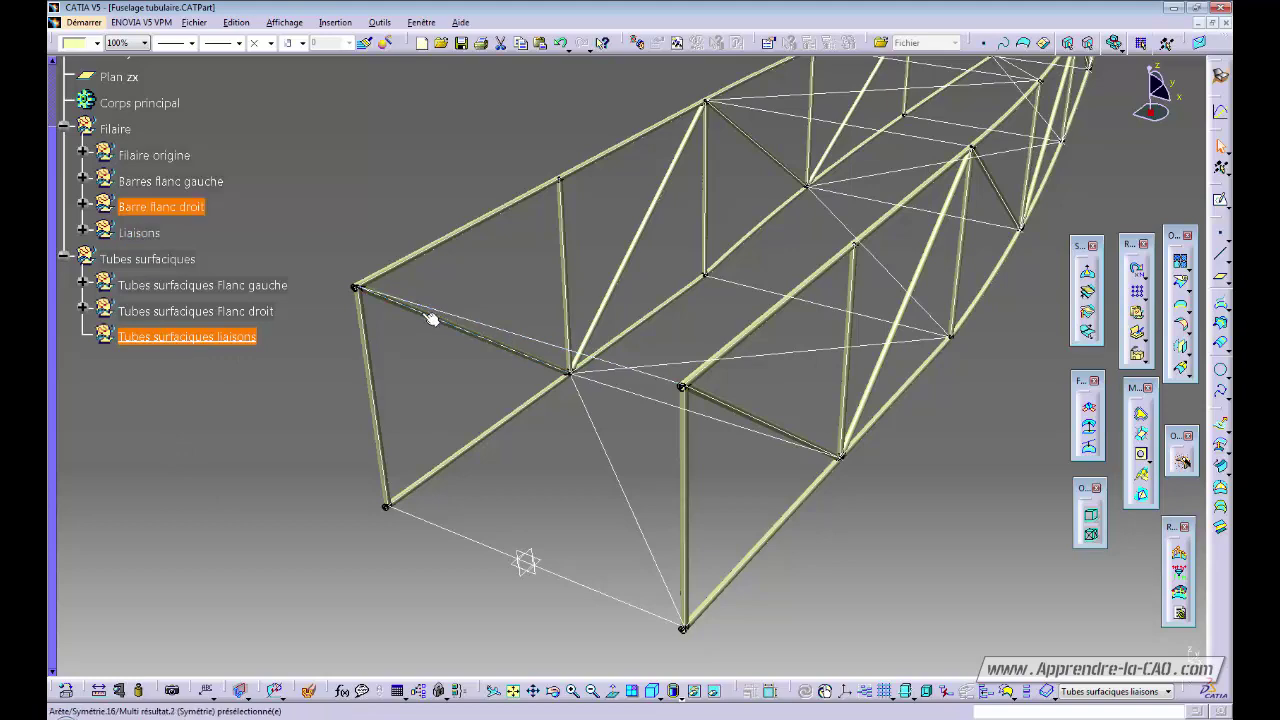
Step: Create a circular swept surface of subtype Centre et rayon along connecting line Droite.20 with a 10 mm radius
middle_drag(660, 460, 807, 520)
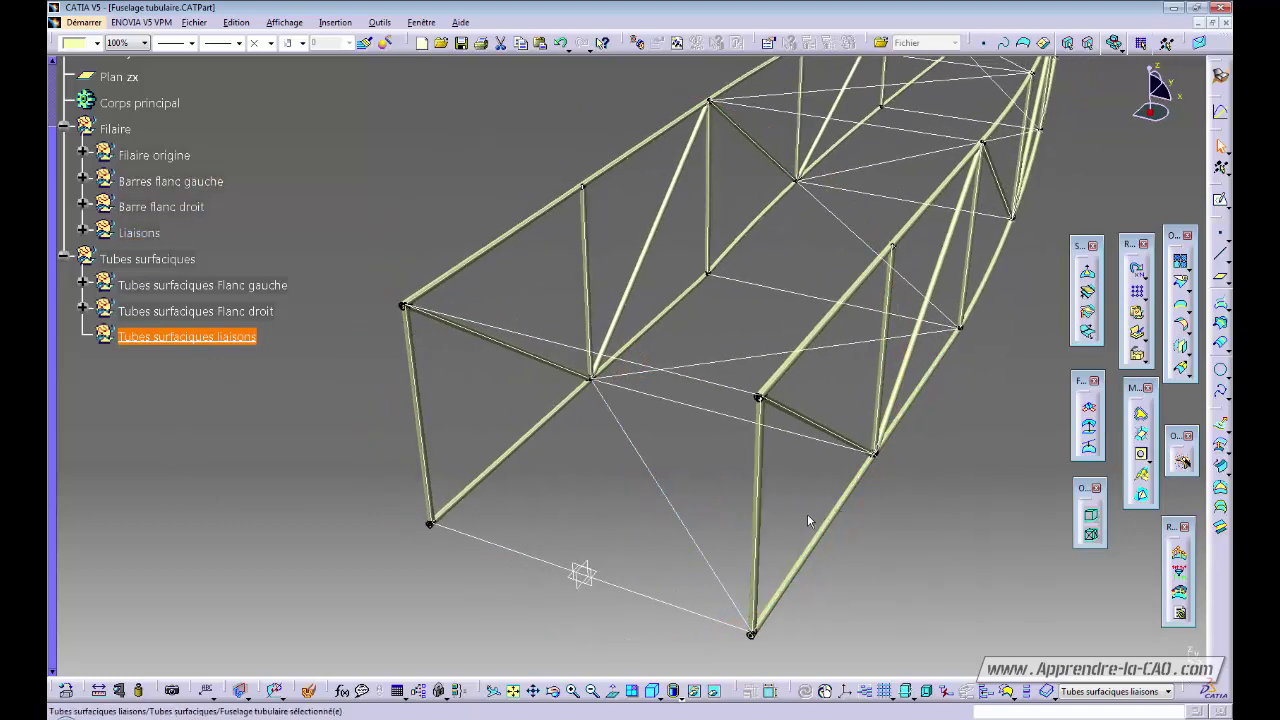
click(712, 384)
click(940, 507)
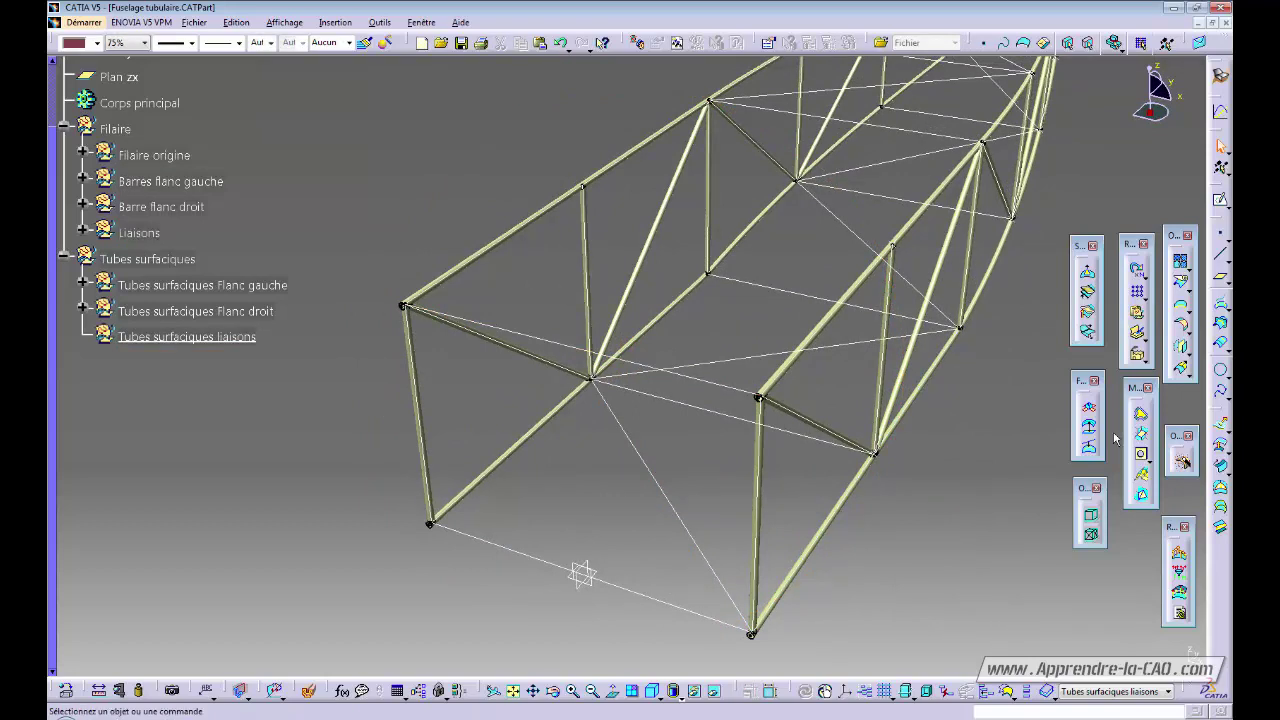
click(1182, 462)
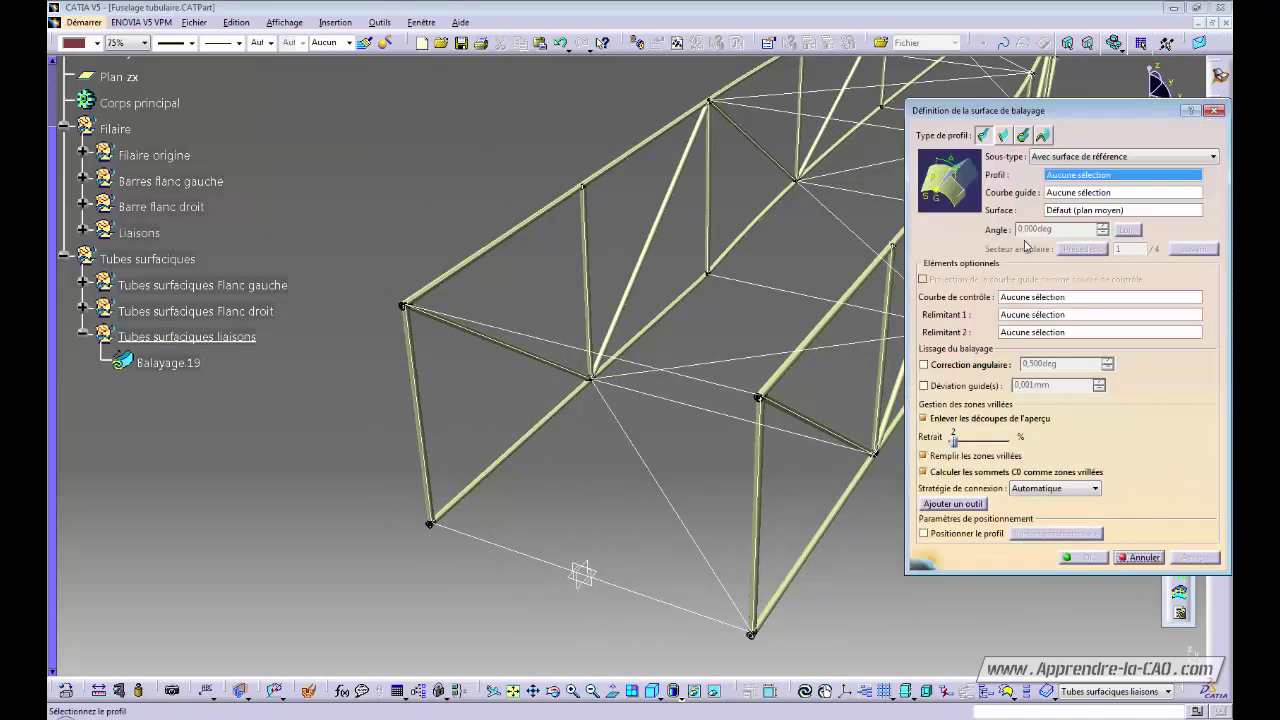
click(1022, 136)
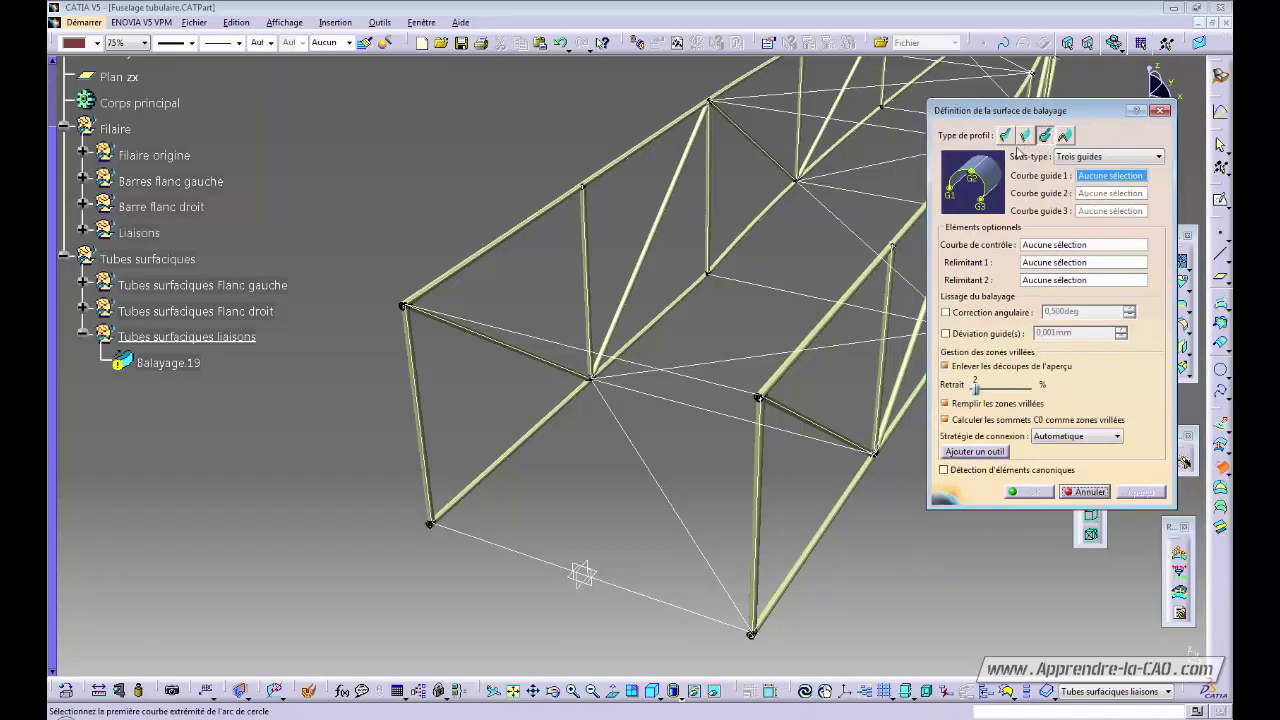
click(1085, 157)
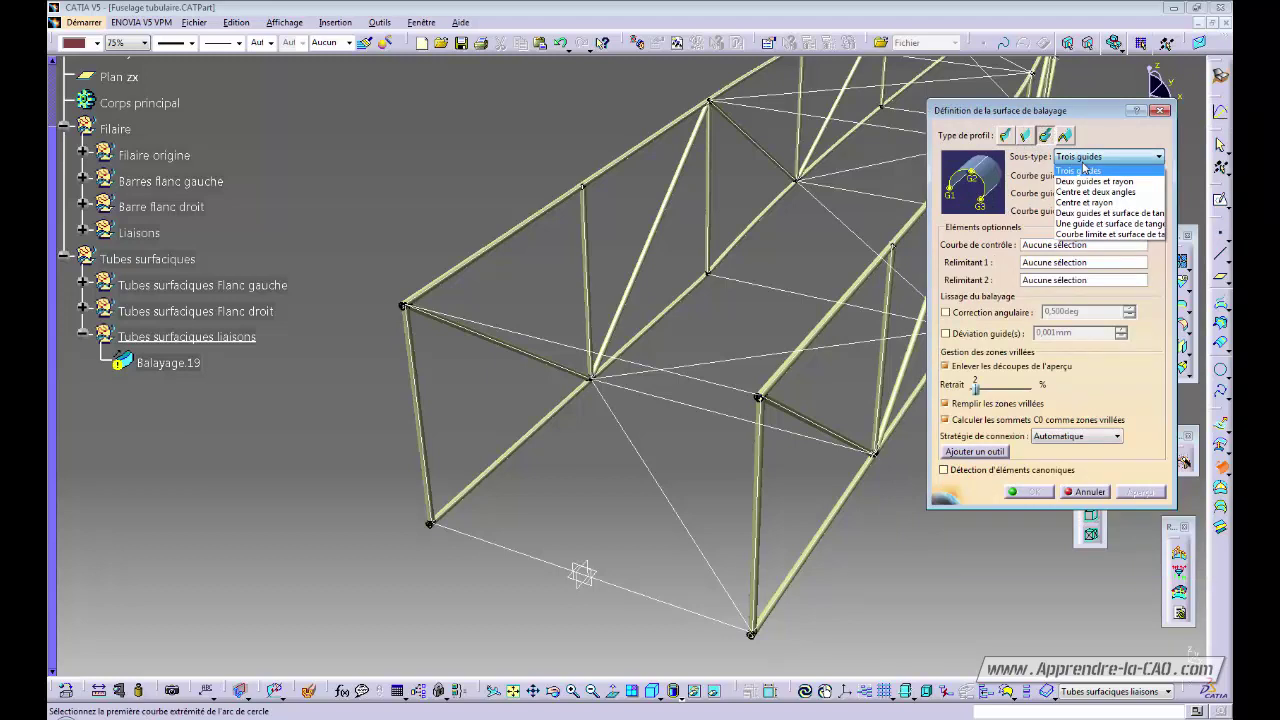
click(1085, 202)
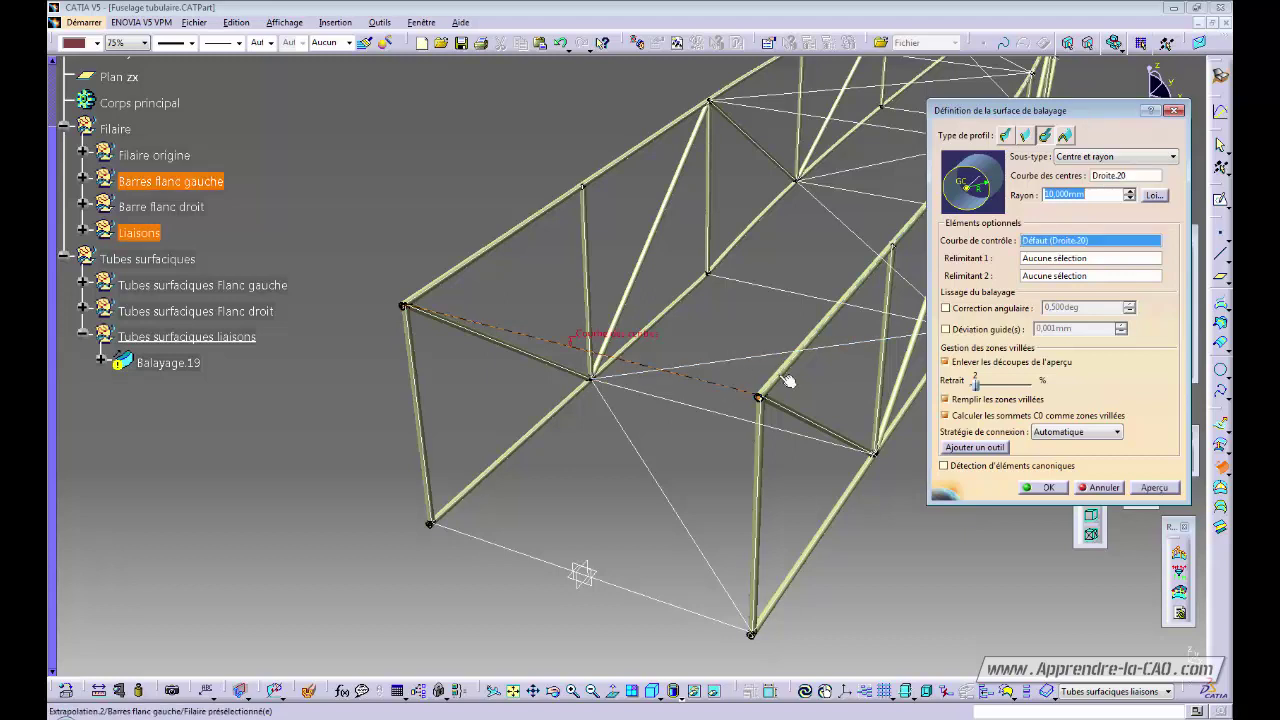
click(1048, 488)
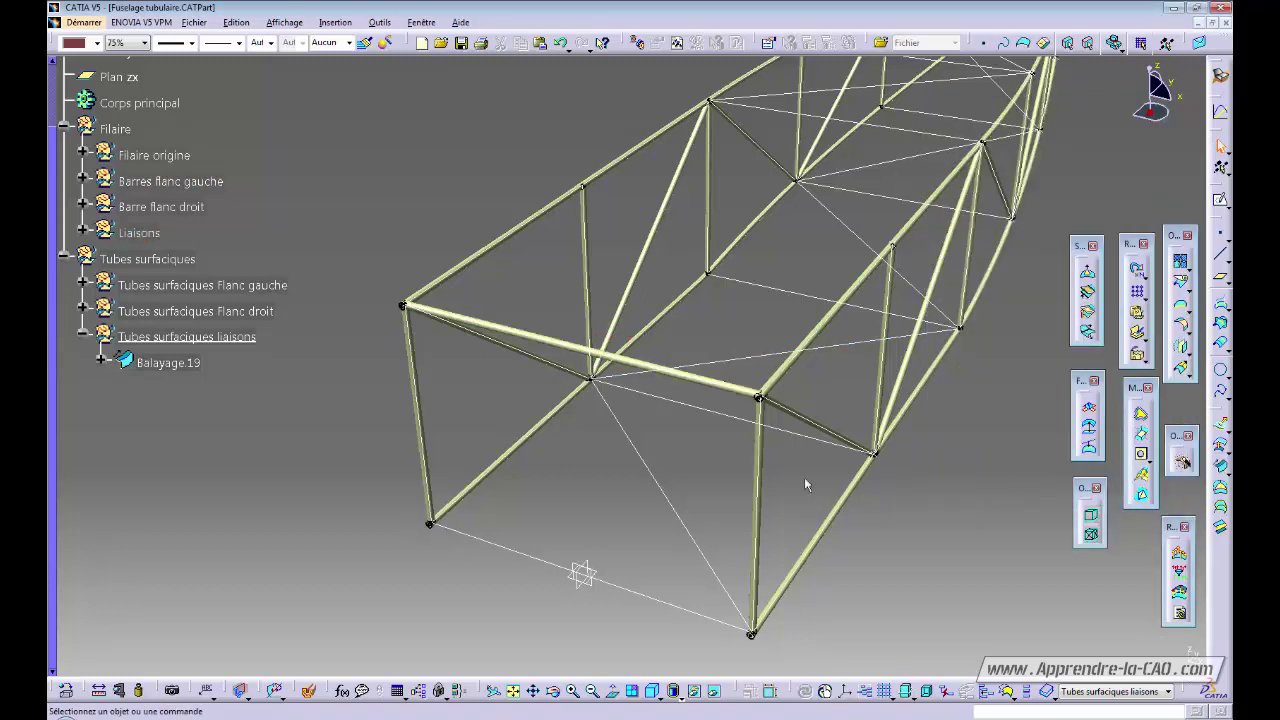
Step: Set up a split of the swept tube Balayage.19 using the left flank tubes Balayage.2, Découpe.3 and Découpe.2 as cutting elements
middle_drag(628, 477, 616, 440)
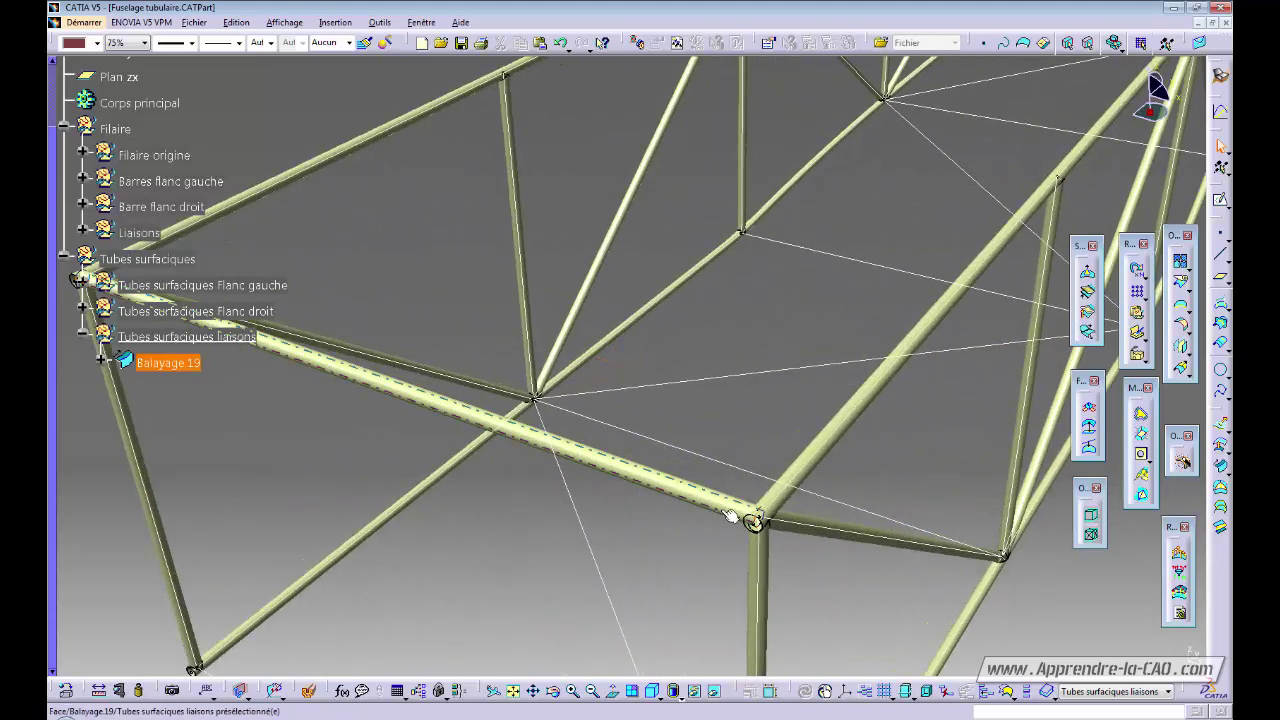
middle_drag(755, 520, 718, 302)
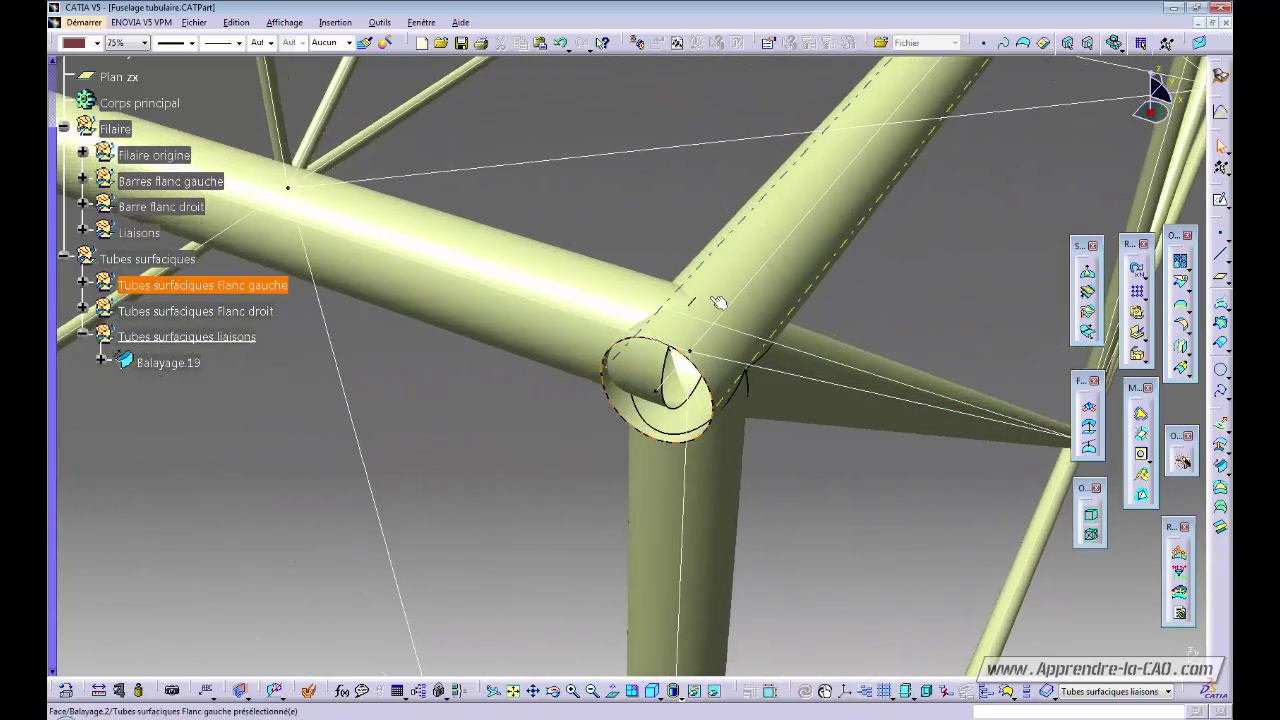
middle_drag(565, 347, 600, 505)
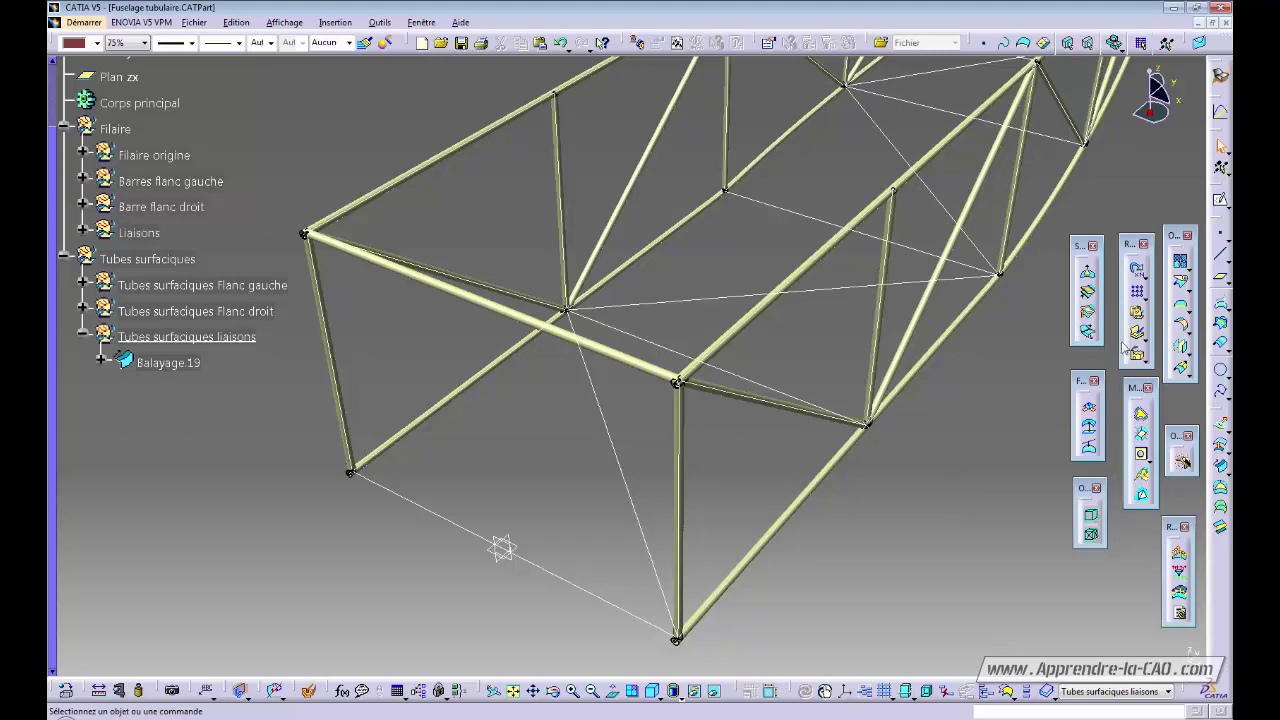
click(1181, 286)
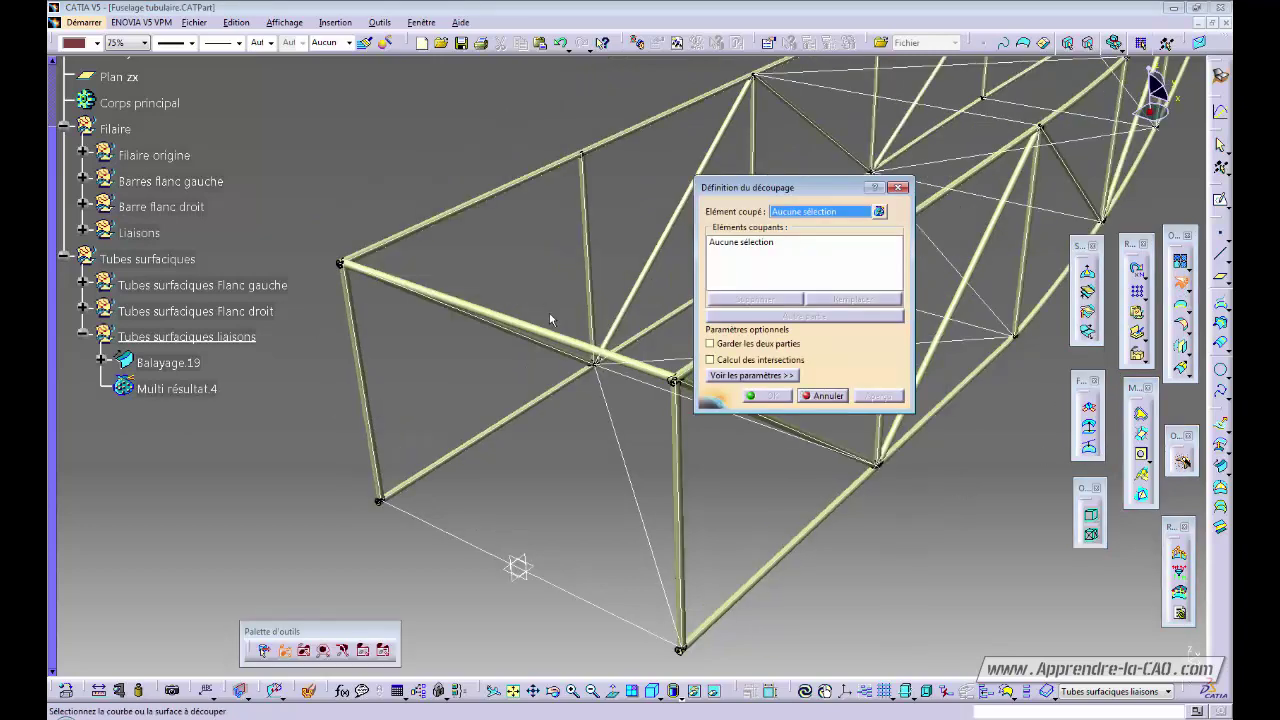
middle_drag(589, 423, 487, 218)
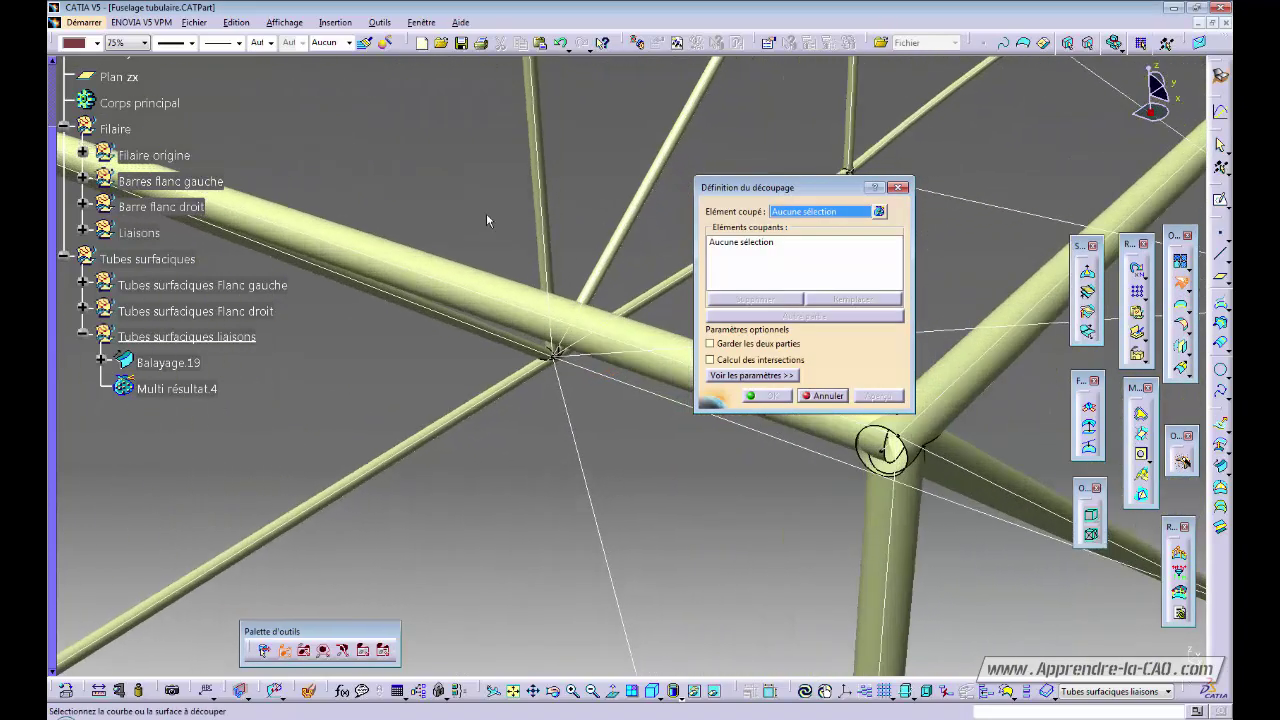
click(476, 273)
middle_drag(491, 277, 303, 231)
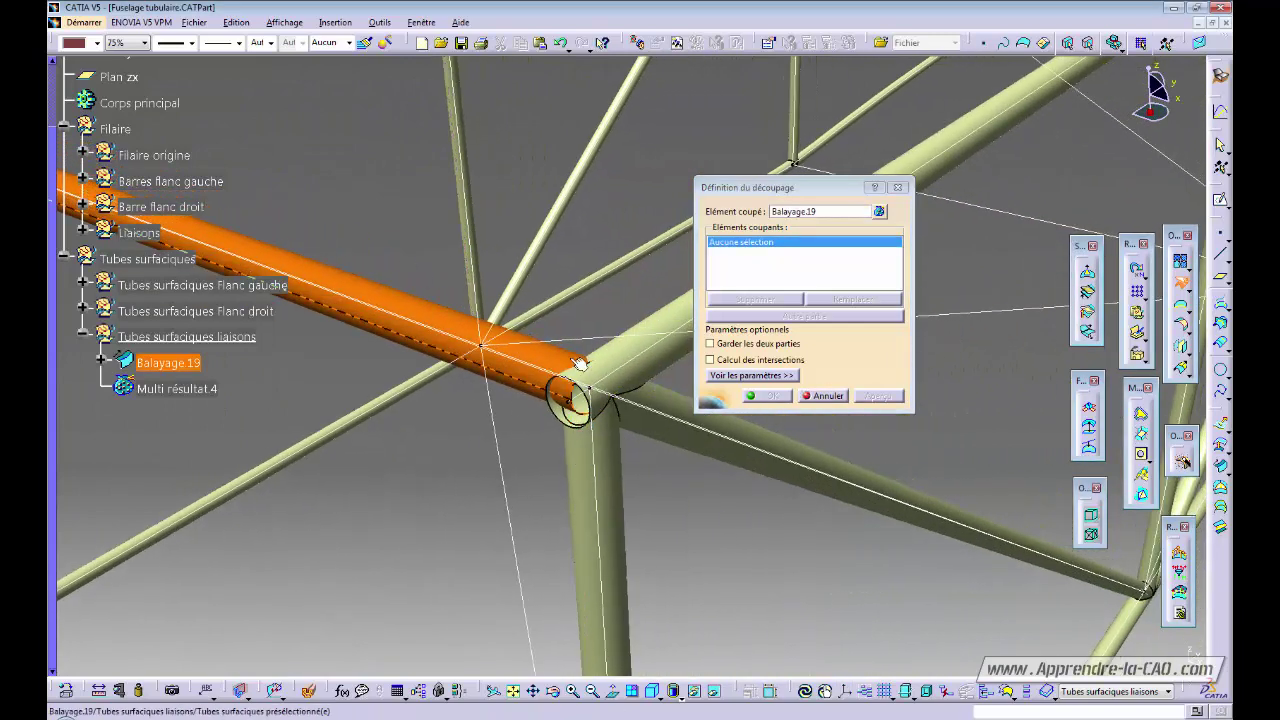
ctrl+middle_drag(701, 529, 732, 455)
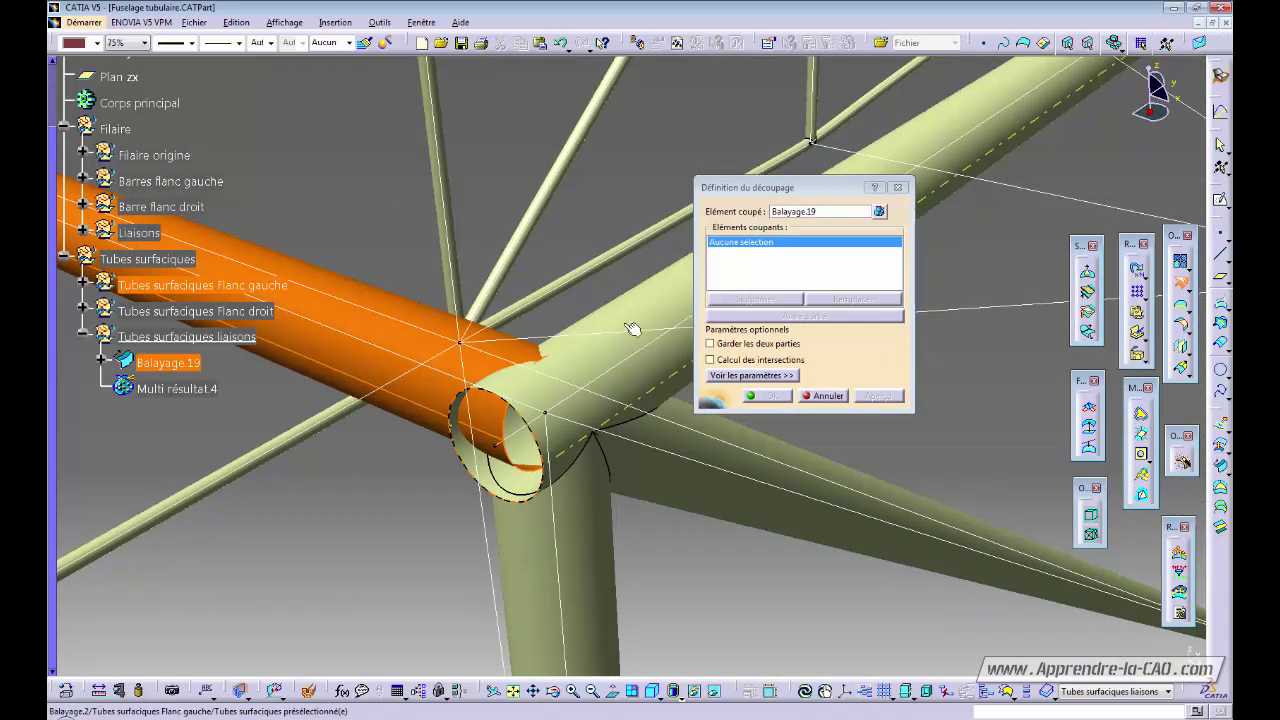
click(665, 304)
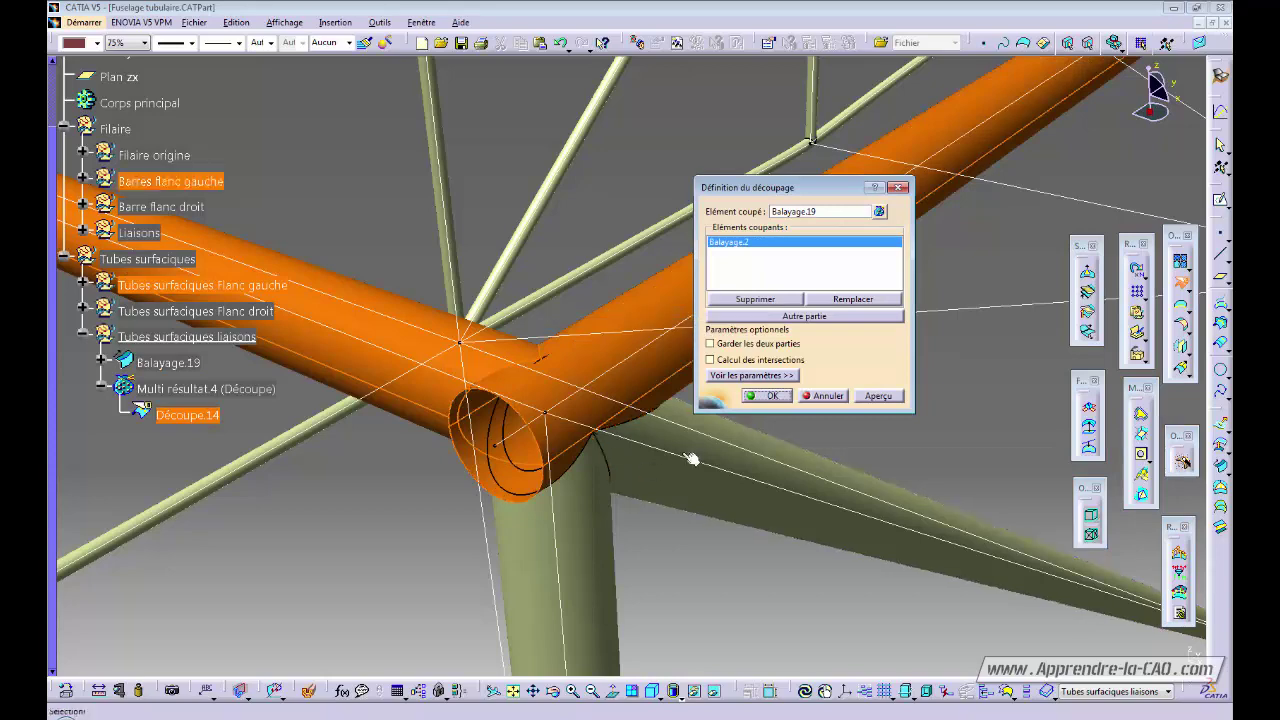
click(695, 449)
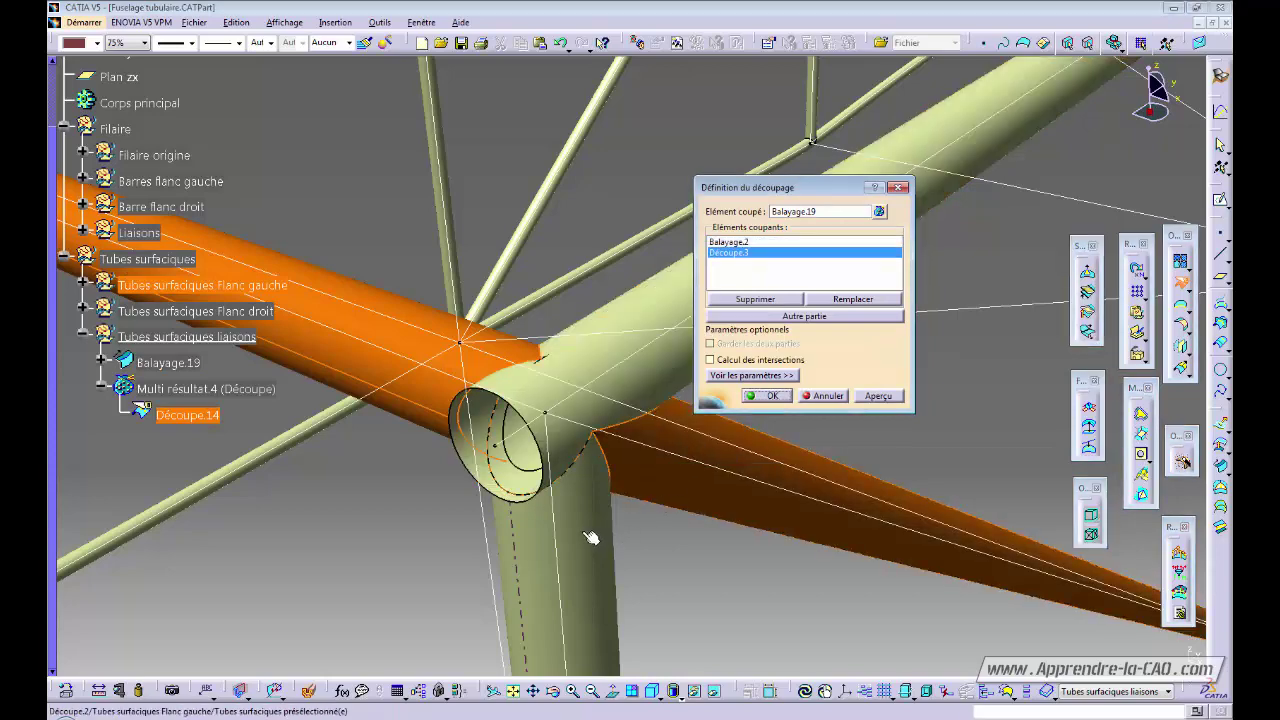
click(591, 537)
Step: Add the right flank tubes Symétrie.31, Symétrie.35 and Symétrie.34 as cutting elements and complete the split
ctrl+middle_drag(566, 526, 777, 597)
middle_drag(380, 420, 540, 457)
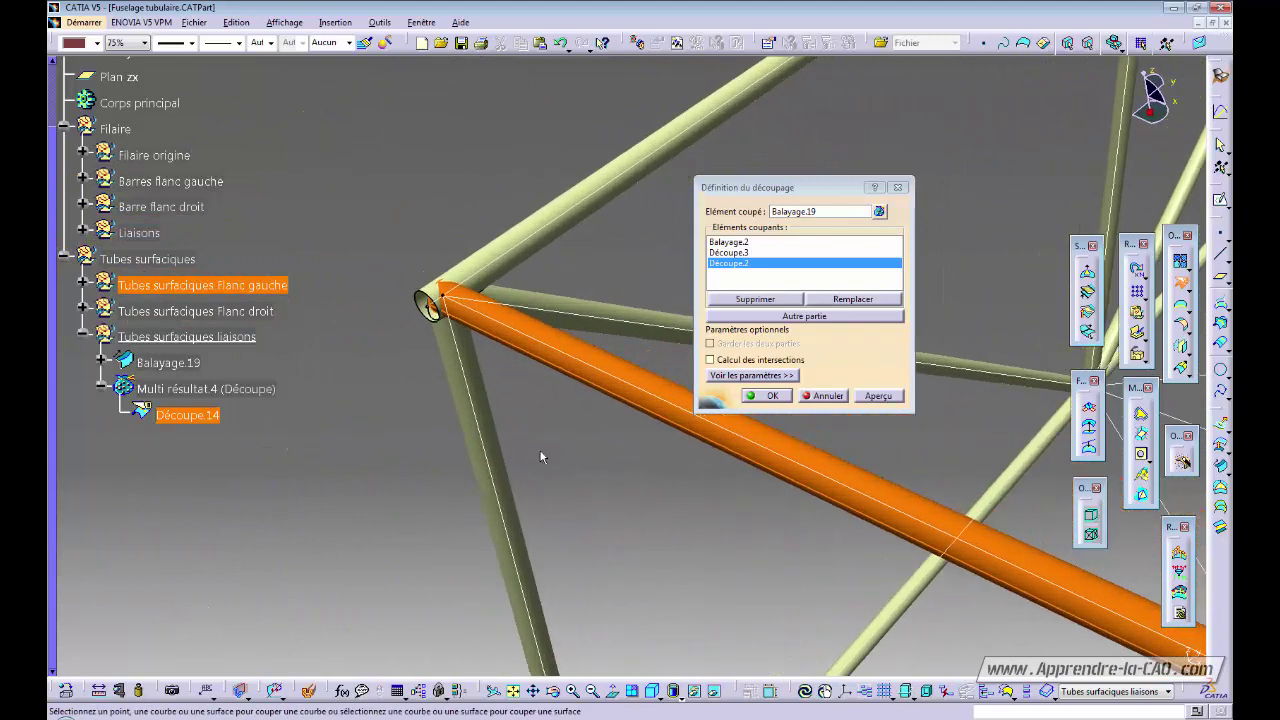
click(554, 250)
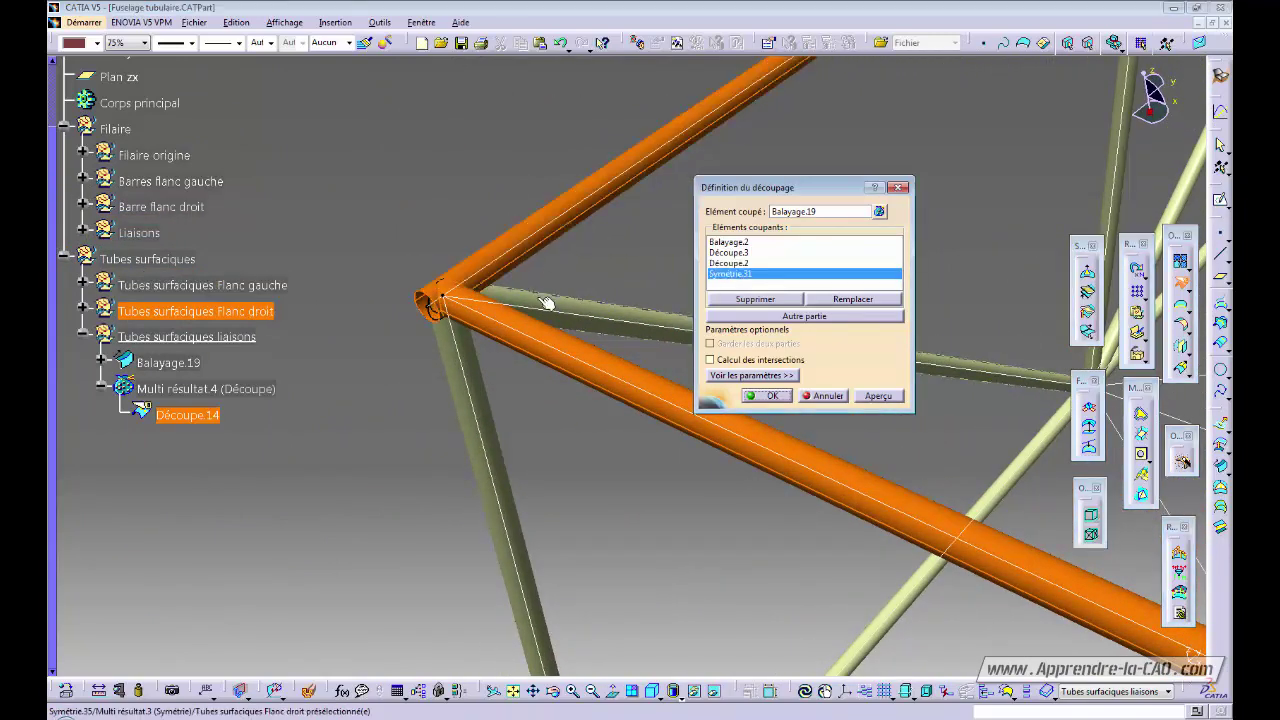
click(545, 300)
click(487, 401)
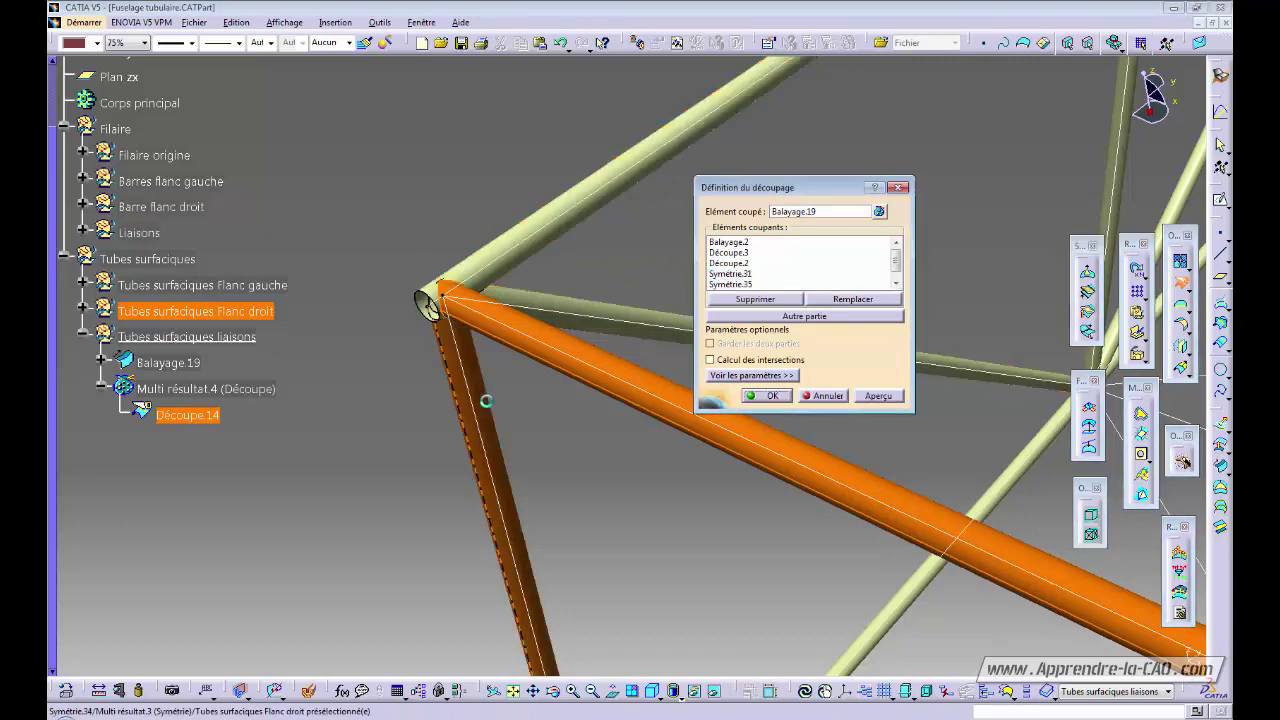
click(767, 397)
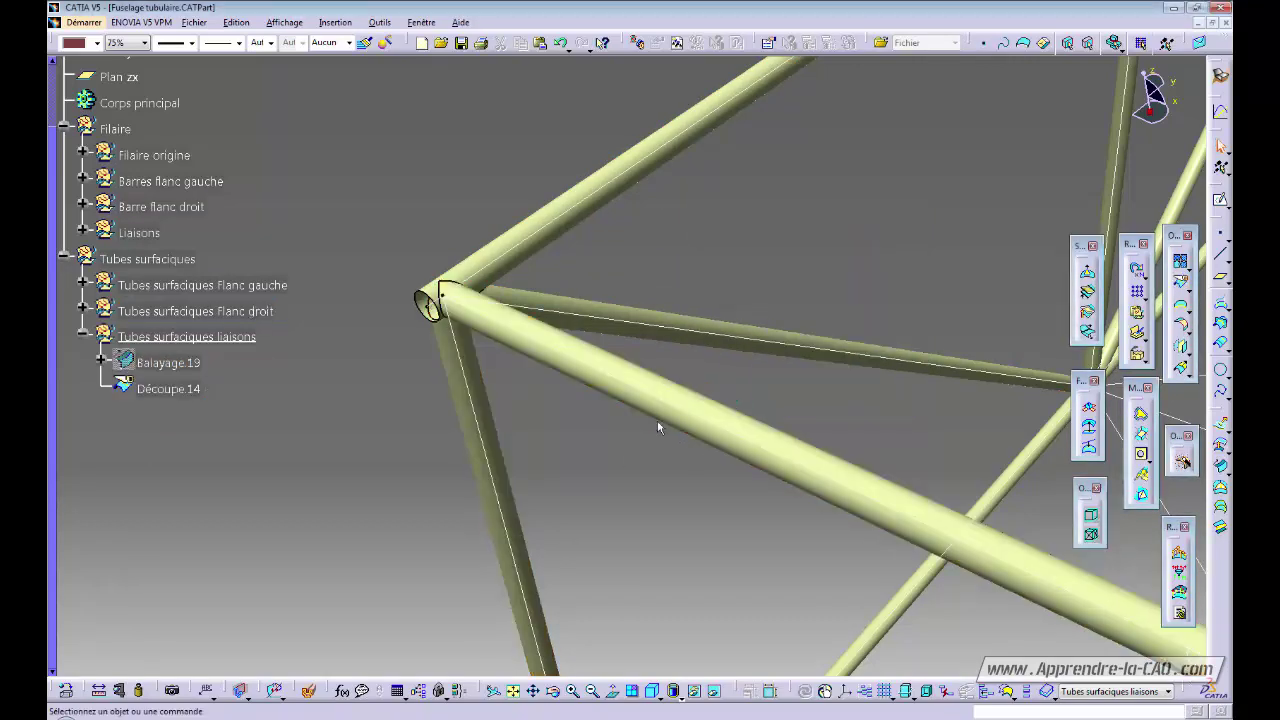
Step: Examine the trimmed connecting tube's joints with both flanks from several angles, including the open end of the left flank's upper tube
middle_drag(582, 449, 601, 468)
middle_click(815, 450)
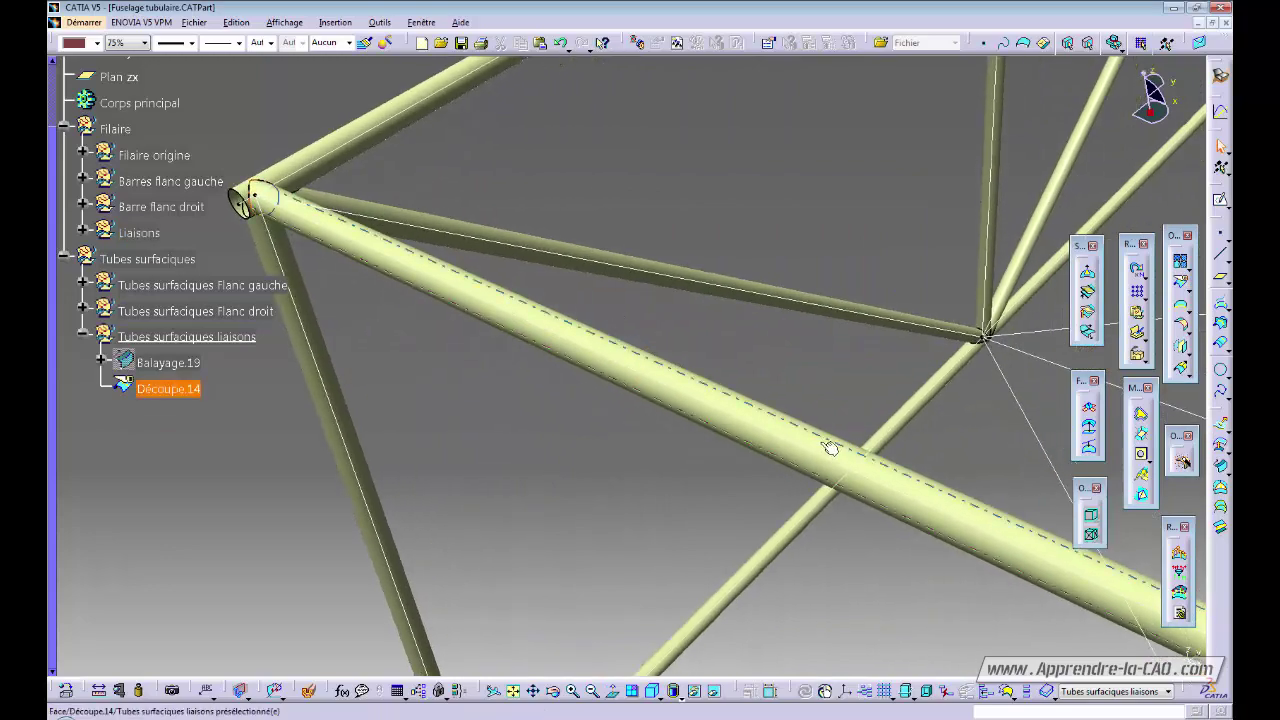
middle_click(831, 443)
middle_drag(824, 458, 846, 554)
middle_click(945, 545)
middle_click(730, 395)
middle_drag(730, 395, 790, 326)
middle_click(1019, 388)
middle_drag(684, 345, 594, 457)
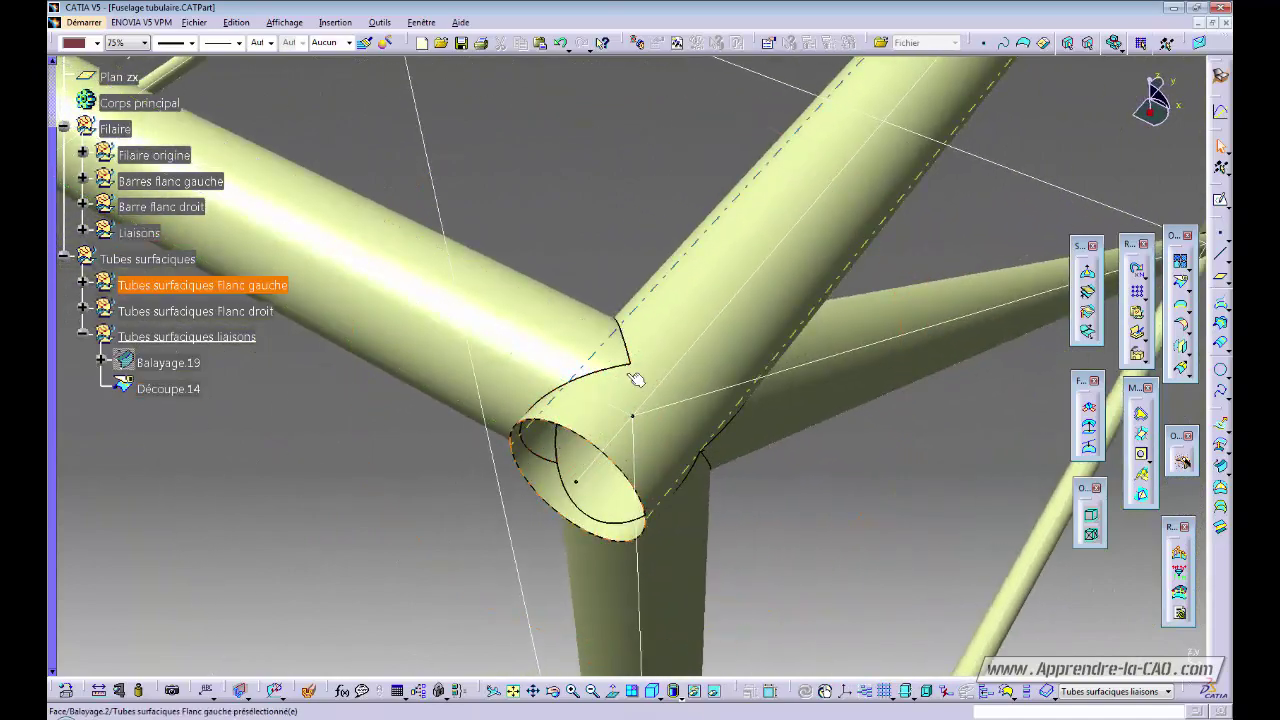
middle_drag(636, 379, 614, 358)
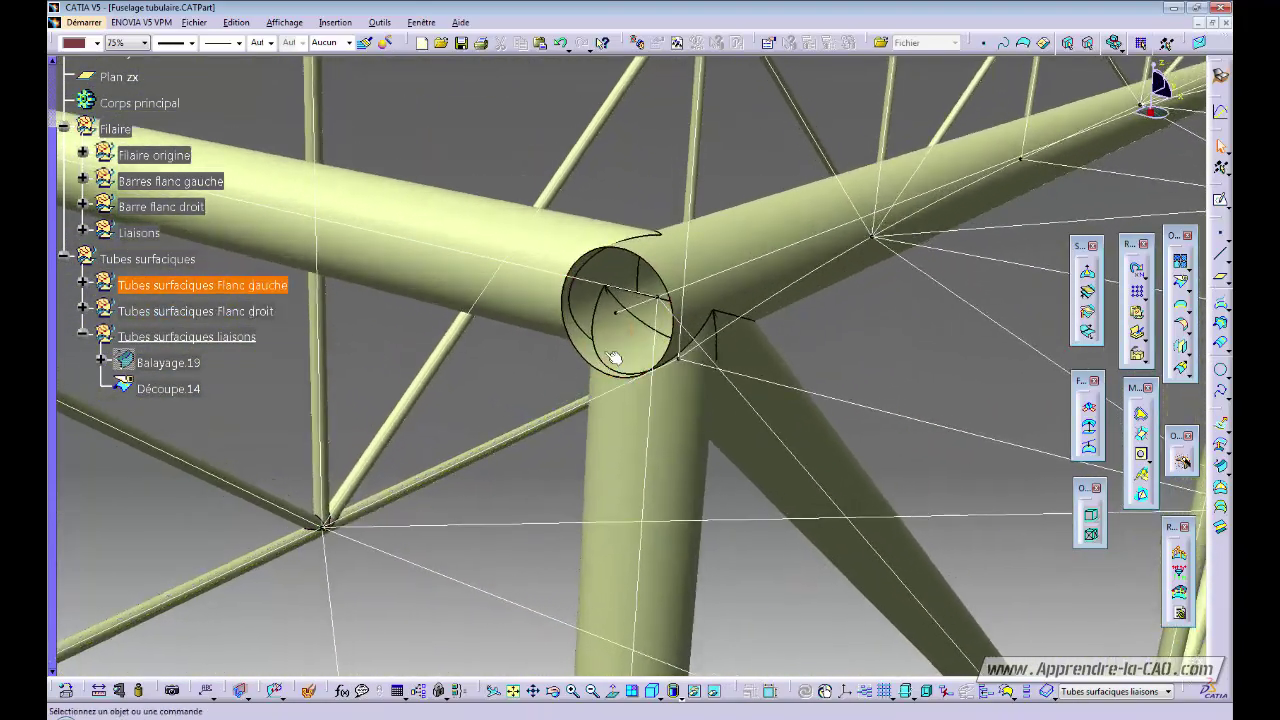
click(748, 236)
middle_drag(559, 423, 737, 373)
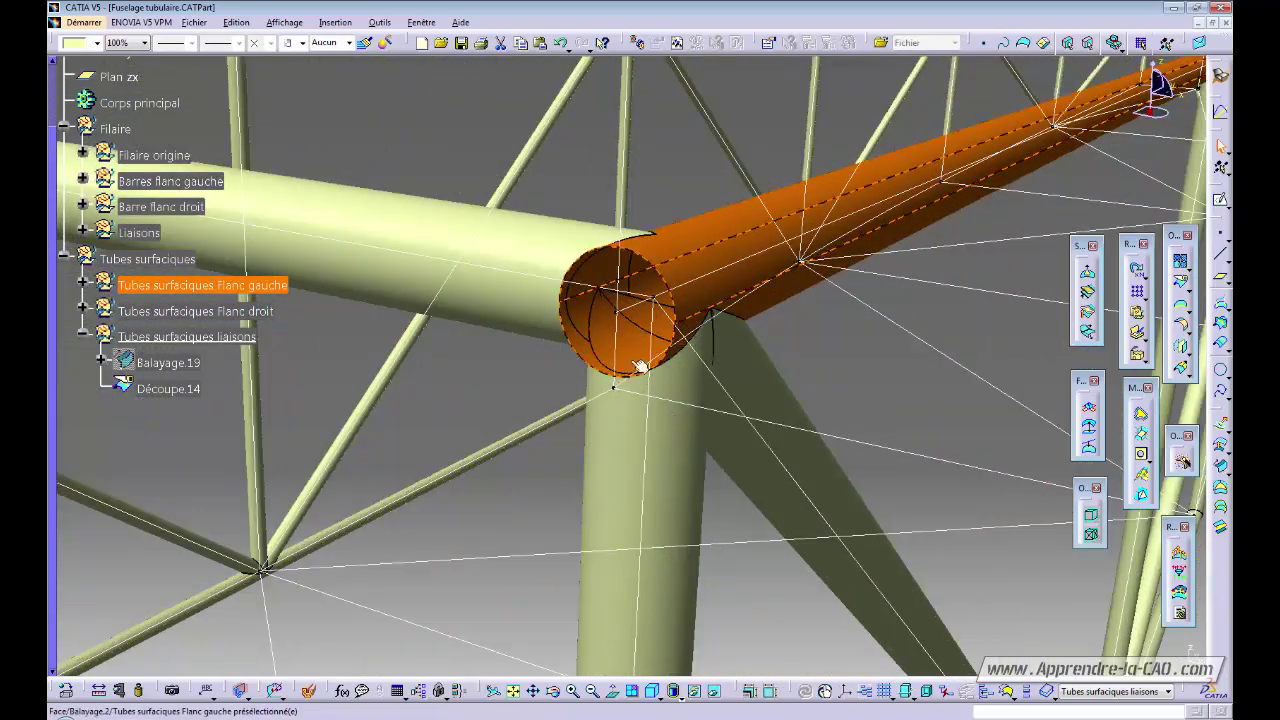
middle_drag(640, 366, 680, 427)
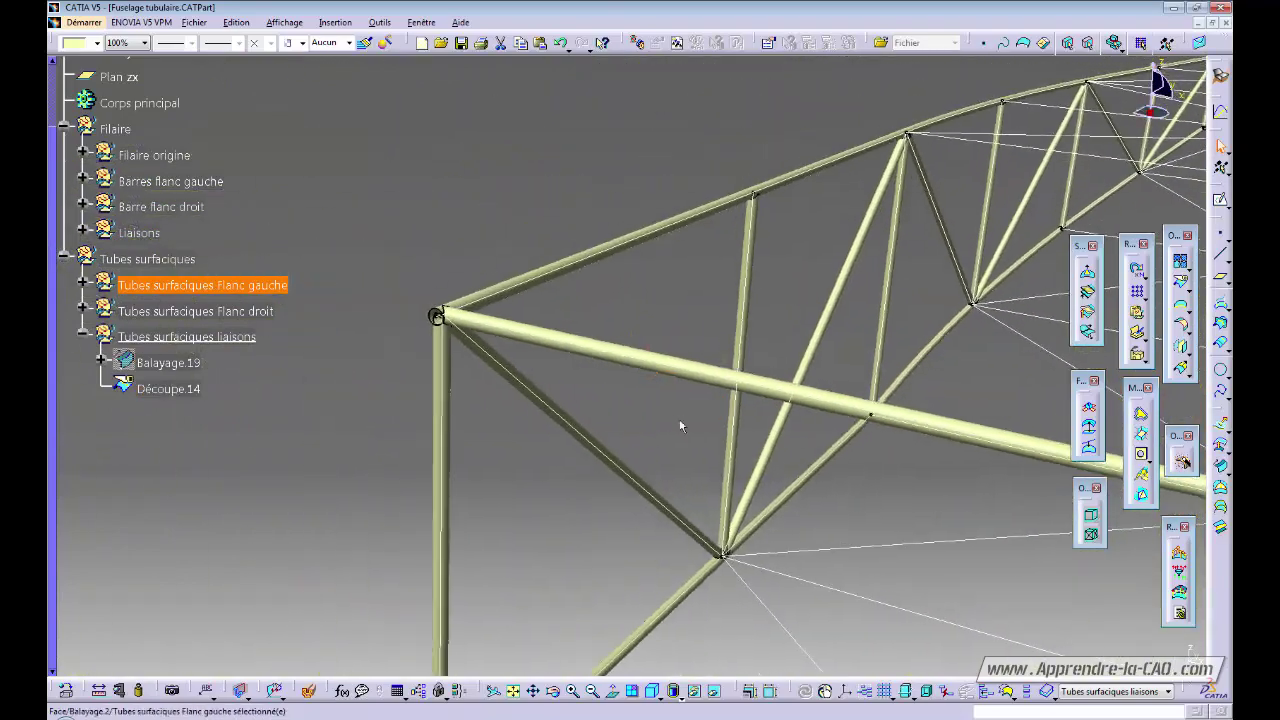
middle_click(452, 320)
middle_drag(489, 426, 580, 146)
middle_drag(552, 440, 500, 572)
middle_drag(848, 378, 566, 485)
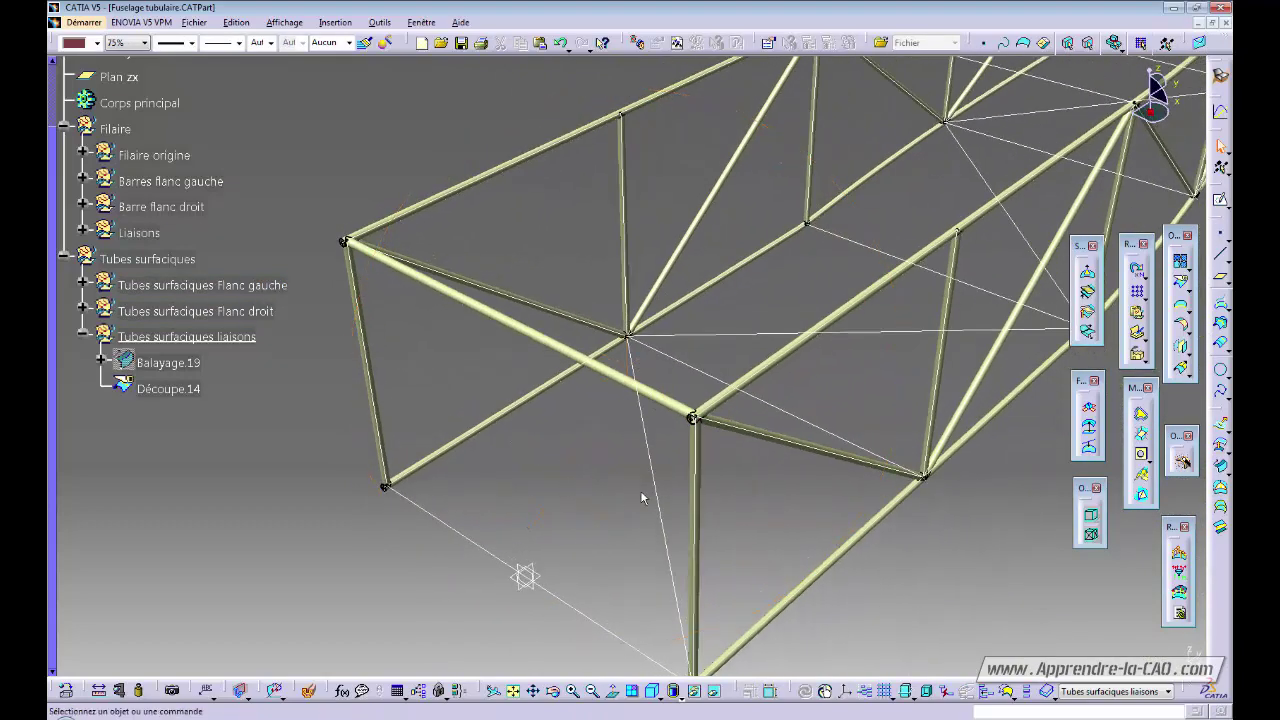
Step: Collapse the Tubes surfaciques liaisons set in the tree and hide the Filaire geometrical set
middle_drag(642, 497, 578, 540)
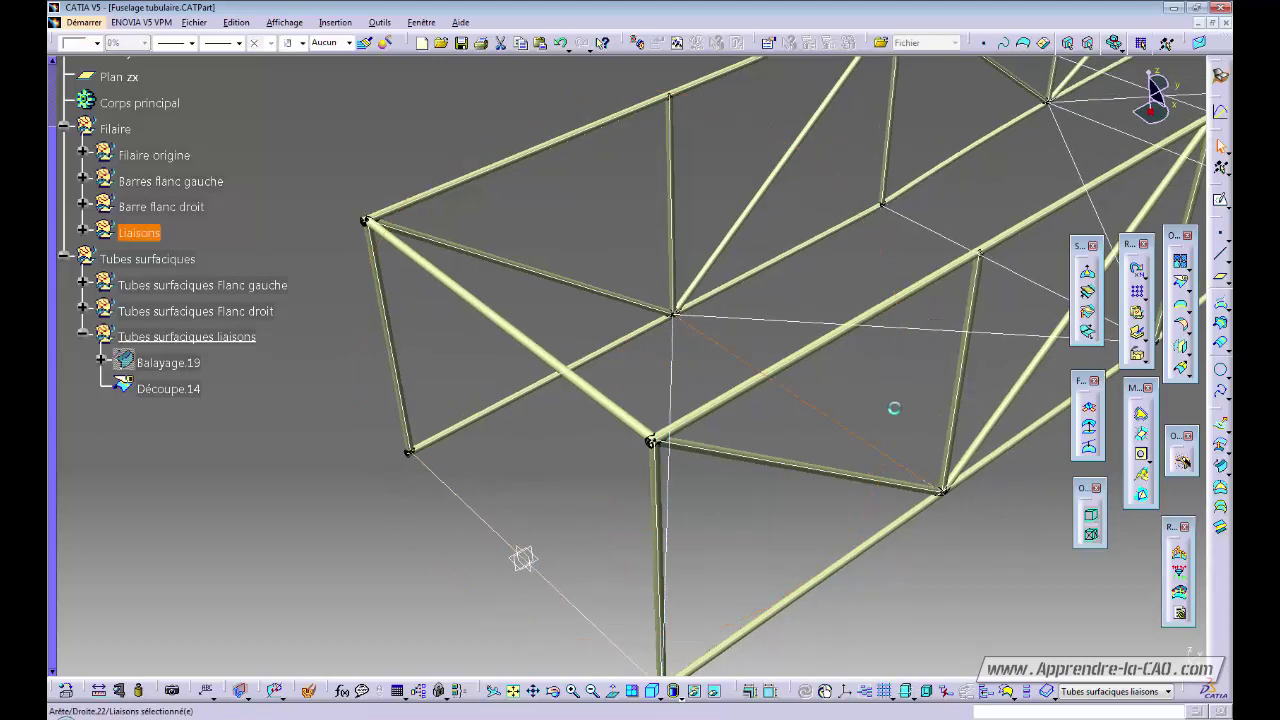
middle_drag(894, 408, 636, 468)
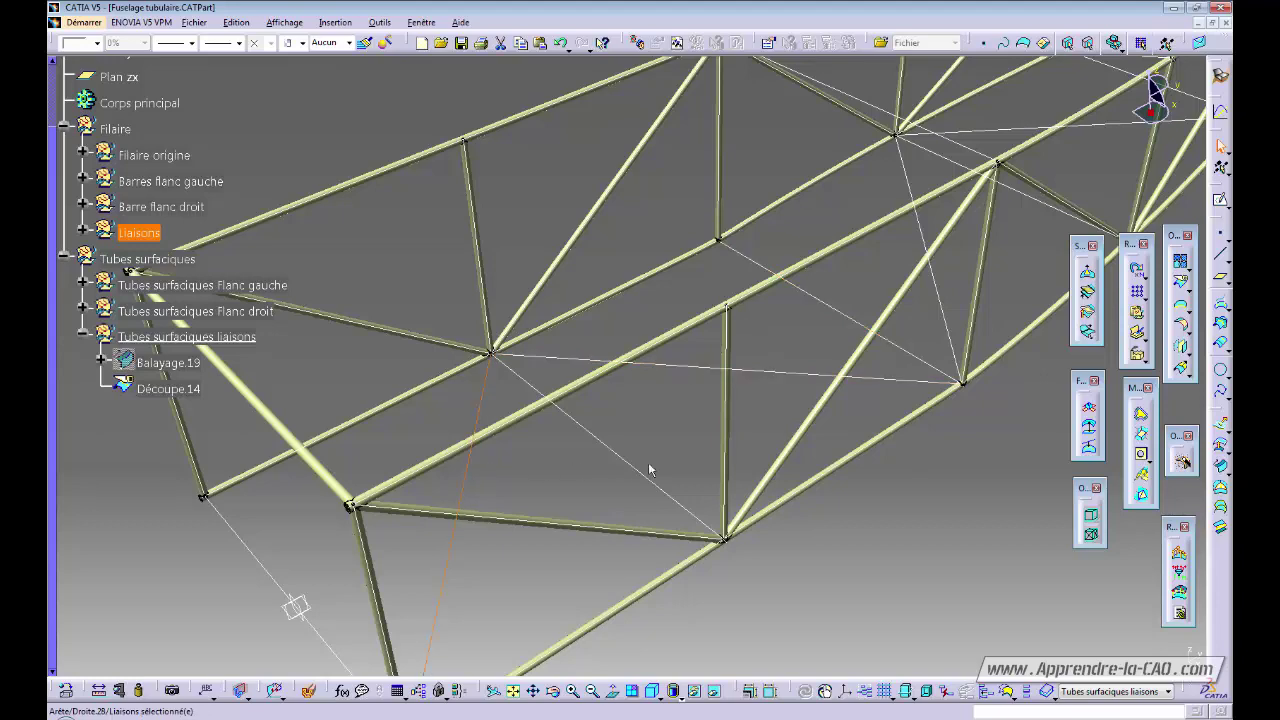
middle_drag(649, 469, 939, 347)
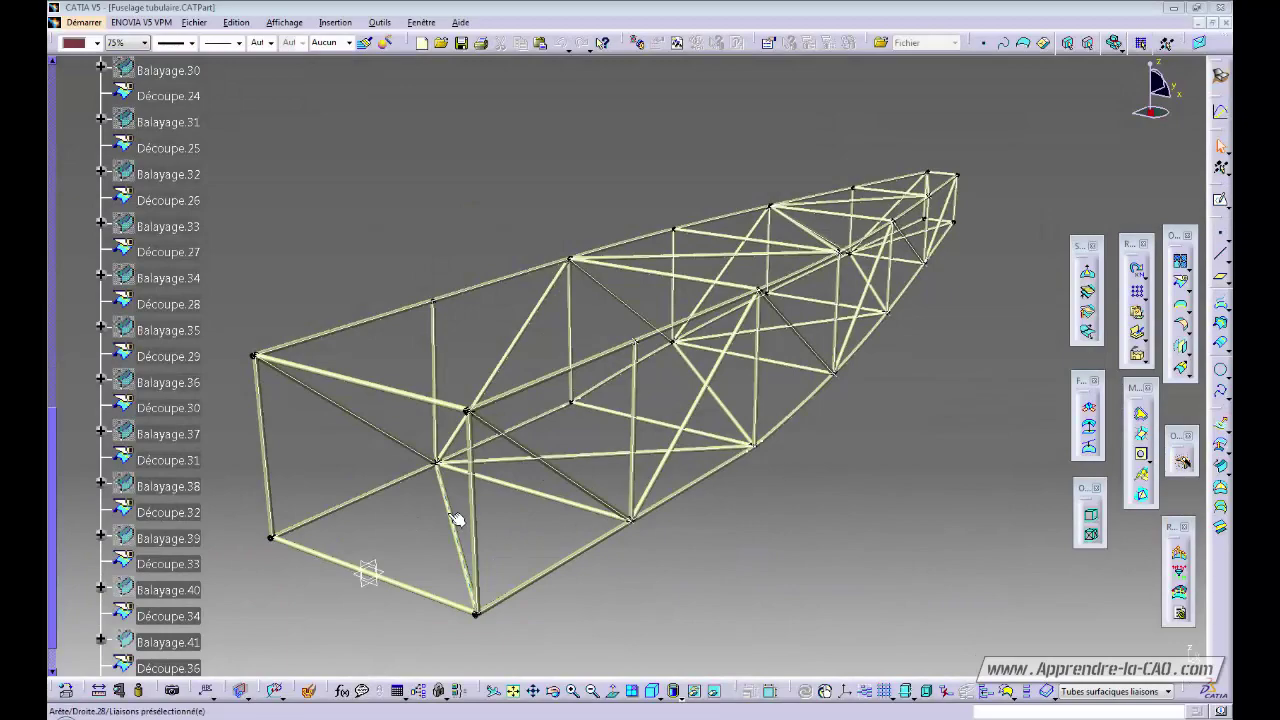
middle_drag(729, 474, 700, 505)
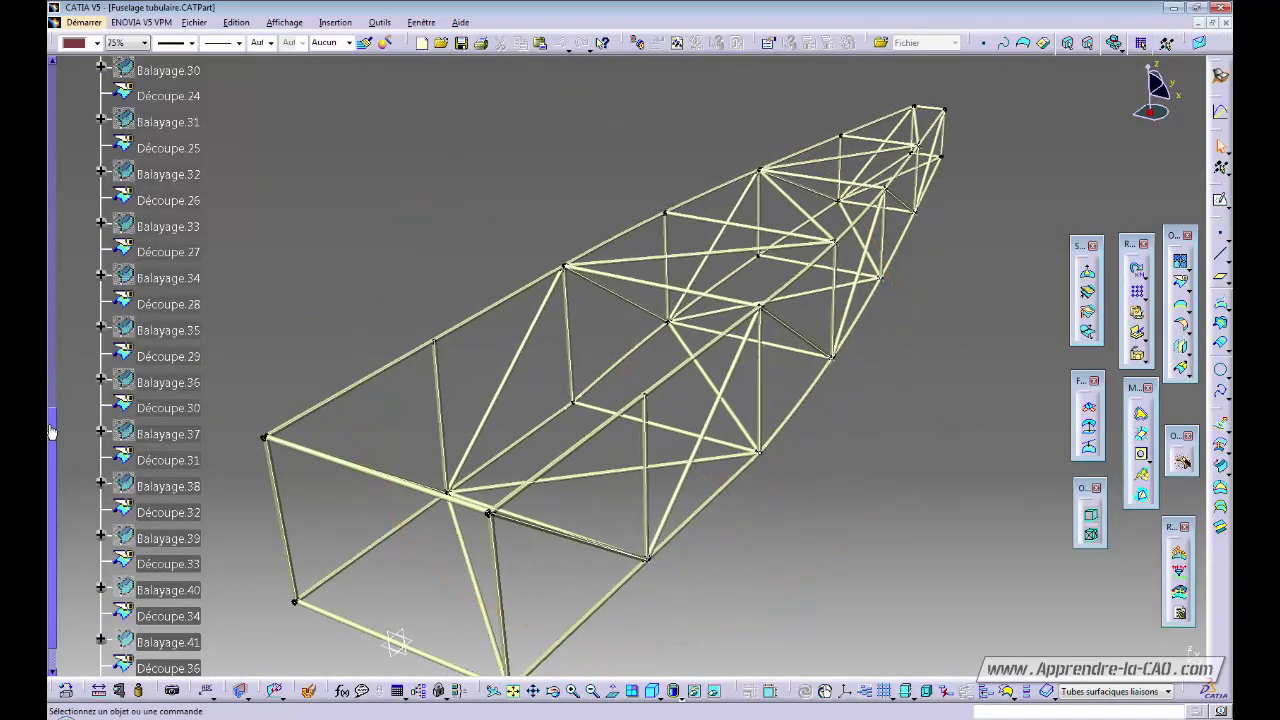
mouse_move(52, 432)
mouse_down()
mouse_move(50, 158)
mouse_move(49, 500)
mouse_up()
middle_drag(541, 456, 526, 415)
drag(50, 443, 51, 76)
click(84, 408)
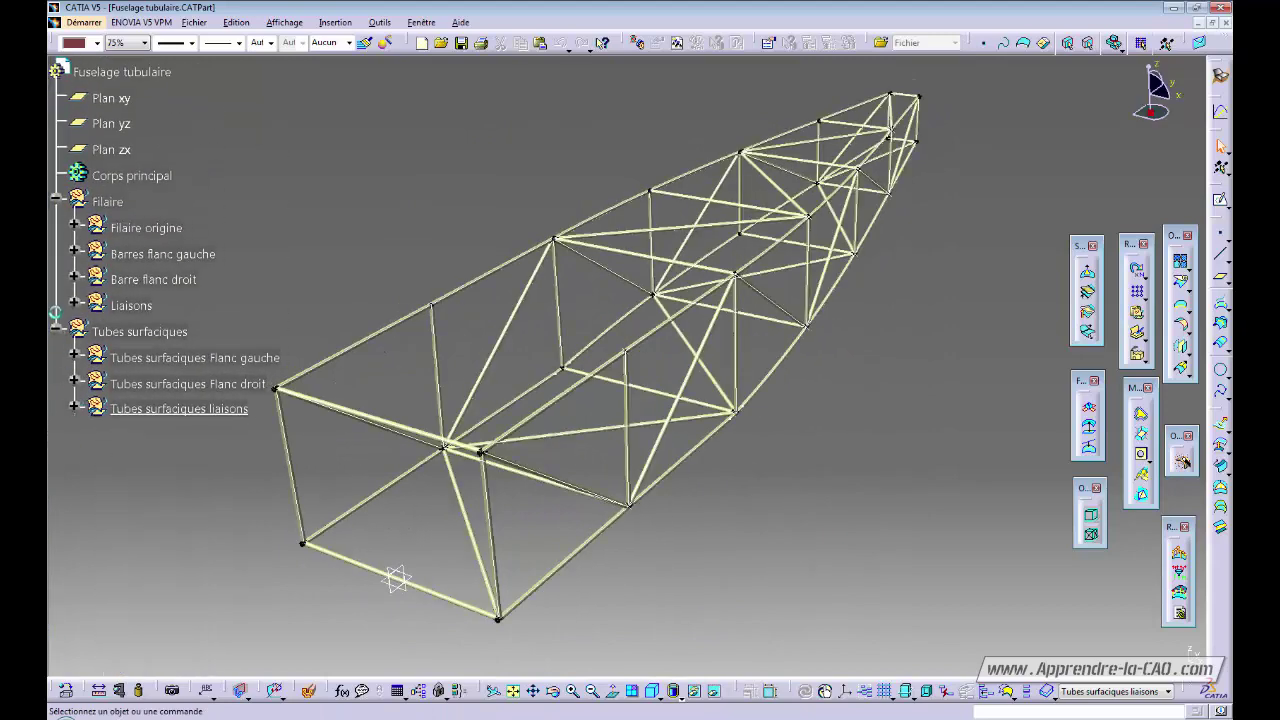
click(110, 203)
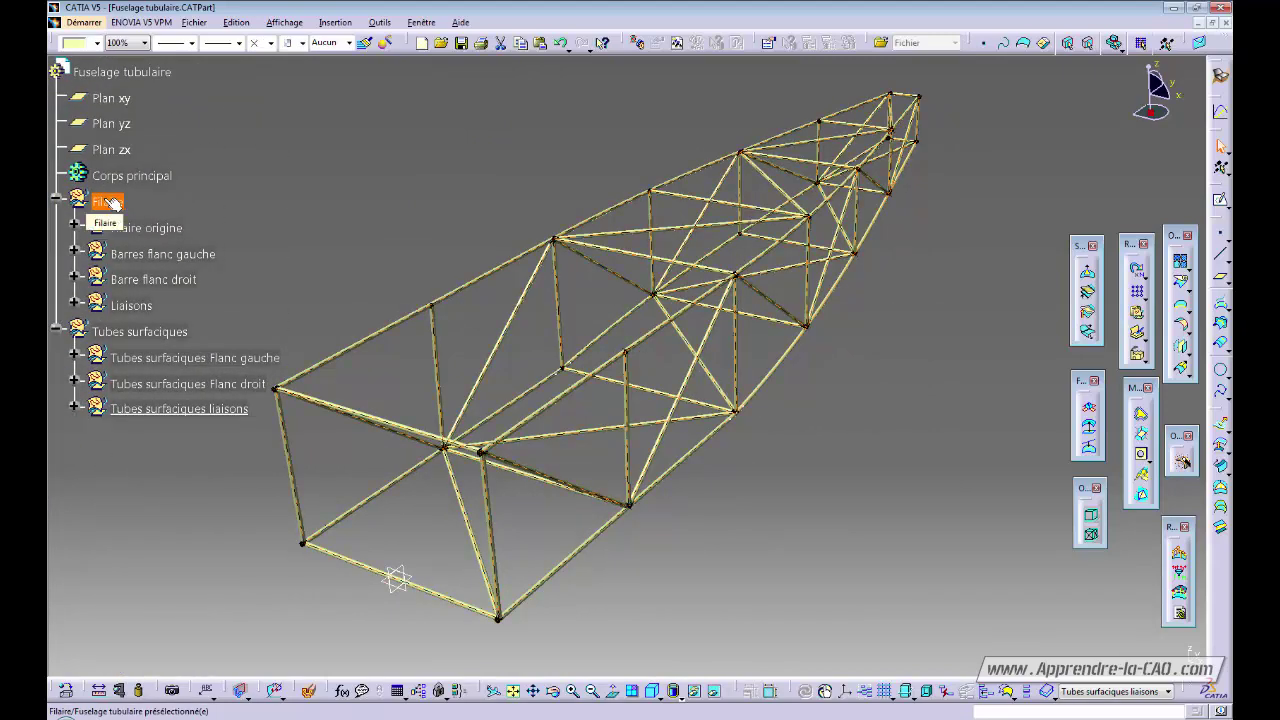
key(space)
Step: Examine the trimmed joints where the connecting tubes meet the flank tubes, at the multi-tube node and the front corners of the fuselage
middle_drag(763, 380, 751, 402)
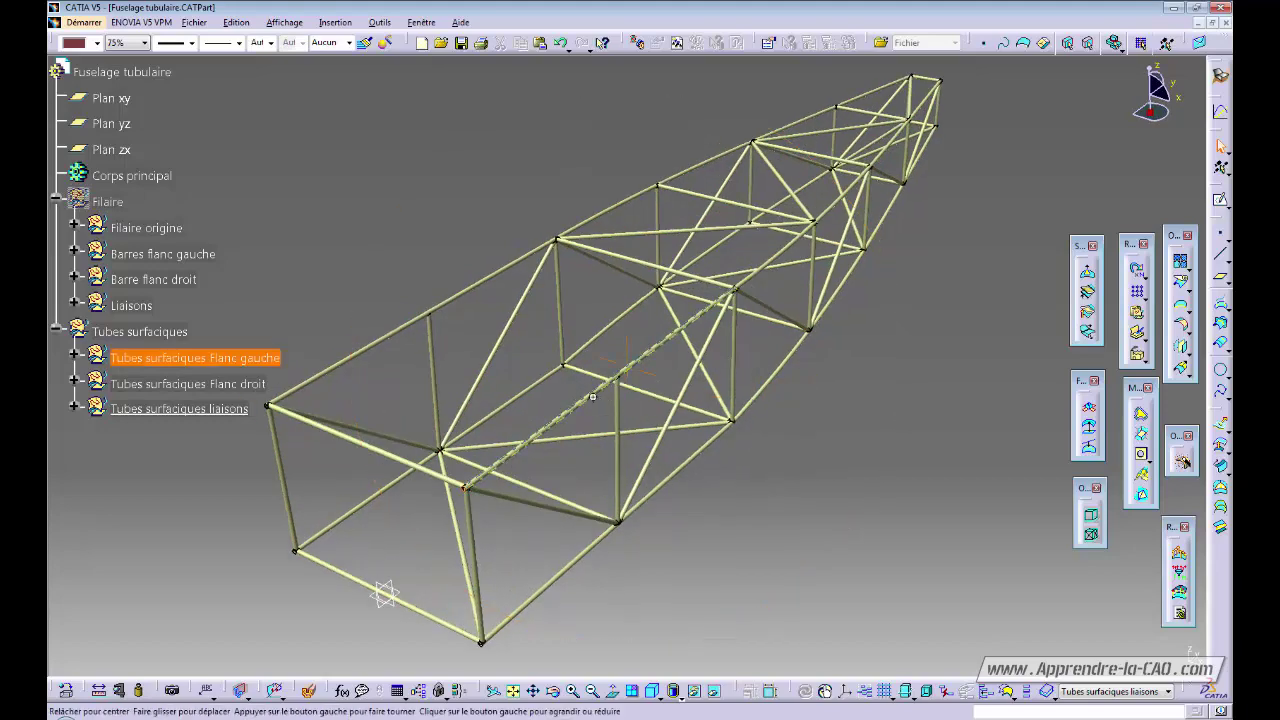
middle_drag(600, 376, 557, 400)
middle_drag(472, 534, 583, 461)
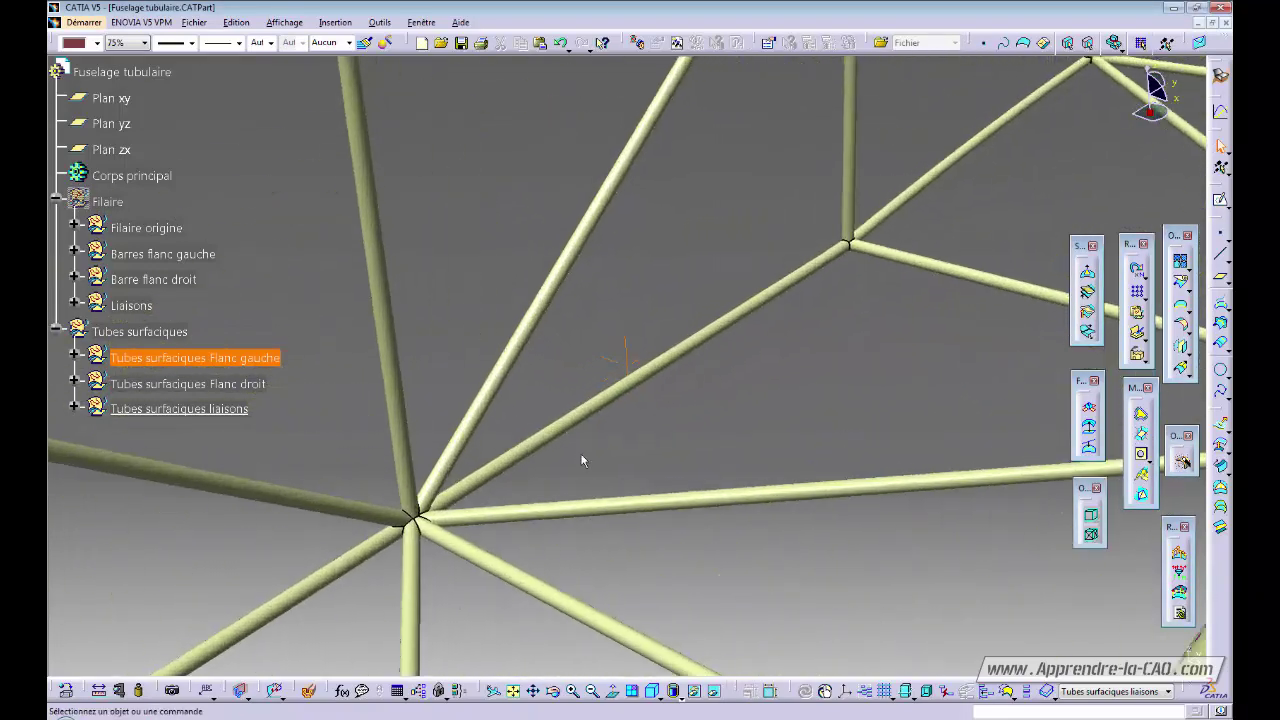
middle_click(411, 521)
middle_drag(606, 563, 668, 357)
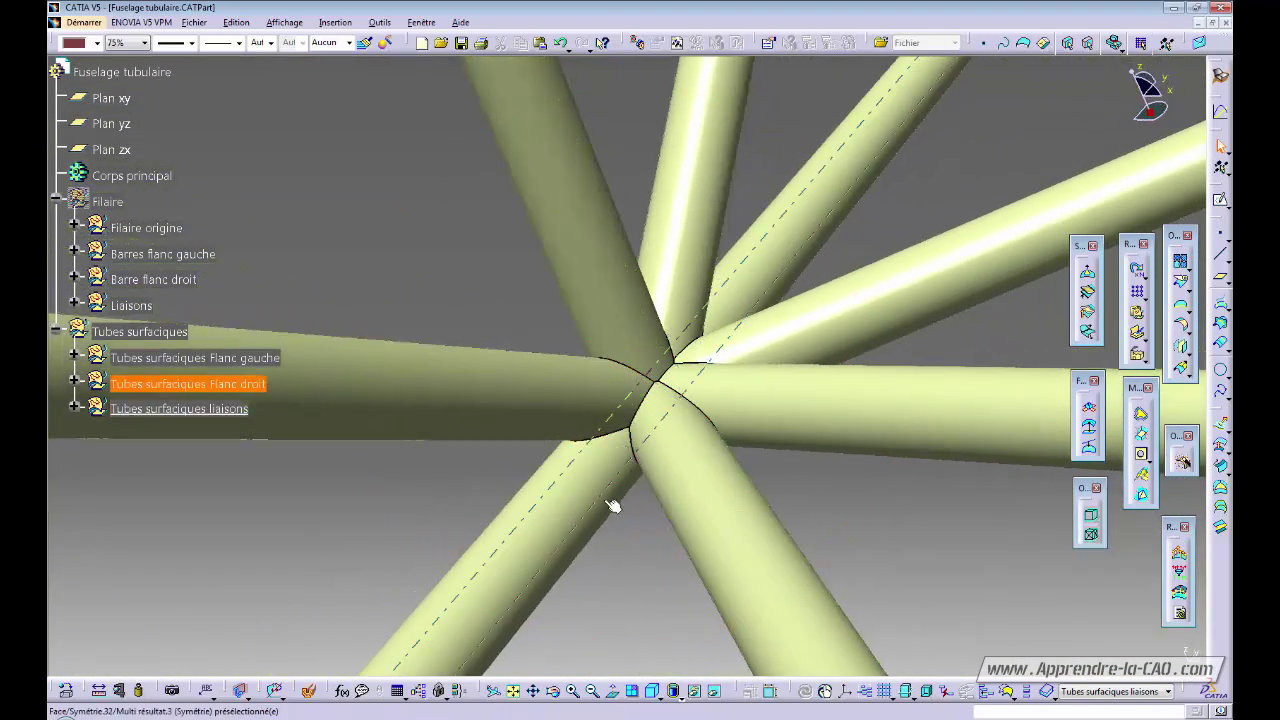
middle_drag(613, 506, 463, 449)
middle_drag(571, 529, 731, 443)
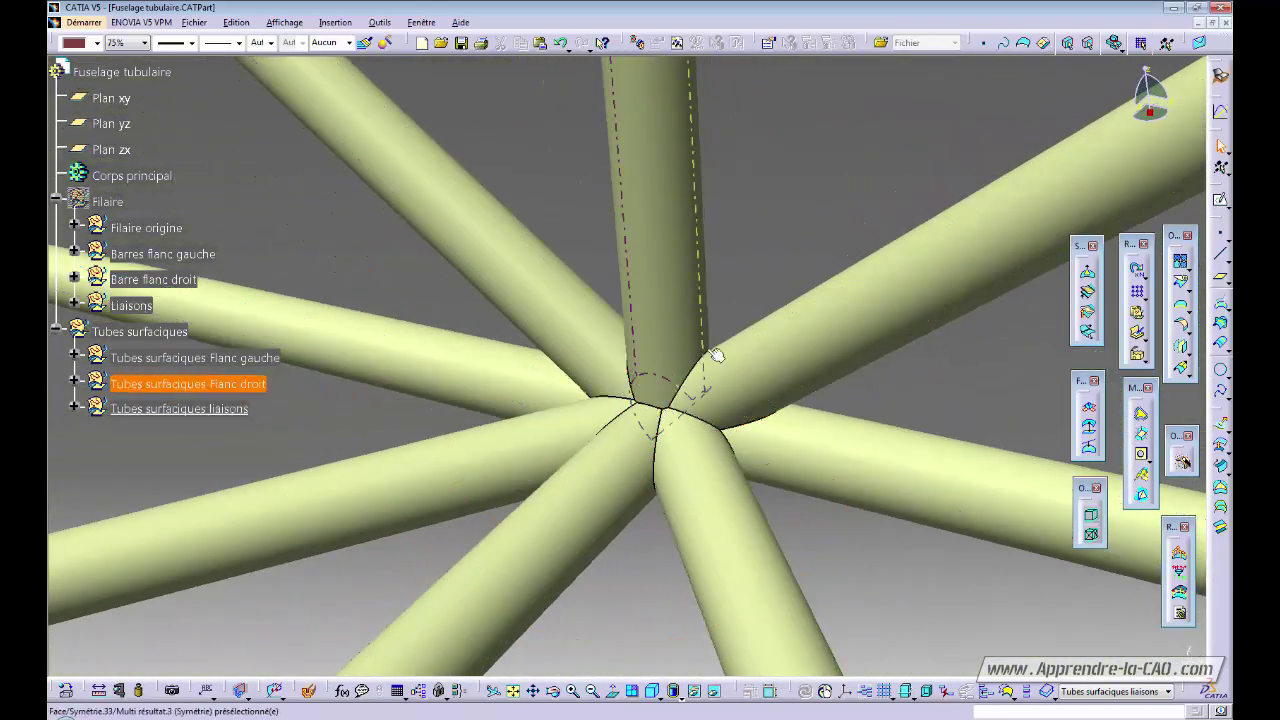
middle_drag(608, 545, 457, 436)
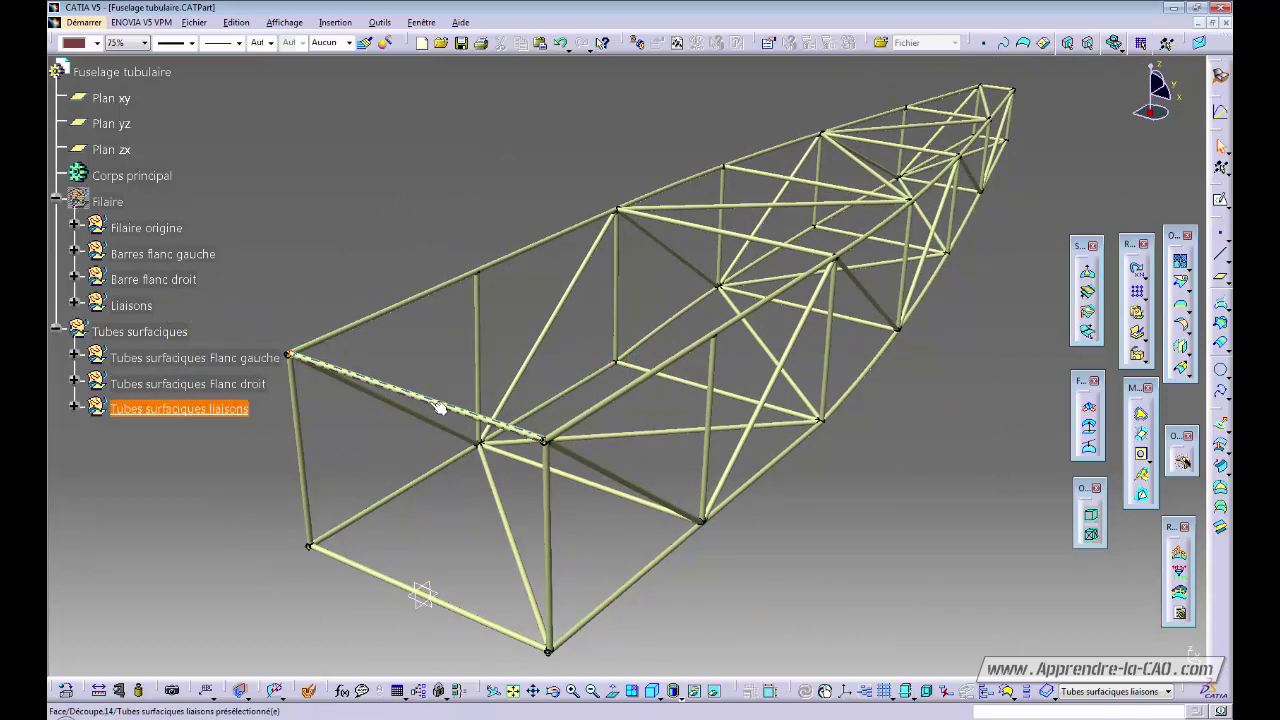
middle_drag(420, 517, 423, 522)
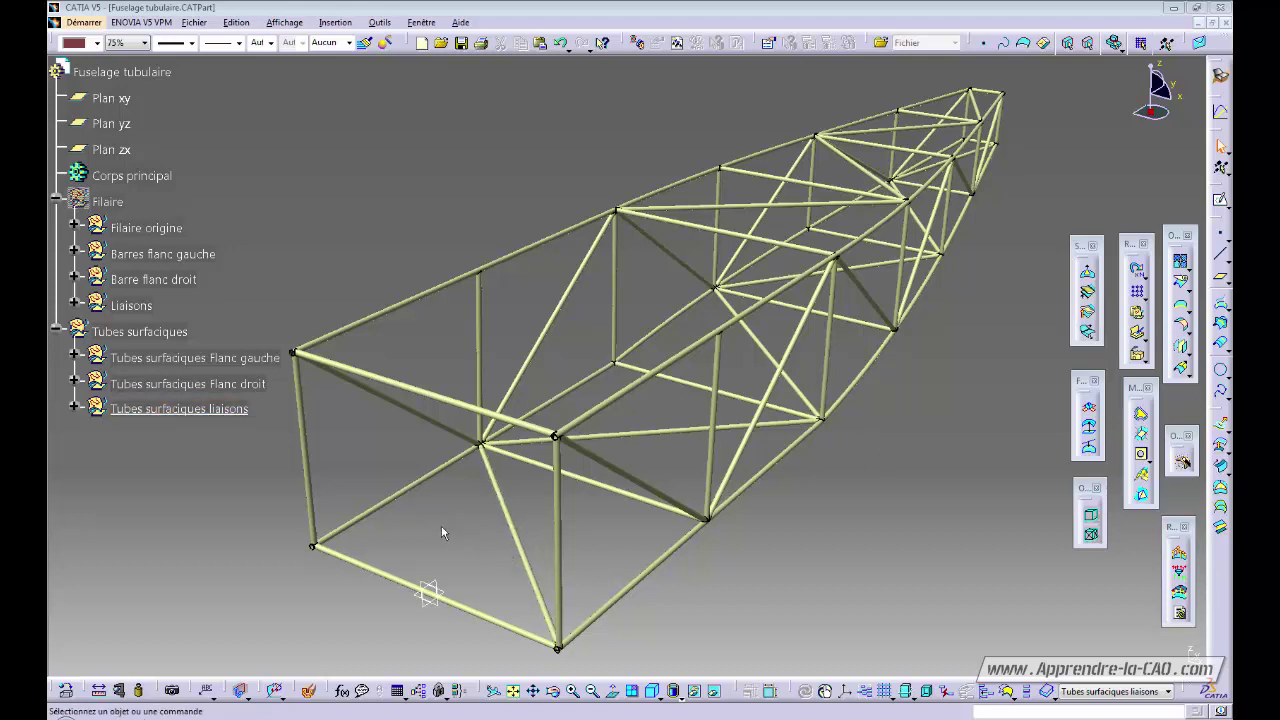
middle_drag(441, 525, 476, 356)
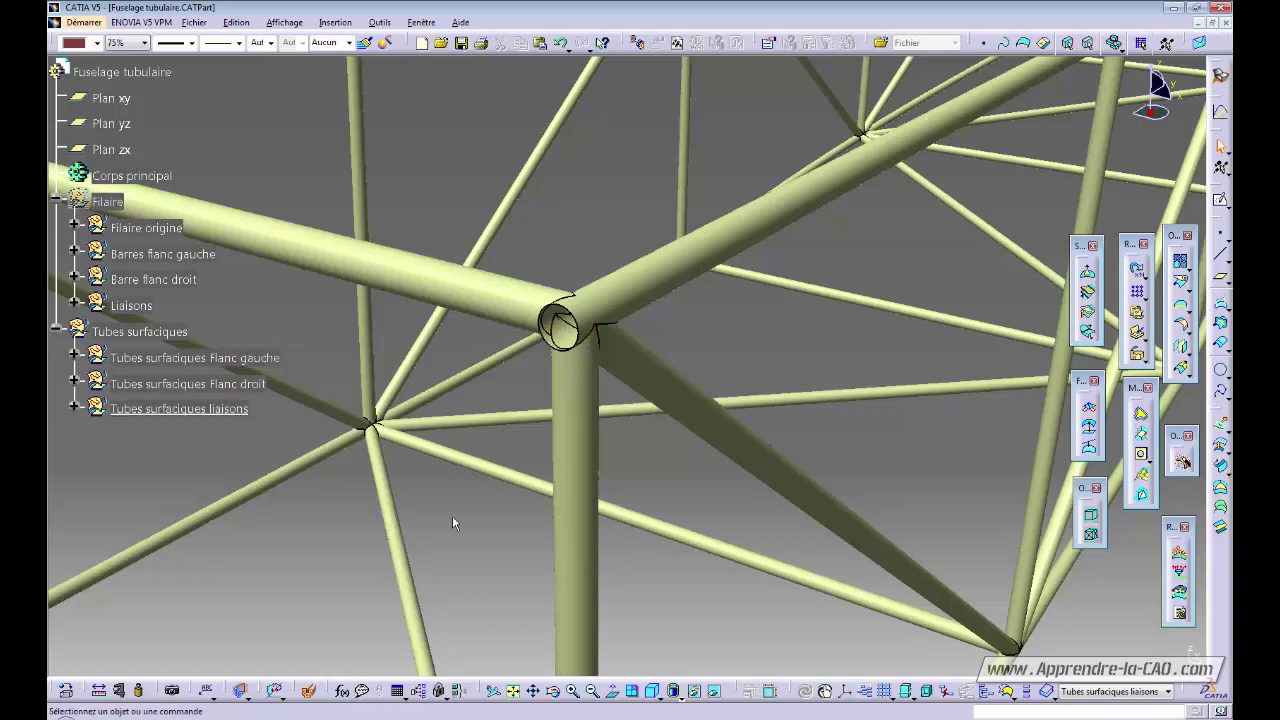
middle_drag(474, 538, 543, 475)
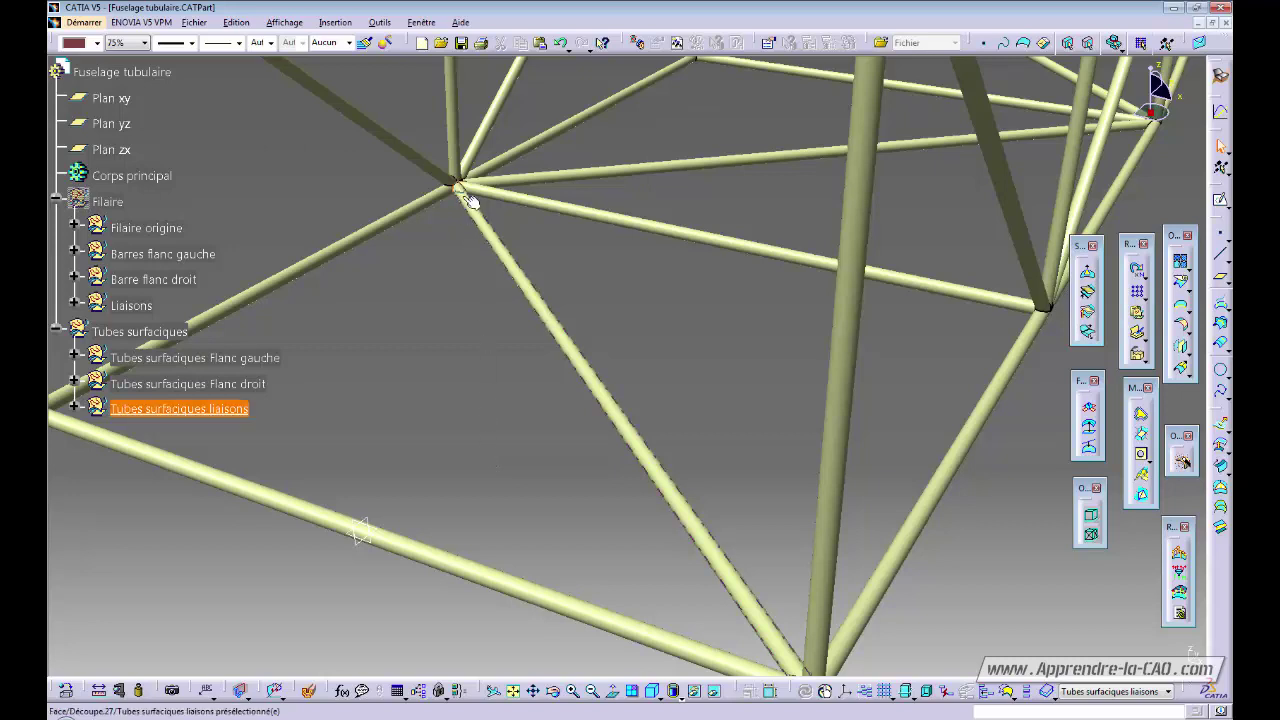
middle_drag(655, 461, 614, 460)
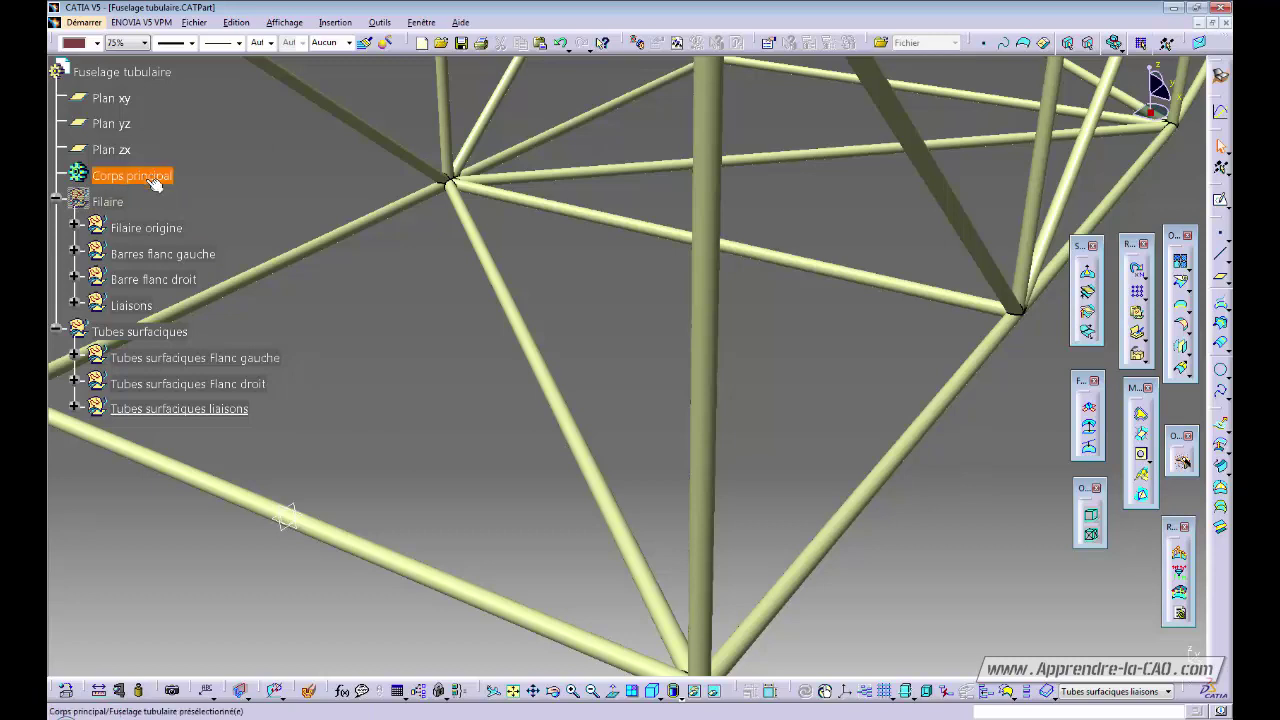
Step: Make Corps principal the work object and switch to the Part Design workbench
right_click(122, 177)
click(203, 273)
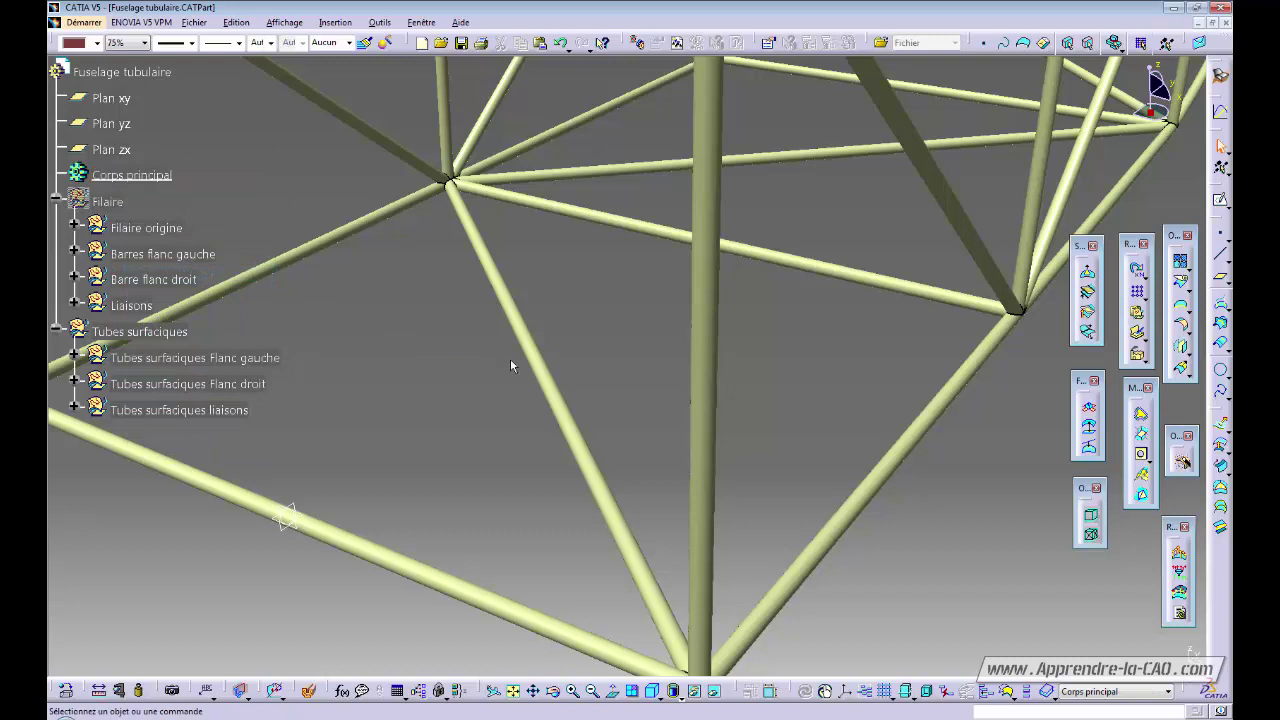
click(1217, 78)
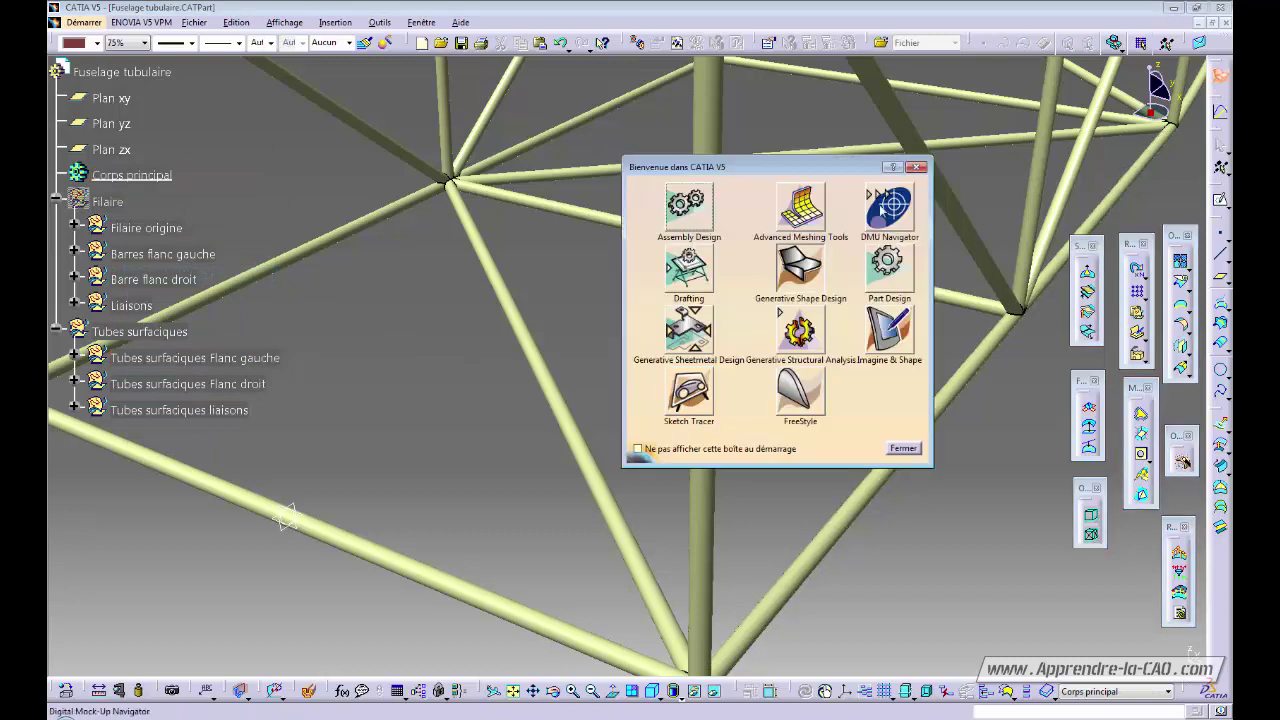
click(889, 265)
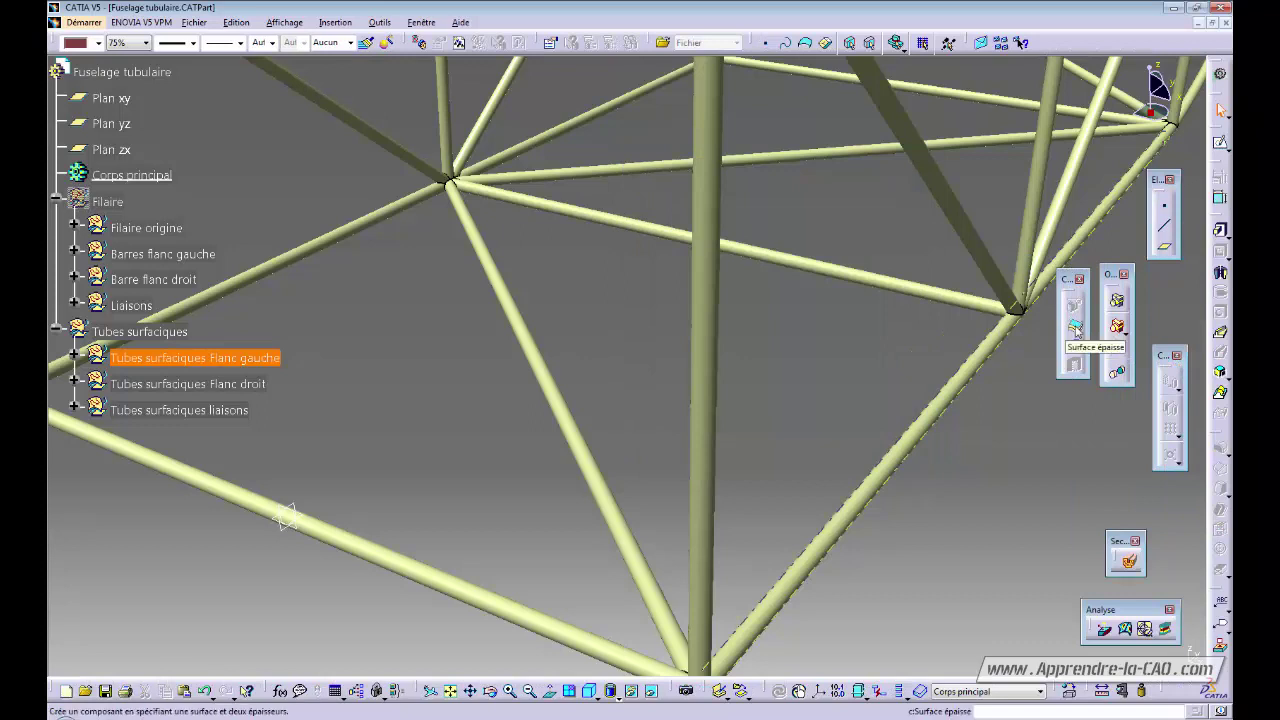
Step: Create a thick surface on the diagonal connecting tube Découpe.27 with a first thickness of 1 mm and a second thickness of 0 mm
click(1074, 328)
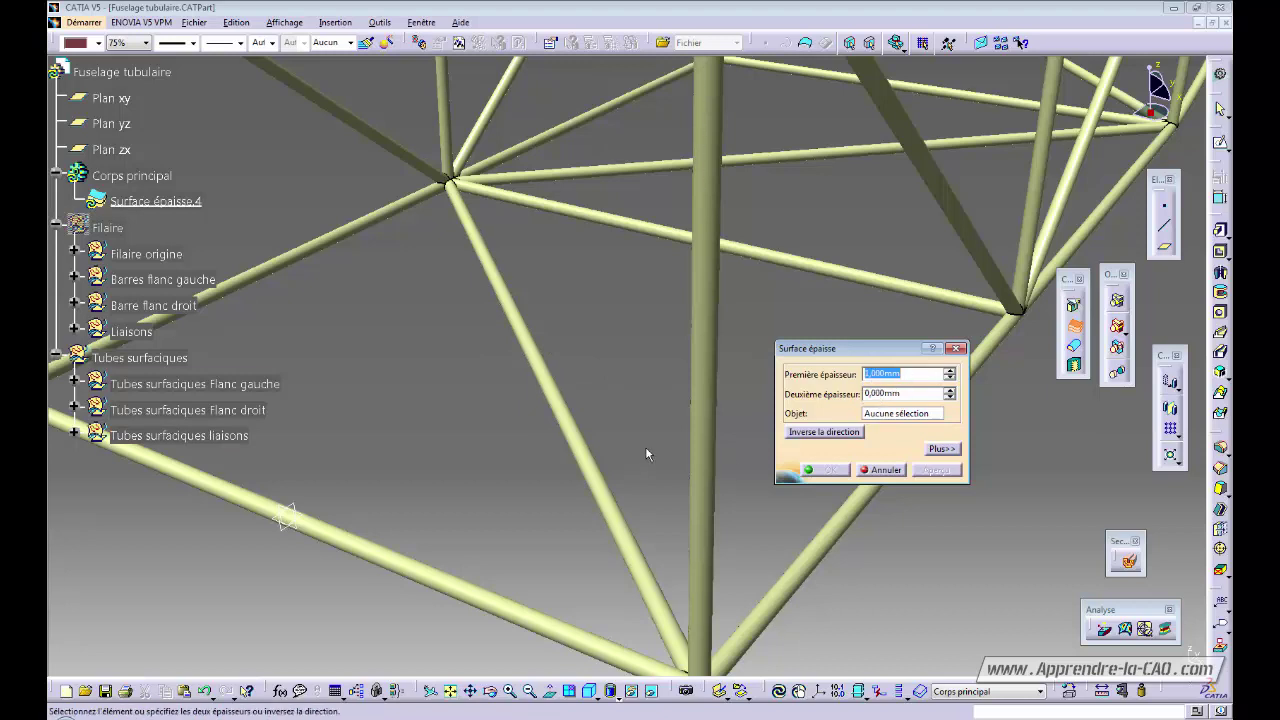
click(550, 380)
middle_drag(607, 407, 557, 296)
middle_drag(571, 394, 751, 509)
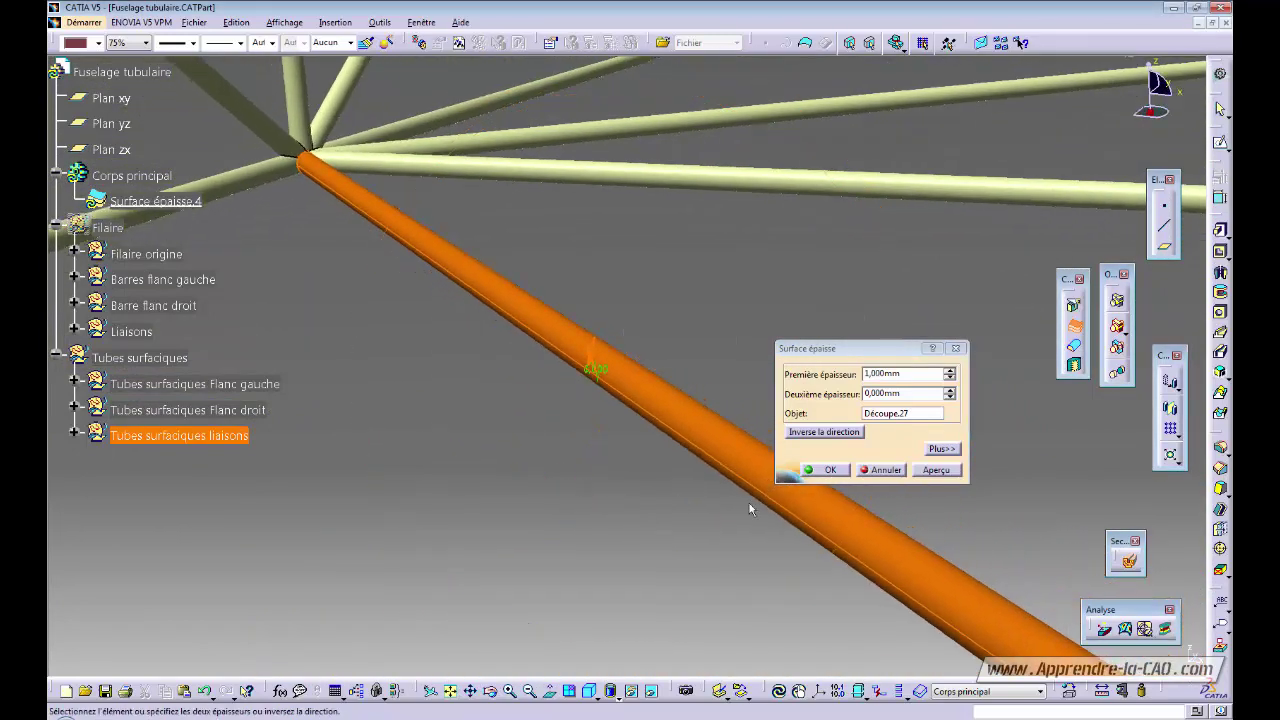
click(826, 470)
middle_drag(552, 434, 791, 526)
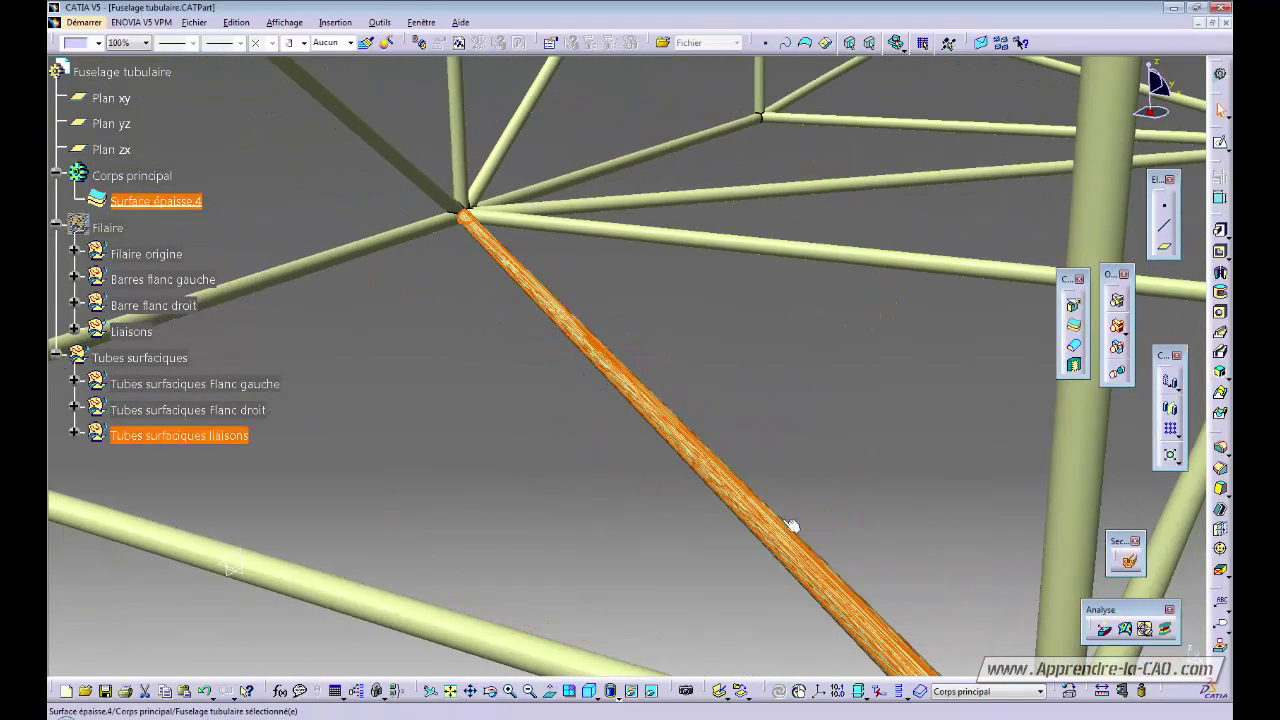
middle_drag(751, 438, 780, 541)
click(652, 520)
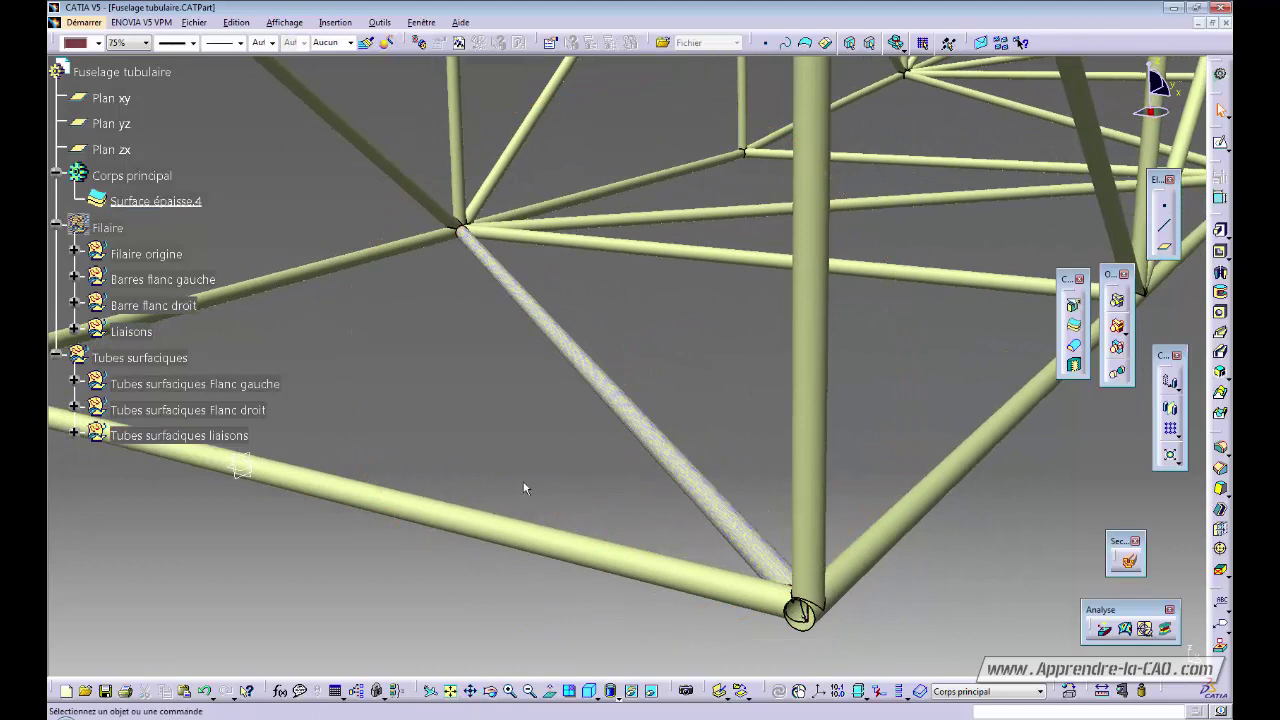
Step: Hide the Tubes surfaciques set and inspect both cut ends of the thickened solid tube
click(160, 362)
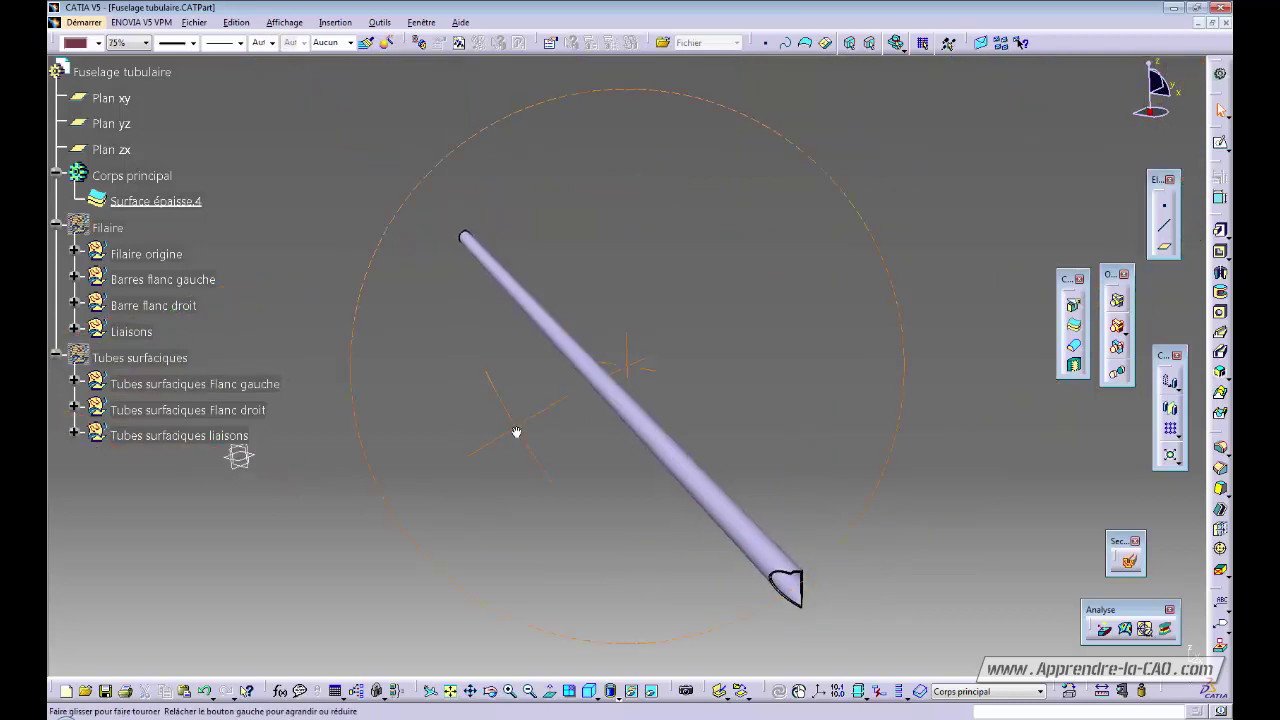
middle_drag(806, 580, 469, 477)
middle_drag(583, 481, 400, 266)
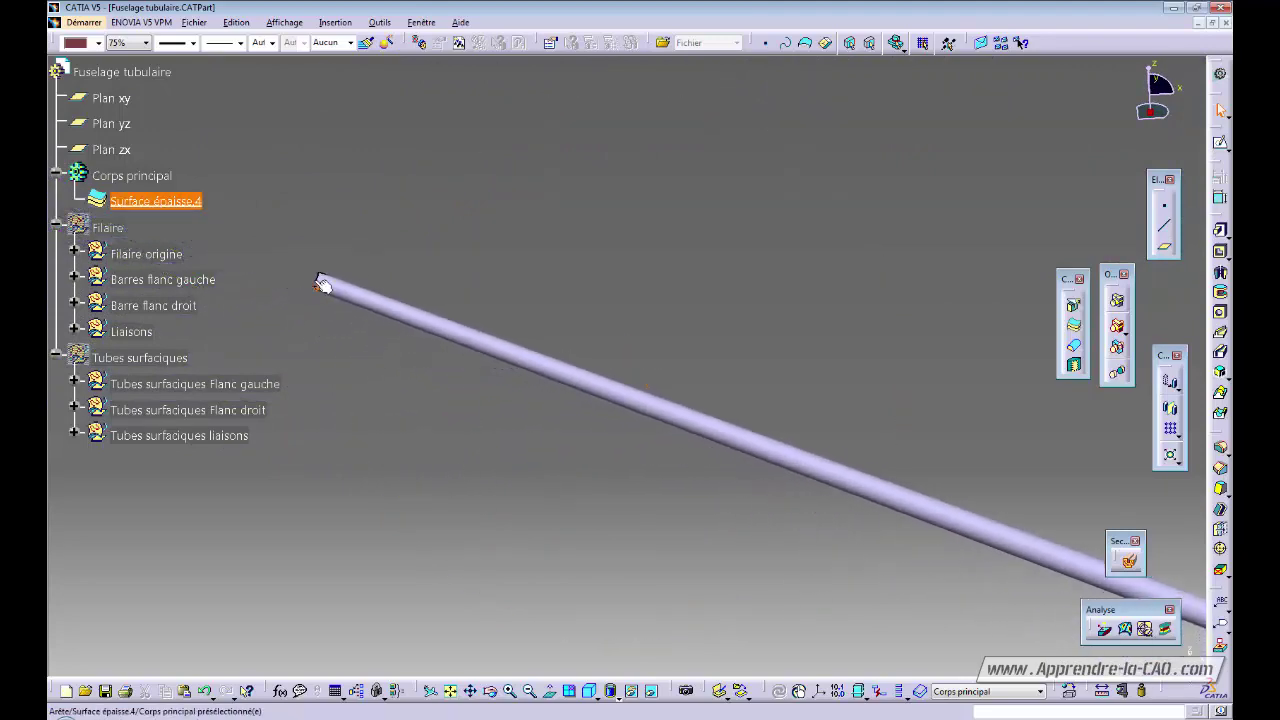
middle_drag(320, 283, 858, 498)
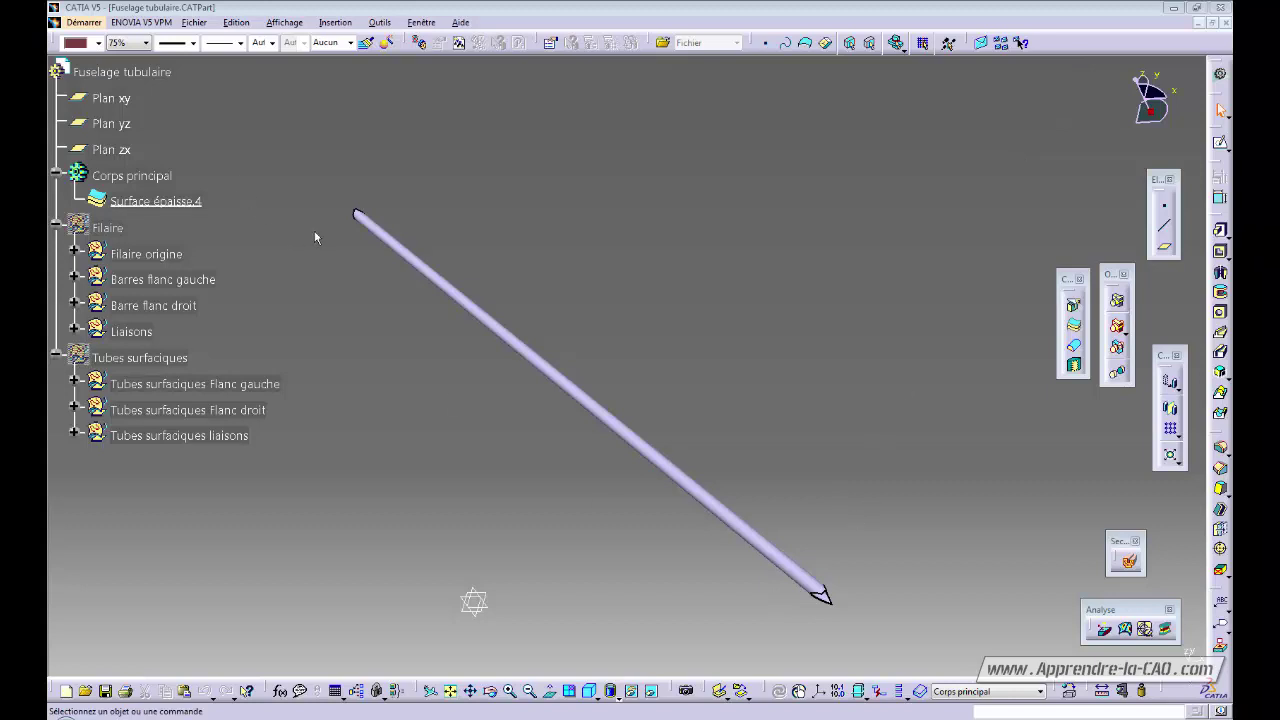
Step: Insert a new part body for the next tube, separate from Corps principal
click(335, 22)
click(232, 73)
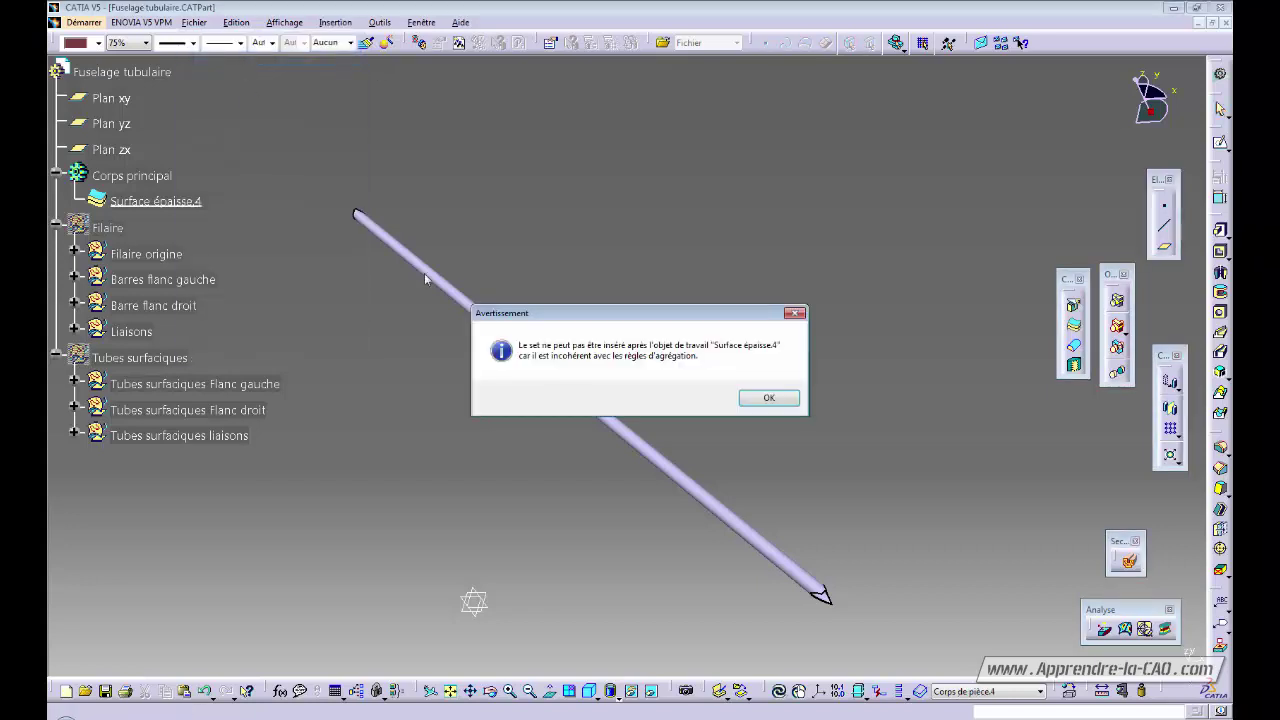
click(752, 399)
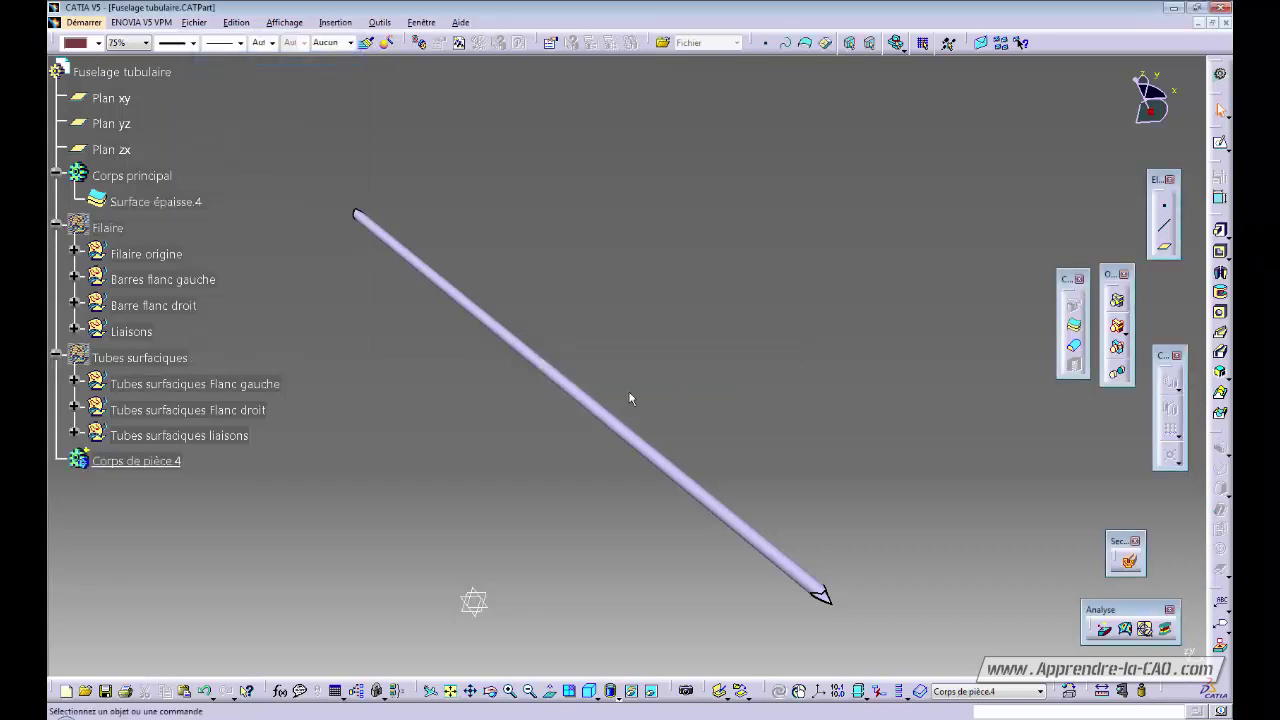
click(153, 186)
click(181, 595)
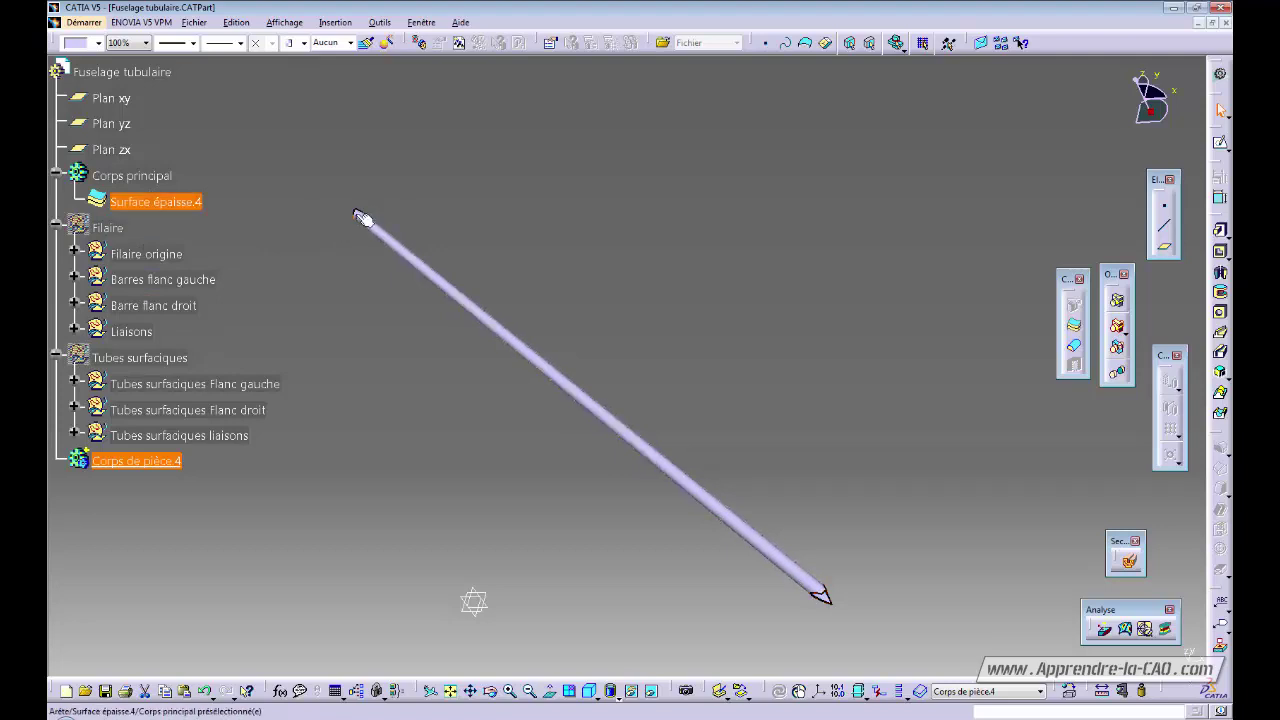
click(828, 596)
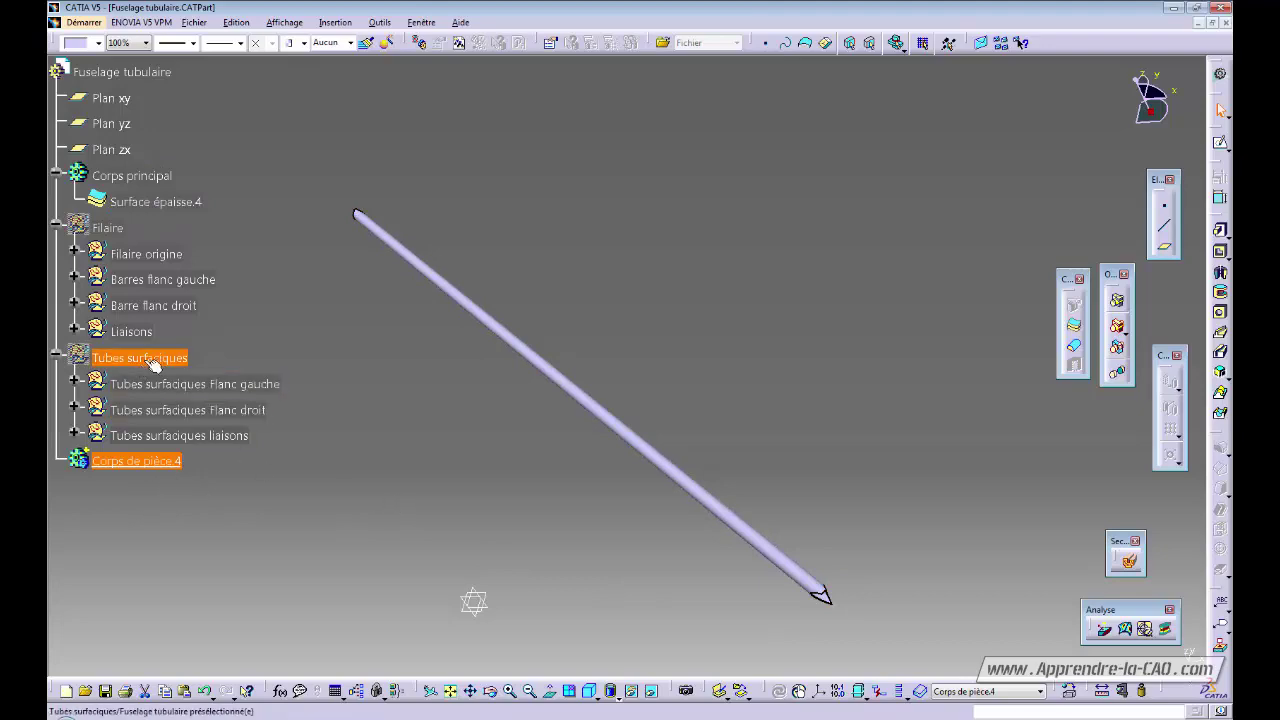
Step: Show the Tubes surfaciques set again
click(155, 360)
key(space)
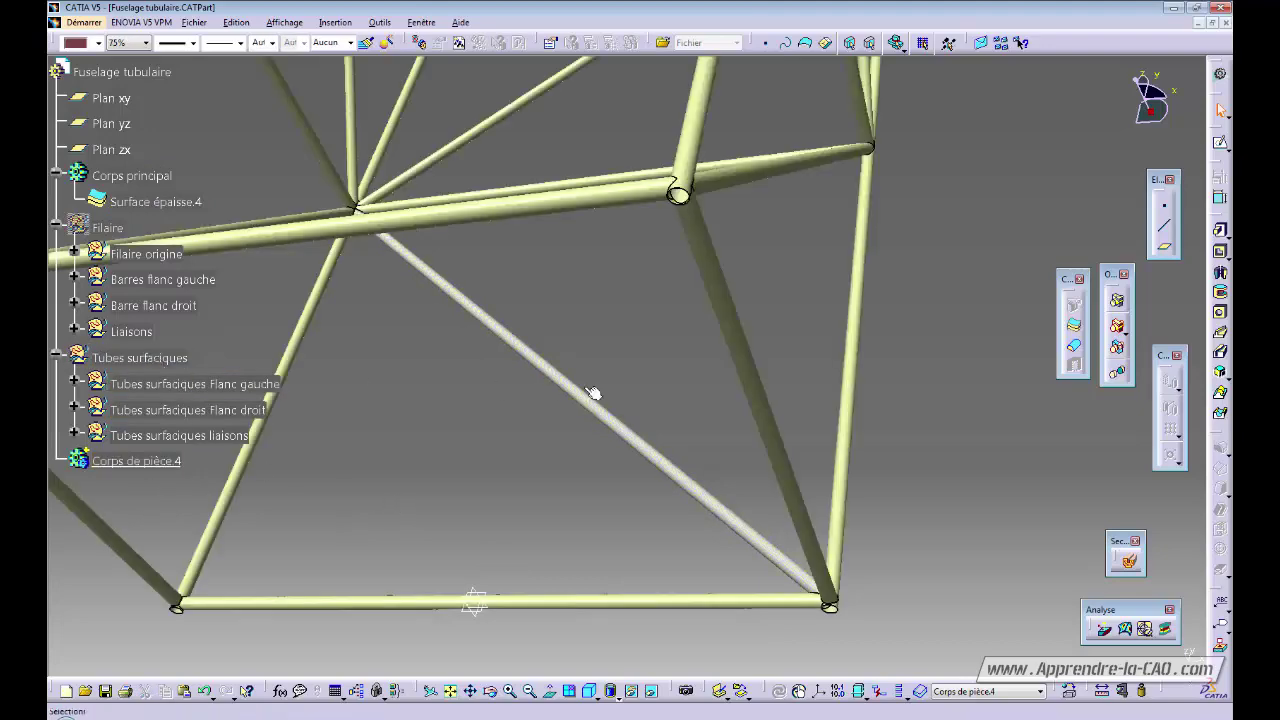
middle_drag(560, 370, 611, 321)
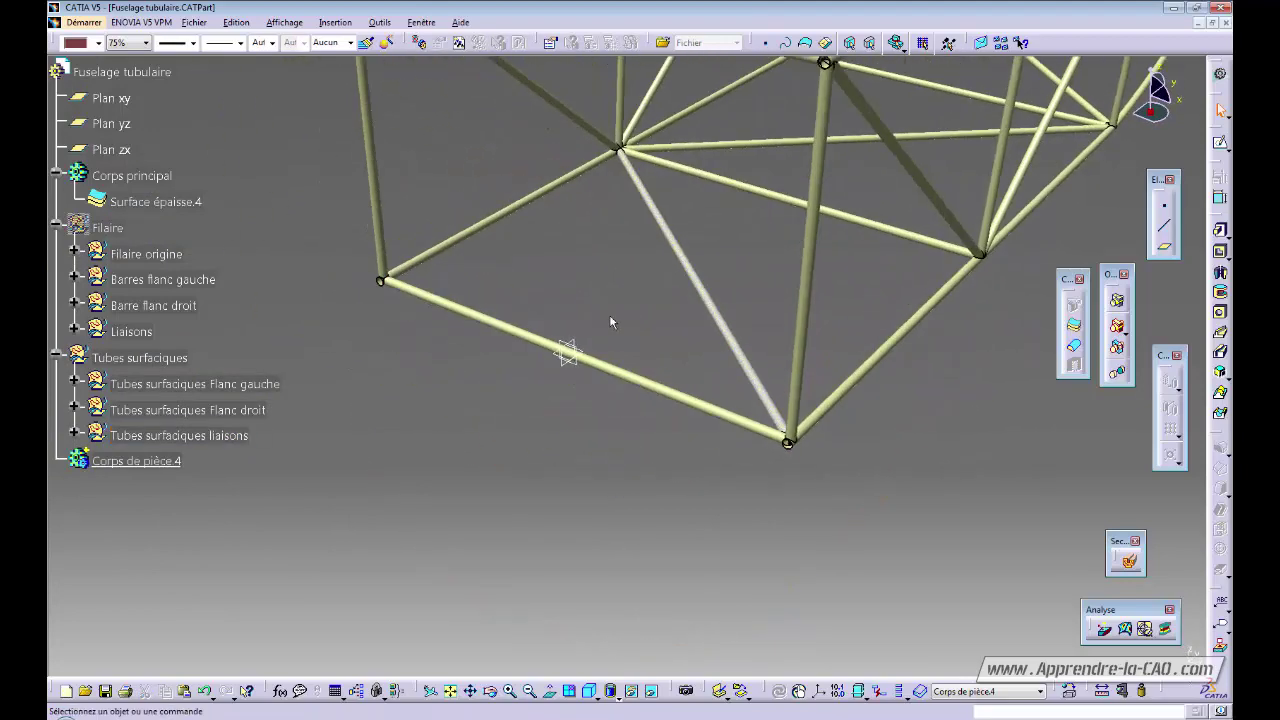
Step: Create a thick surface on the front lower cross tube Découpe.15 with thicknesses 1 mm and 0 mm, reversing the thickening direction
click(521, 341)
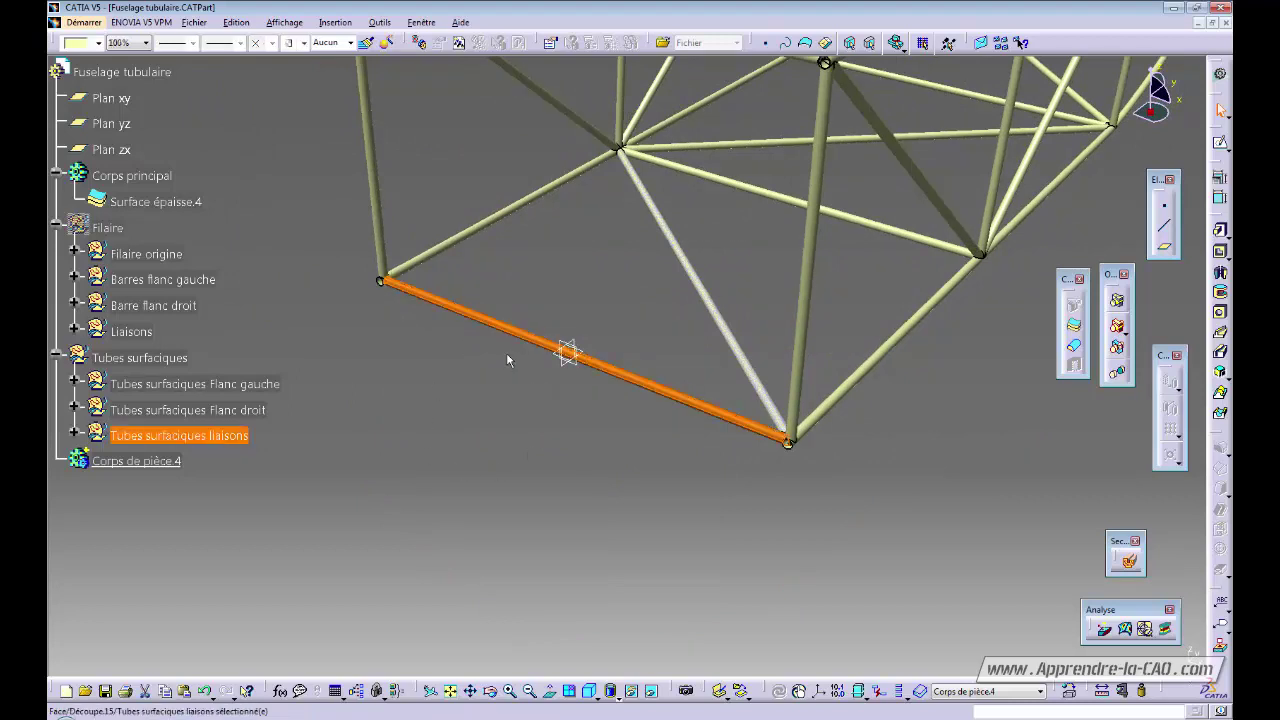
click(1073, 325)
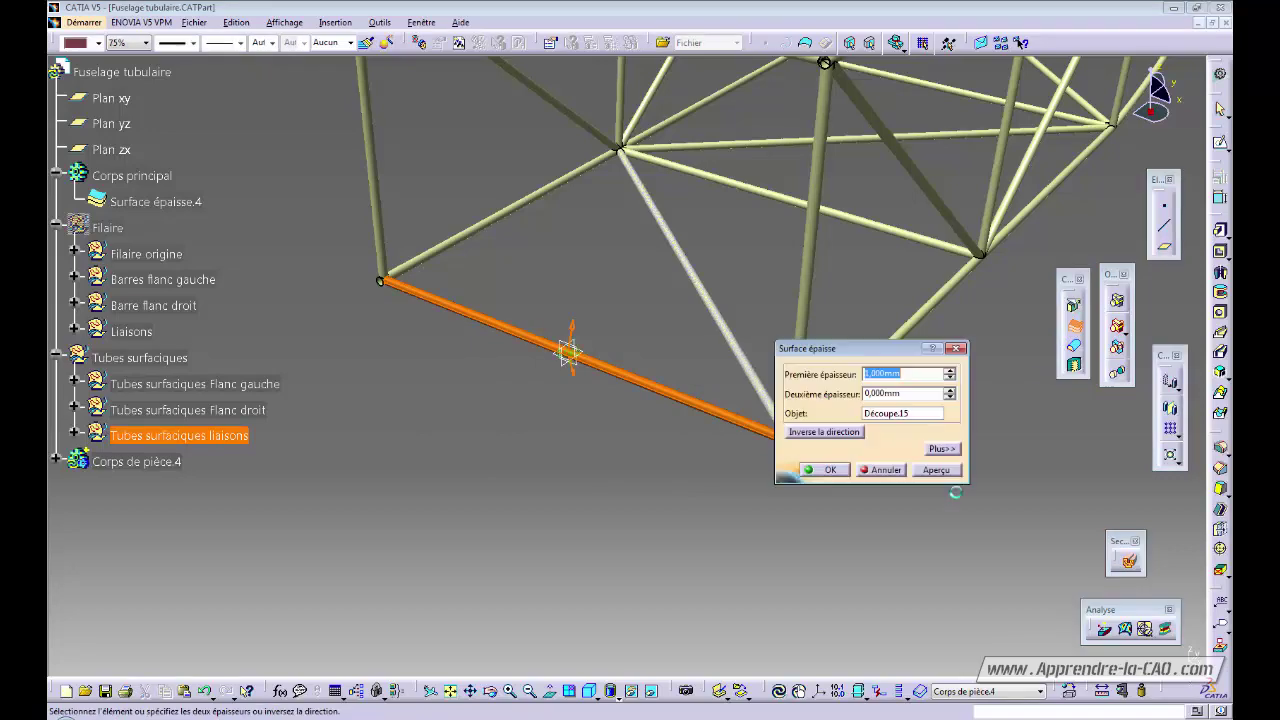
ctrl+middle_drag(595, 462, 654, 426)
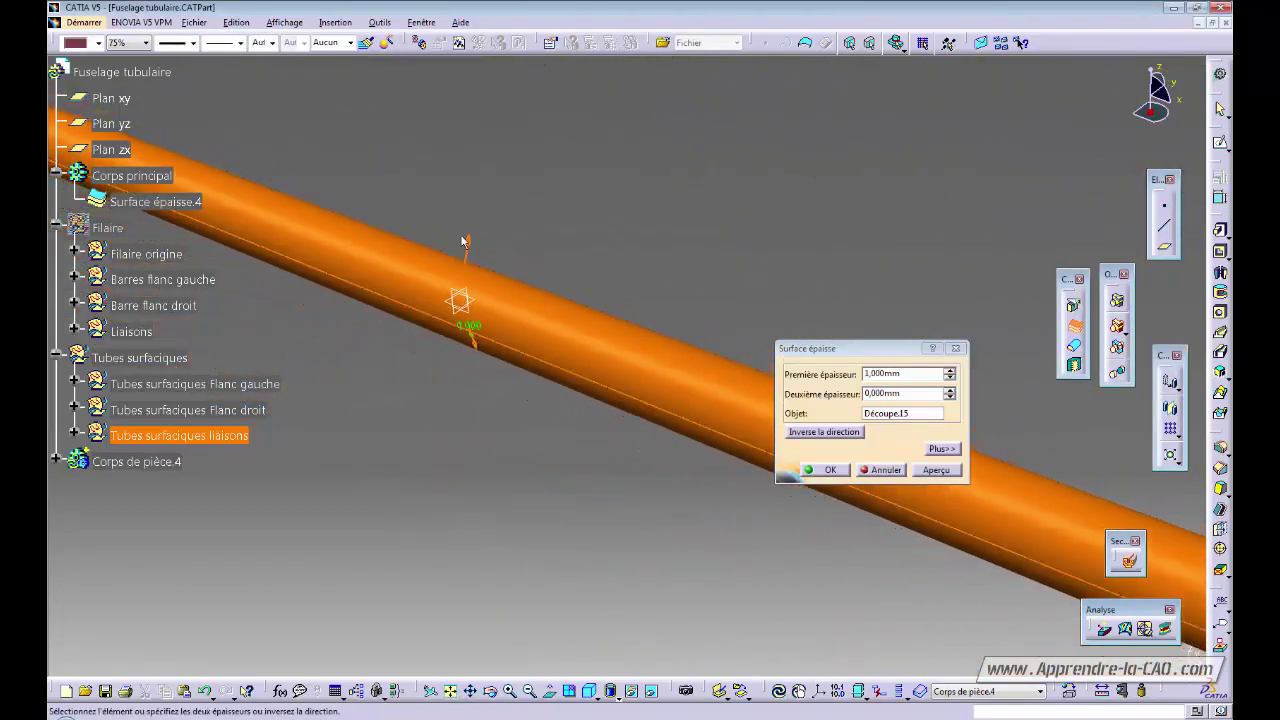
click(468, 245)
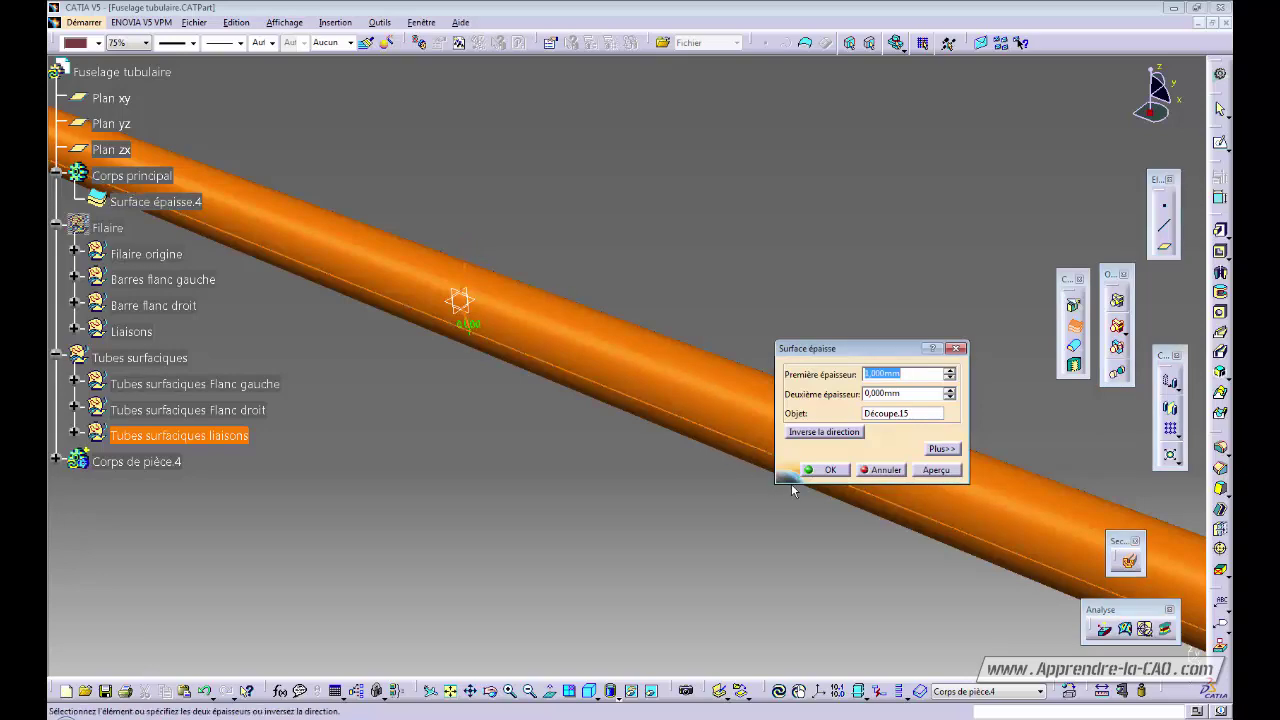
ctrl+middle_drag(534, 323, 540, 378)
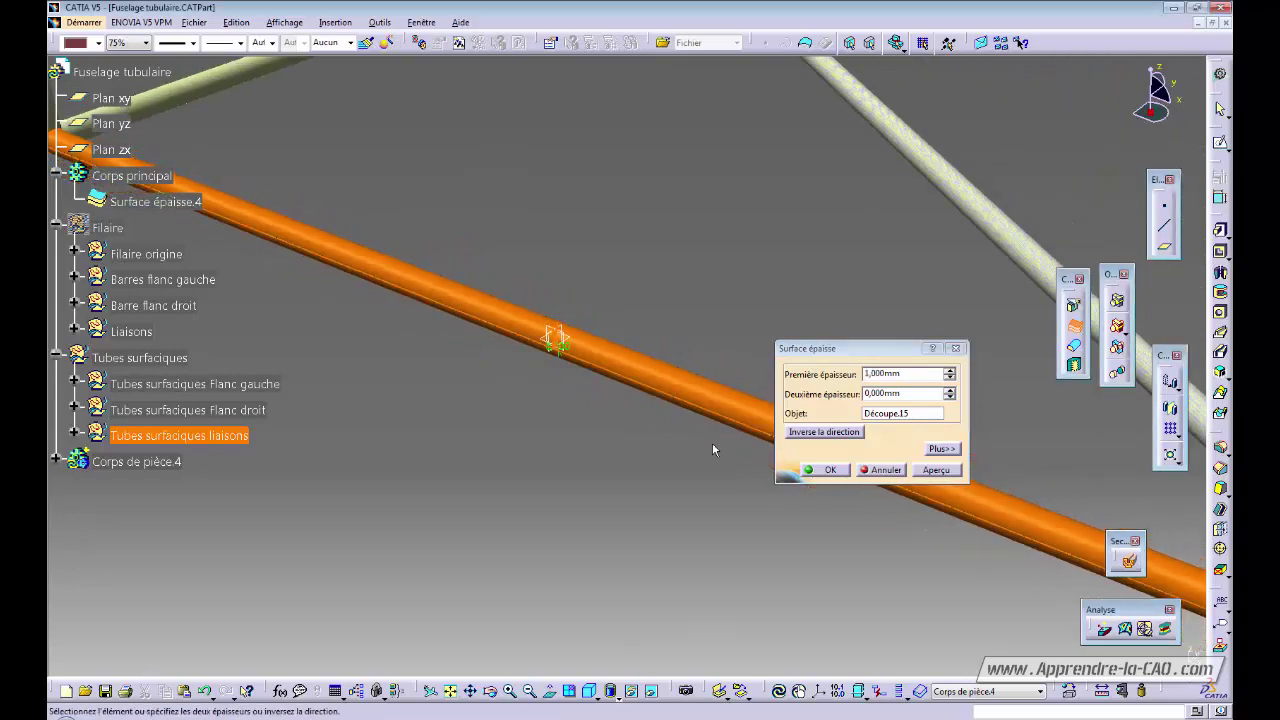
click(828, 470)
Step: Hide the Tubes surfaciques set and inspect the cut ends where the two solid tubes meet
ctrl+middle_drag(634, 314, 601, 466)
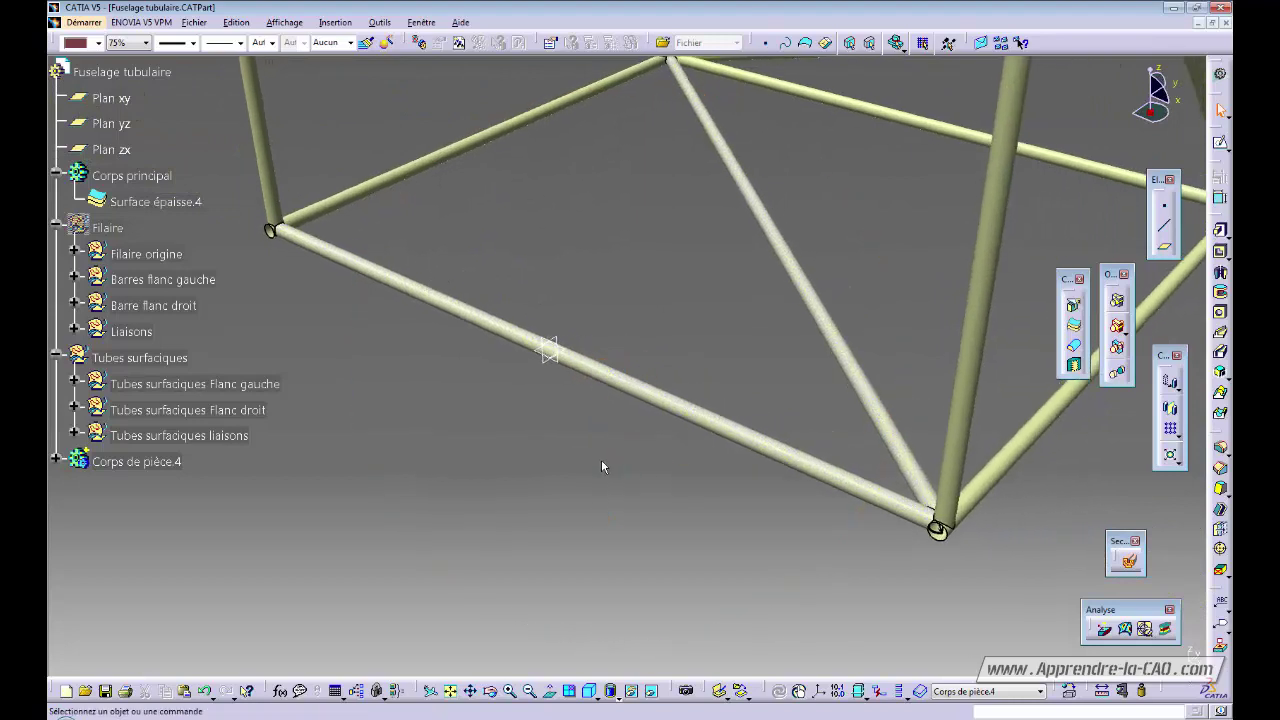
click(166, 362)
key(space)
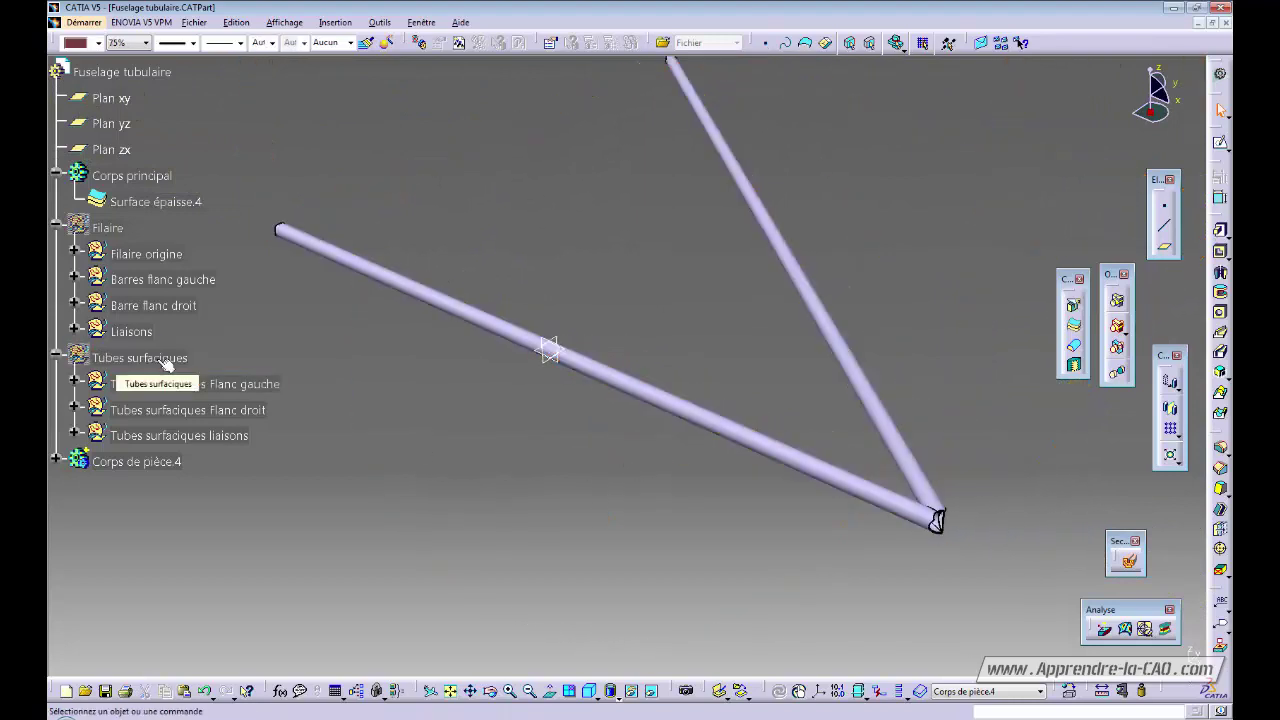
middle_click(944, 519)
middle_drag(676, 512, 612, 320)
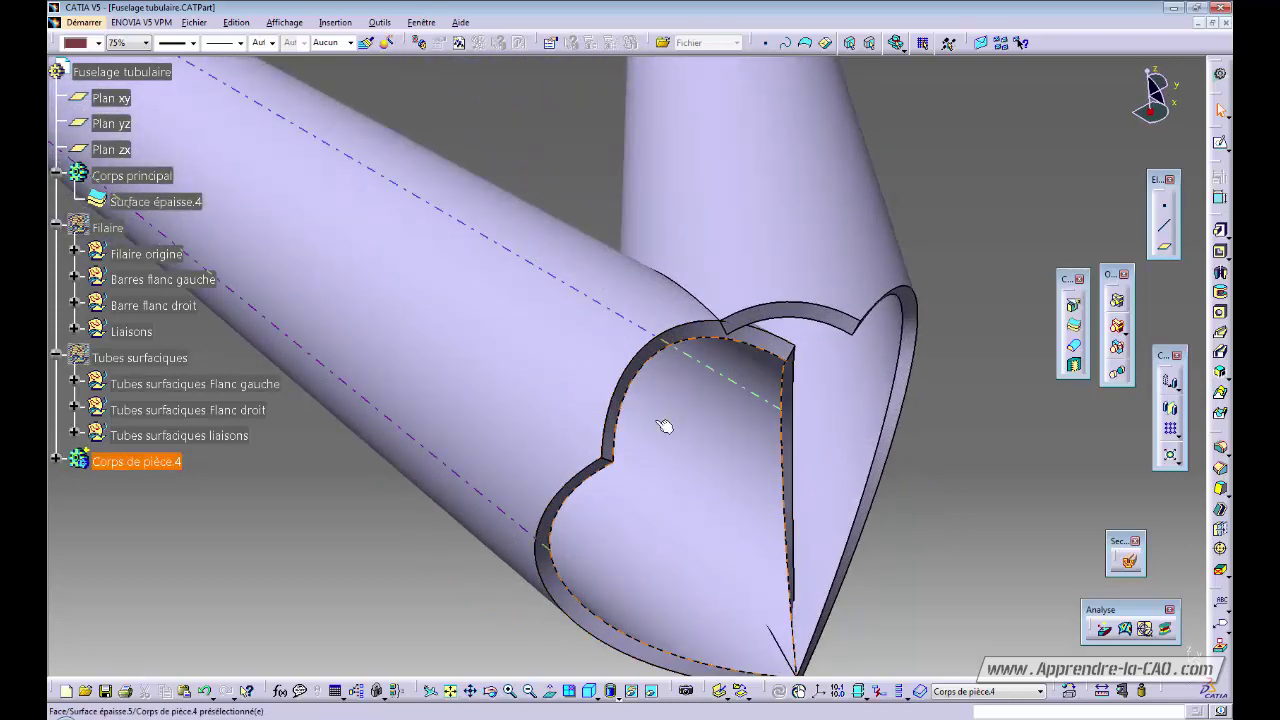
middle_drag(664, 426, 636, 524)
middle_drag(587, 389, 675, 588)
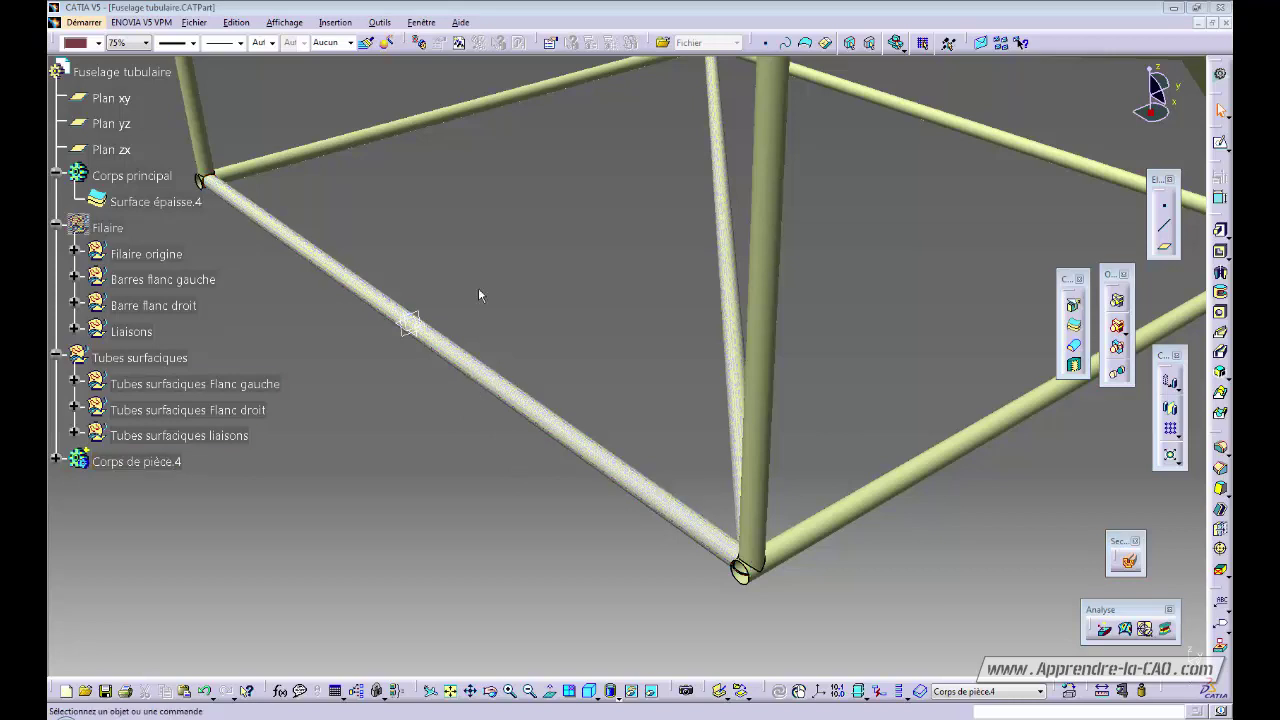
Step: Insert a new part body and thicken the upright corner tube Découpe.2 in it by 1 mm, with a second thickness of 0 mm
click(335, 22)
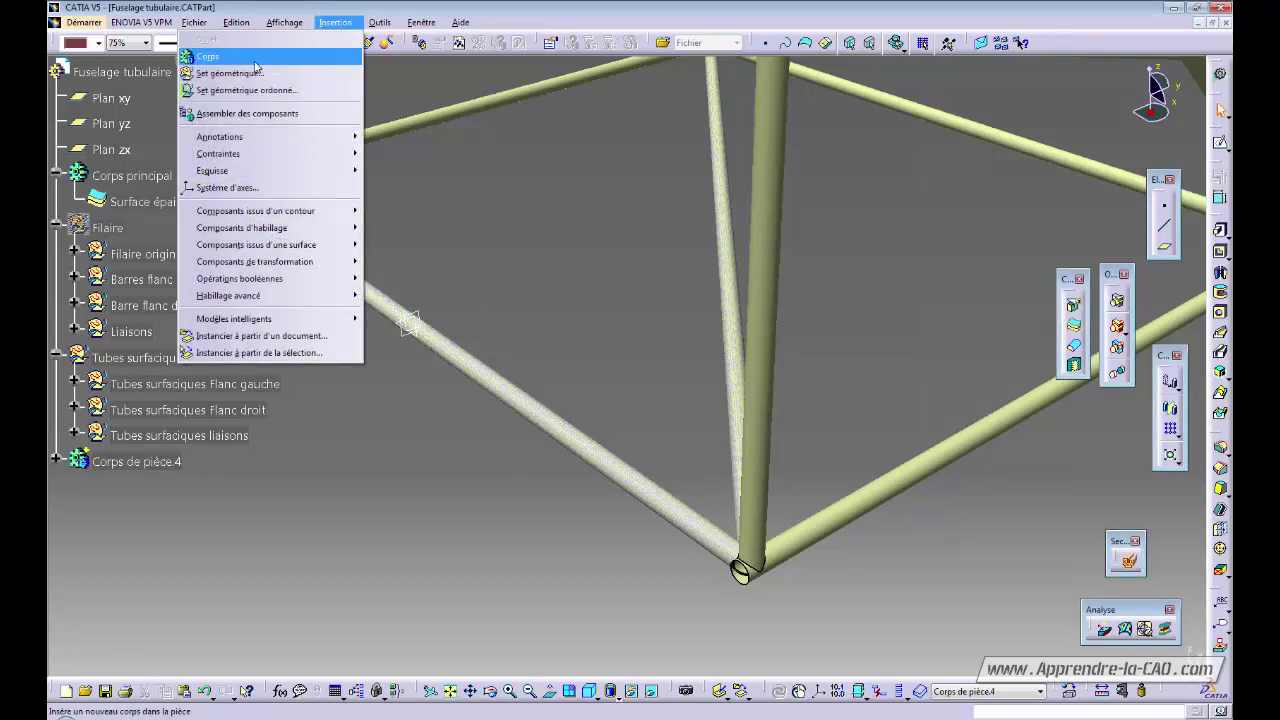
click(212, 55)
click(766, 398)
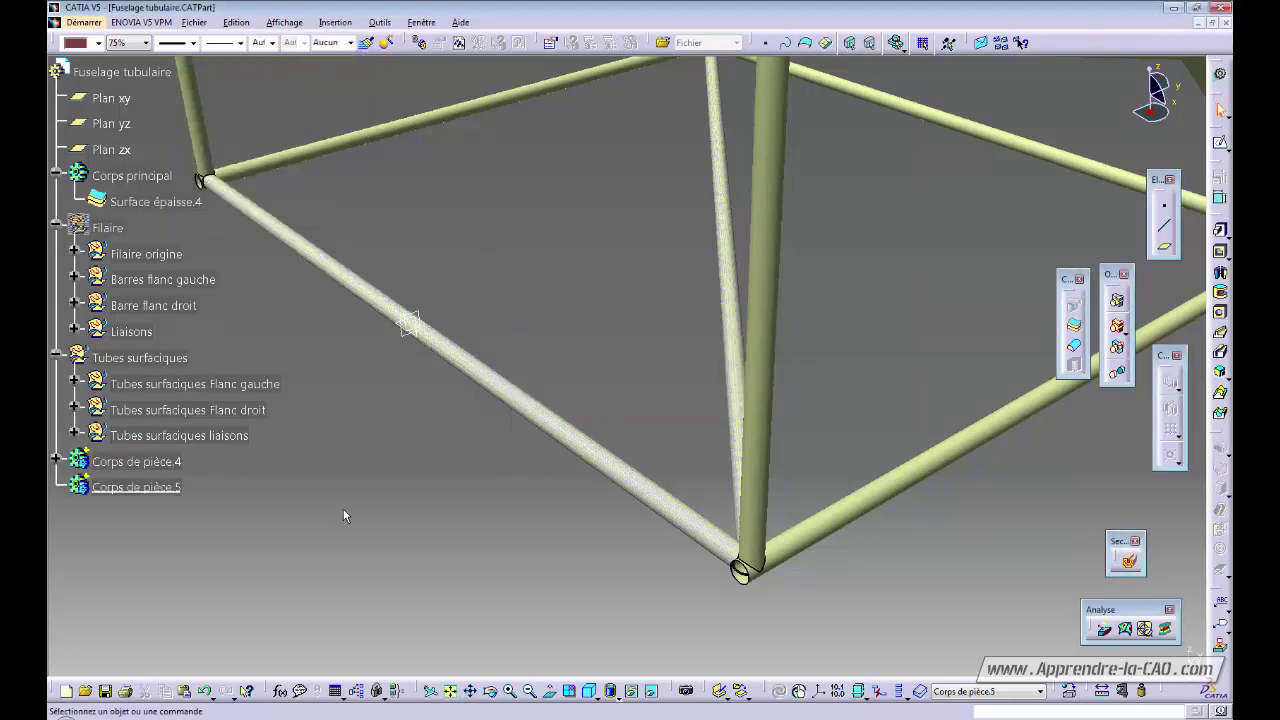
click(1074, 328)
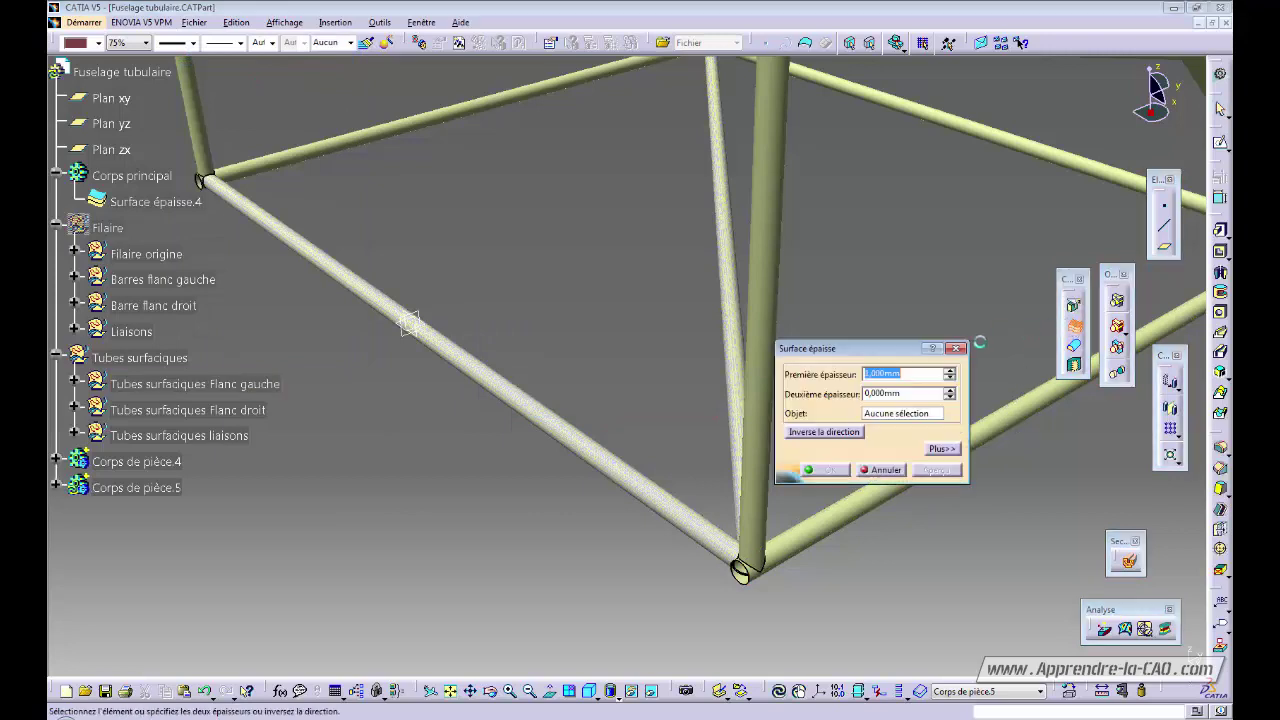
click(764, 150)
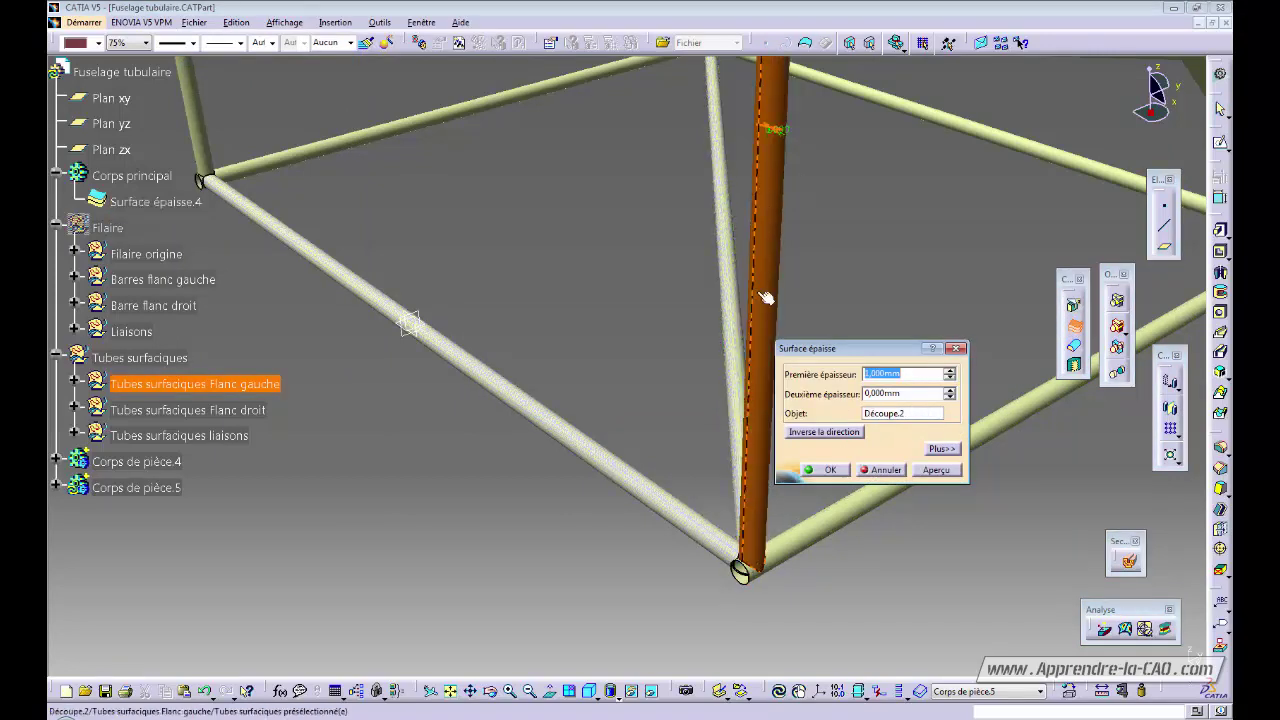
click(832, 470)
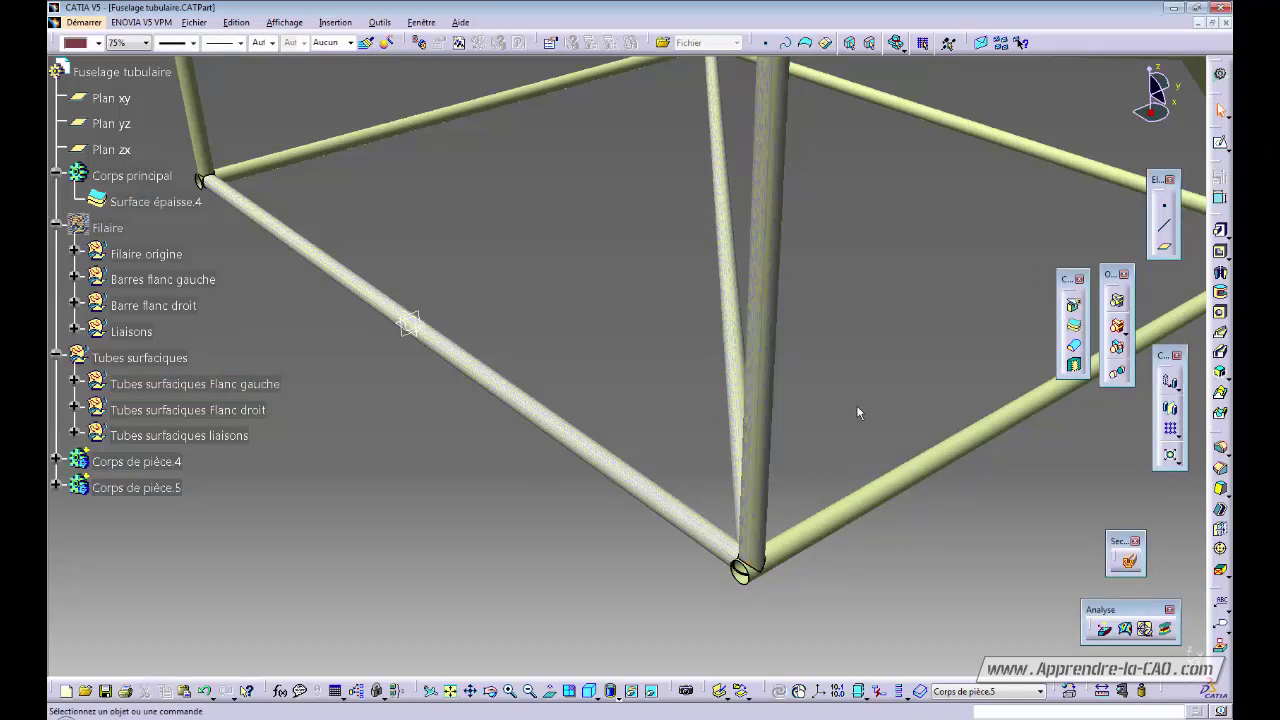
Step: Insert another part body and thicken the long lower side tube Balayage.3 in it by 1 mm, with a second thickness of 0 mm
click(321, 22)
click(290, 62)
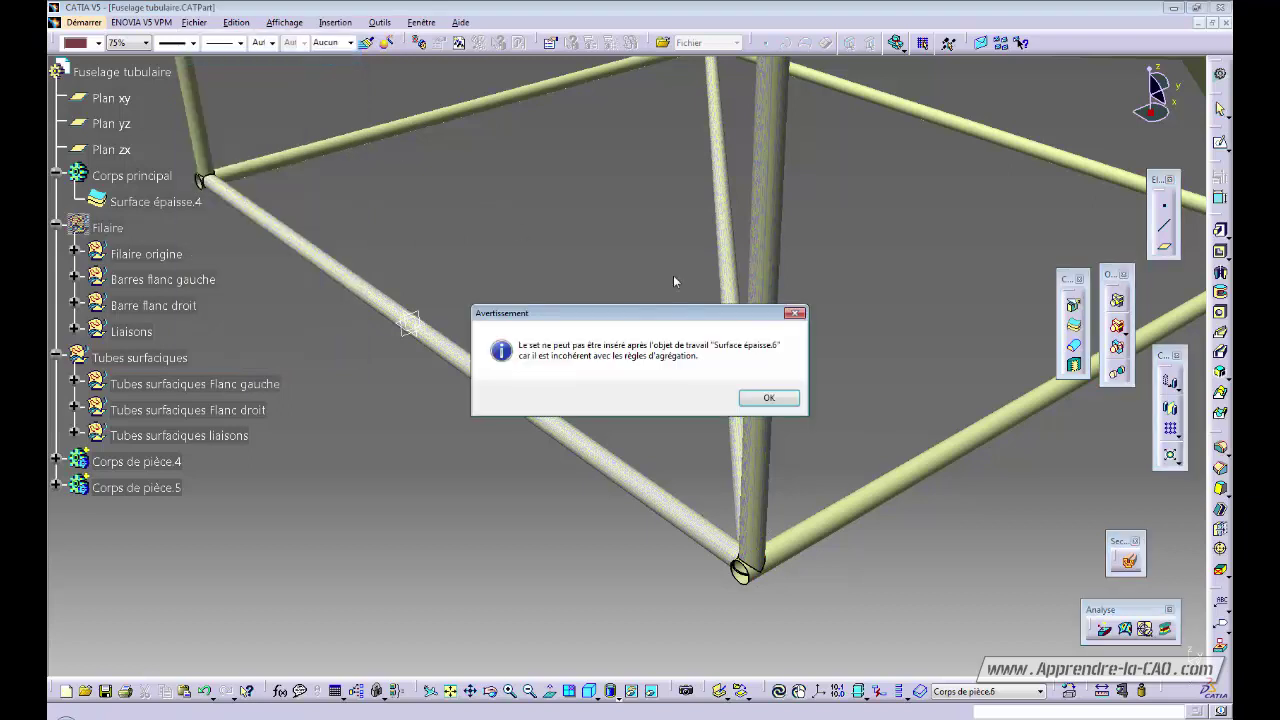
click(767, 398)
click(1074, 325)
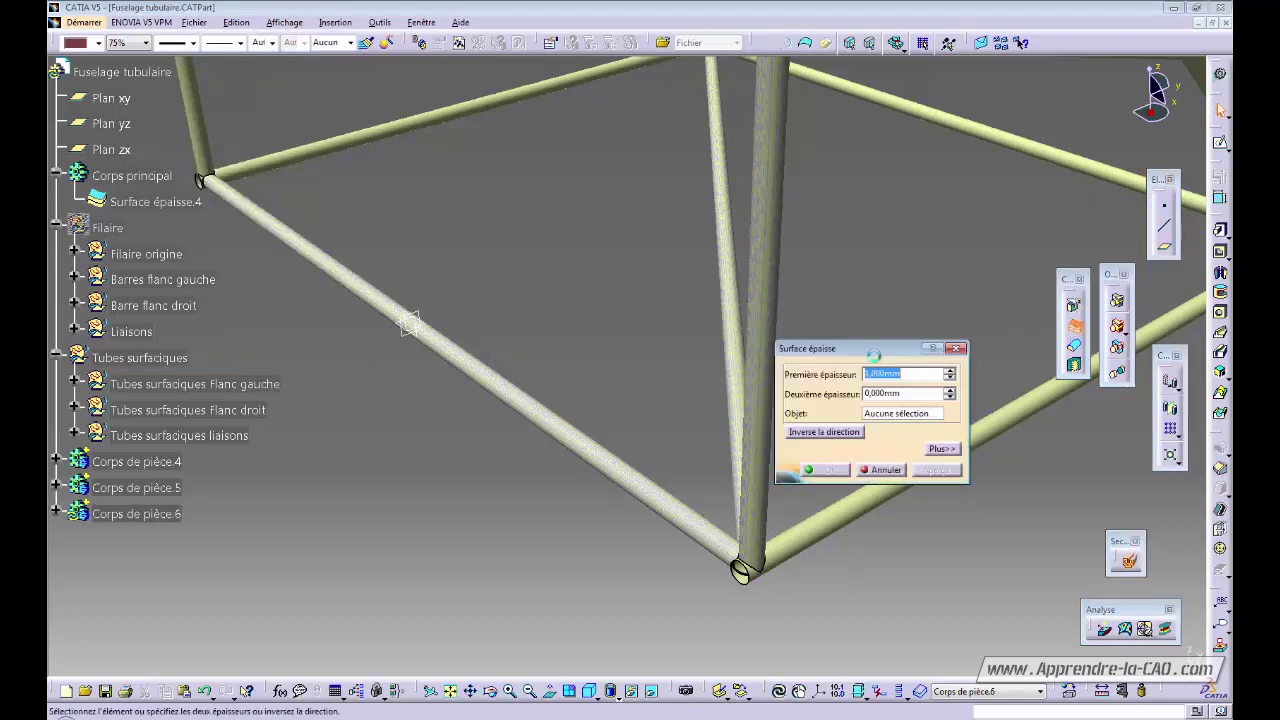
click(839, 520)
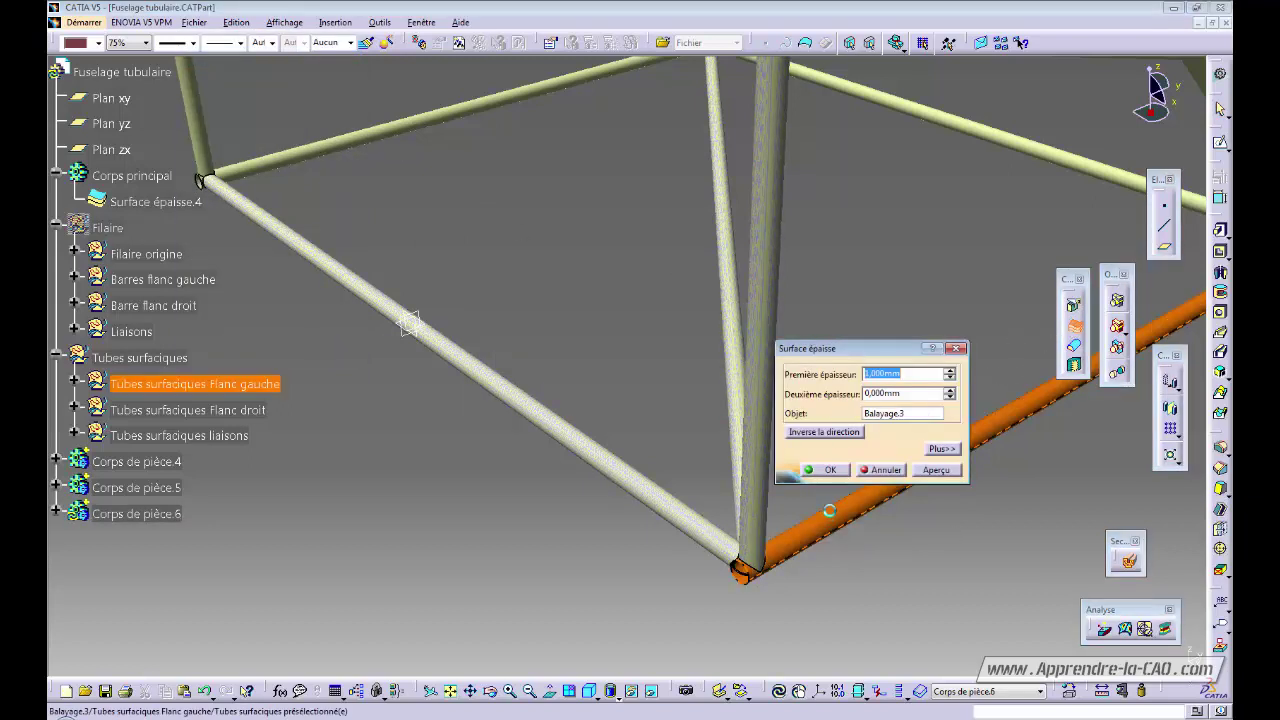
middle_drag(912, 231, 603, 292)
middle_drag(733, 353, 598, 364)
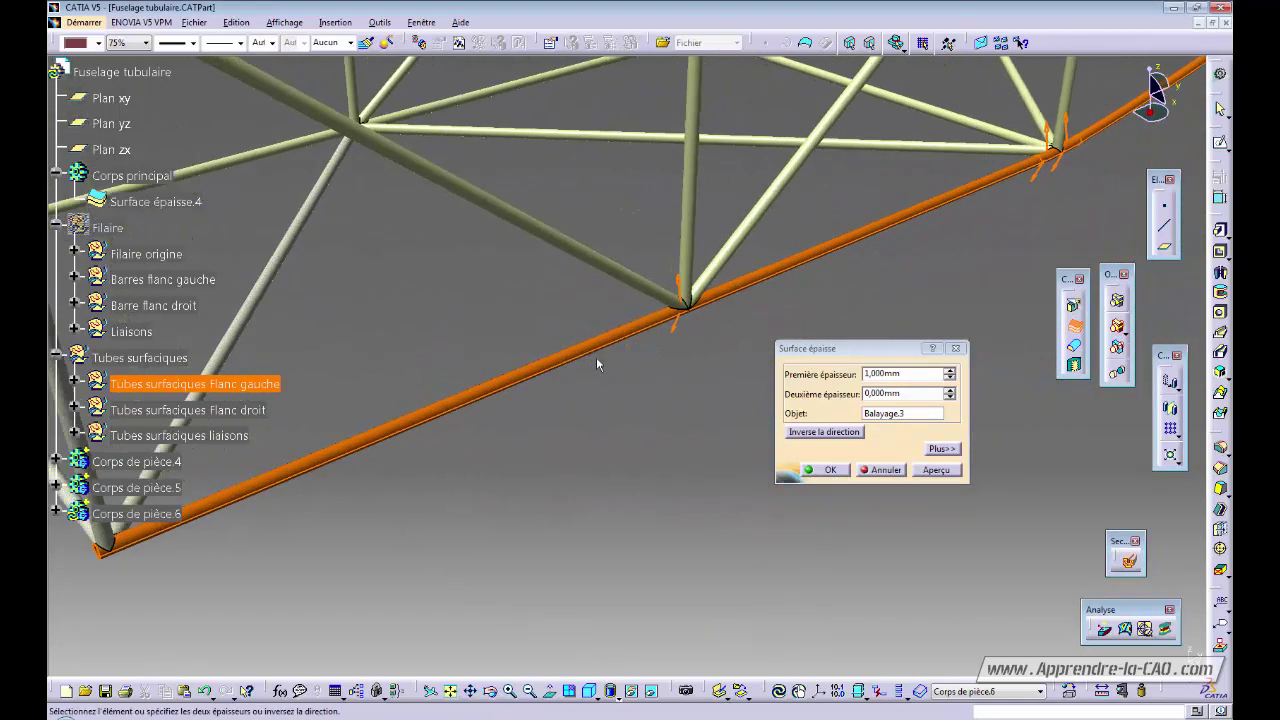
middle_drag(676, 334, 722, 308)
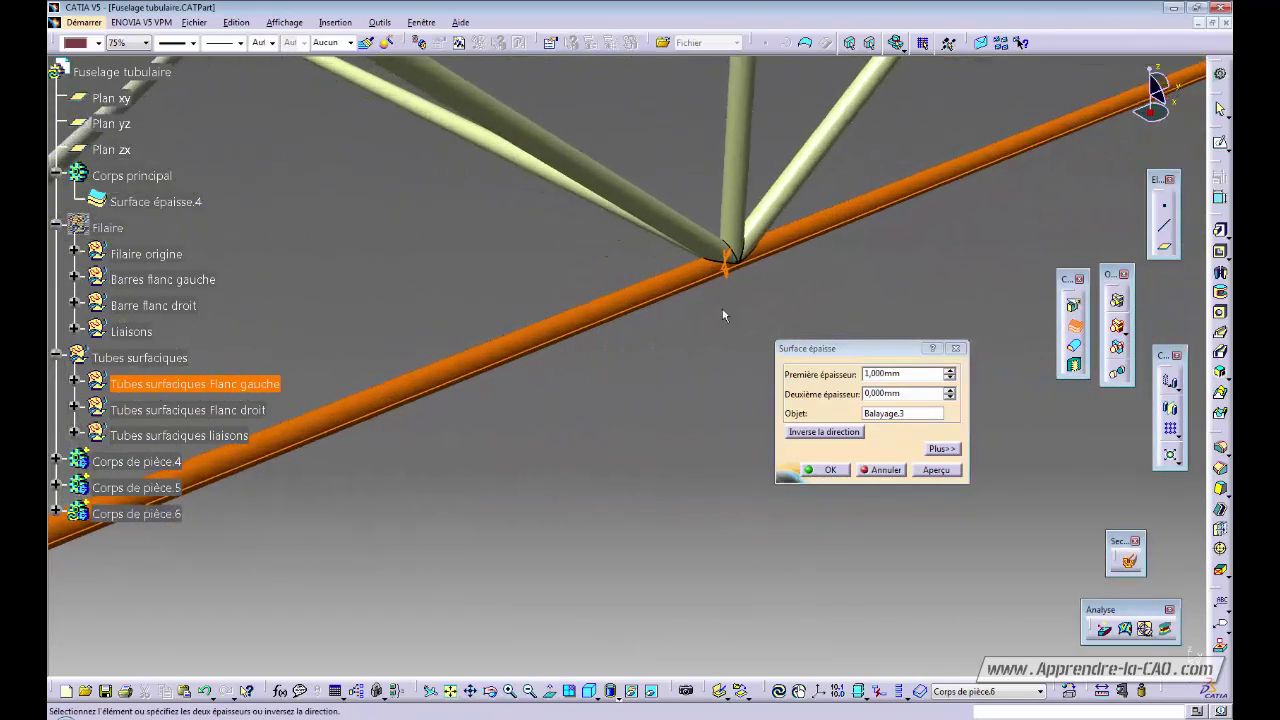
click(830, 470)
mouse_move(842, 472)
middle_down()
mouse_move(846, 500)
mouse_move(847, 468)
middle_up()
click(422, 515)
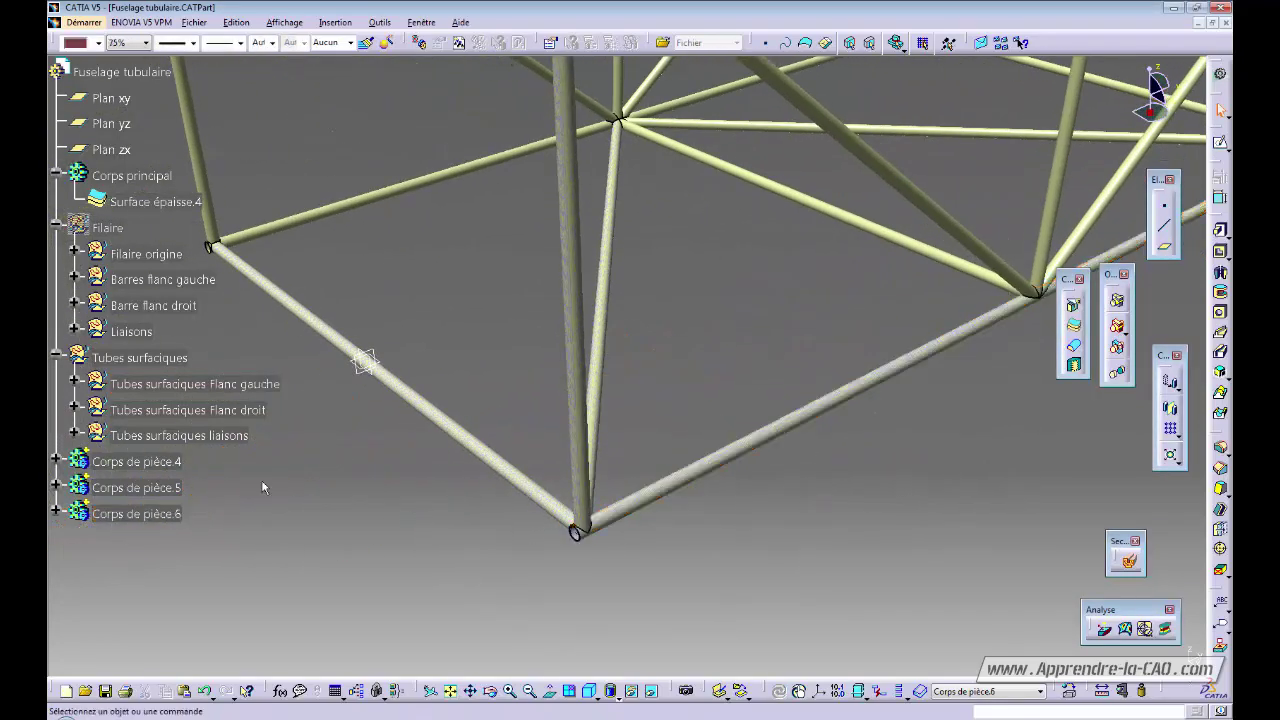
Step: Hide the Tubes surfaciques set and examine from several angles how the four solid tubes meet at the front lower corner
click(146, 358)
key(space)
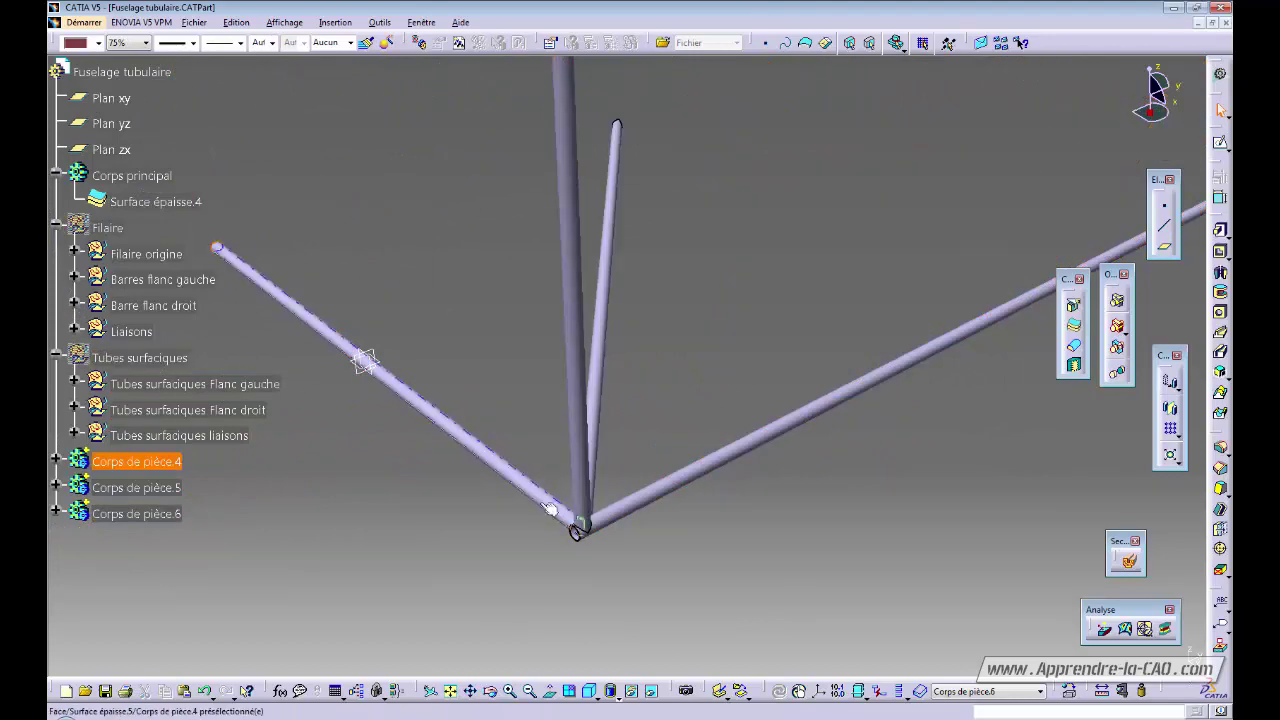
middle_drag(549, 508, 541, 457)
middle_drag(508, 473, 566, 452)
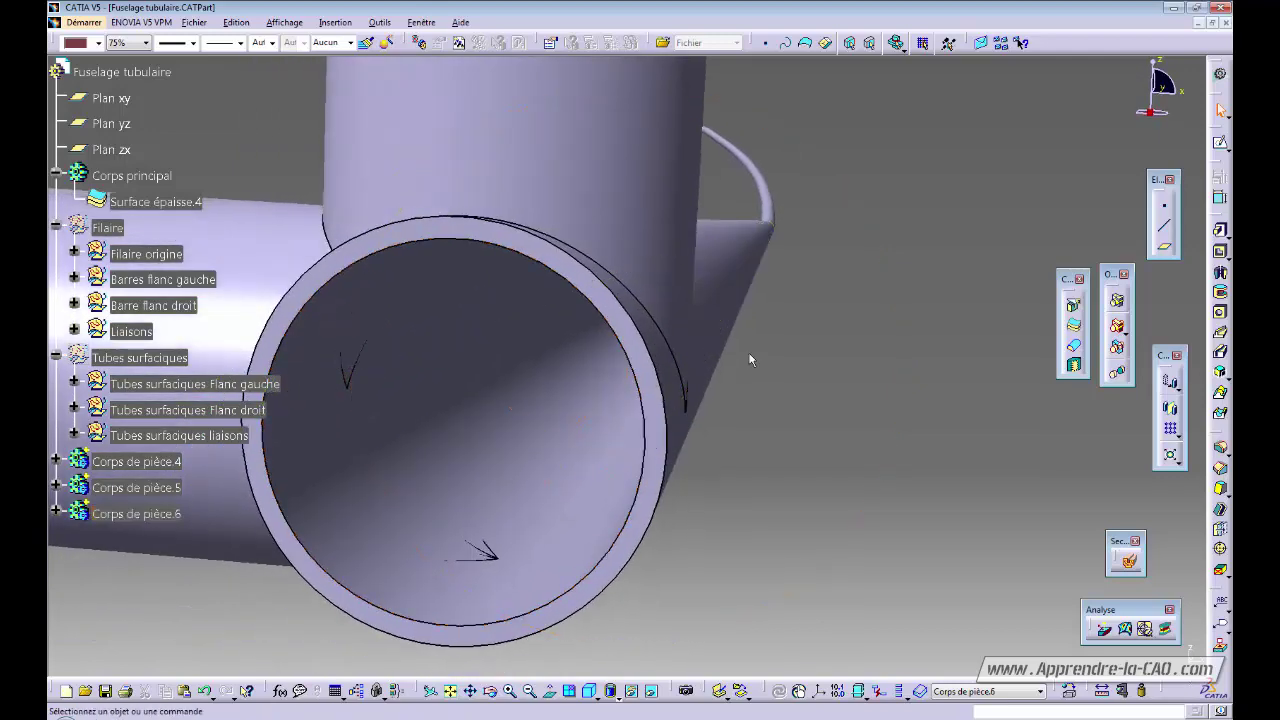
click(672, 286)
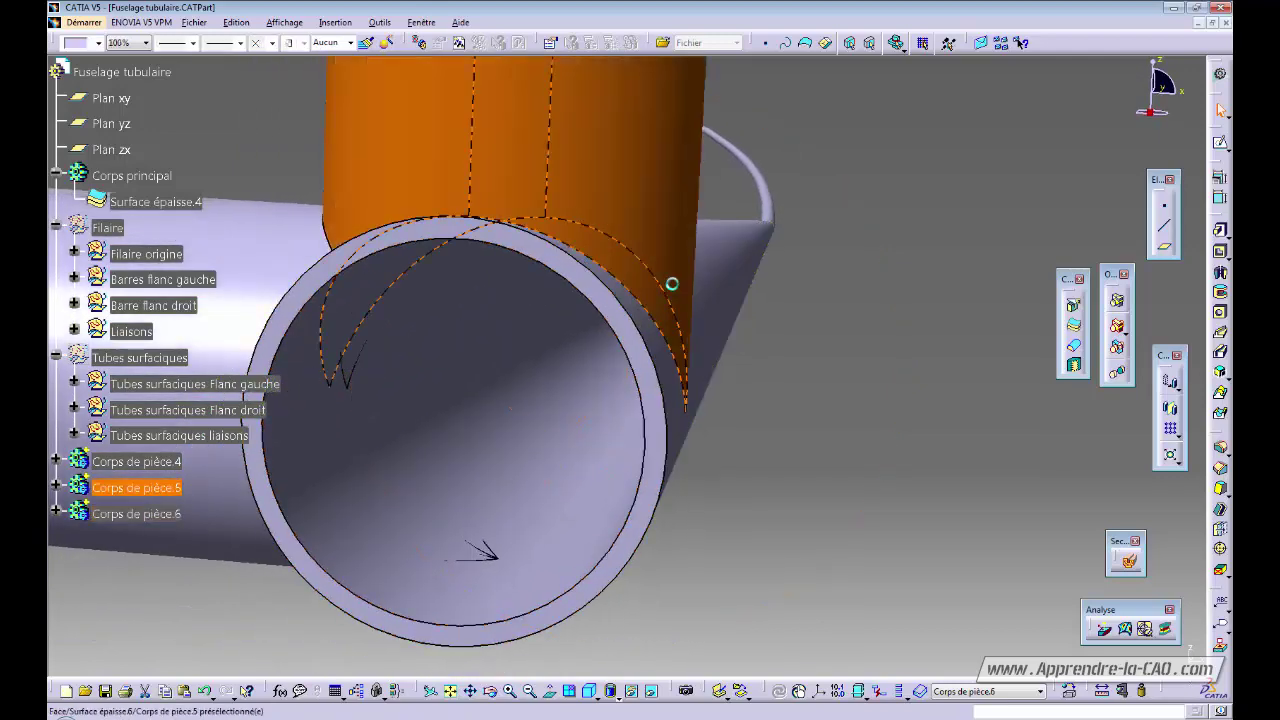
click(803, 463)
middle_drag(700, 480, 600, 428)
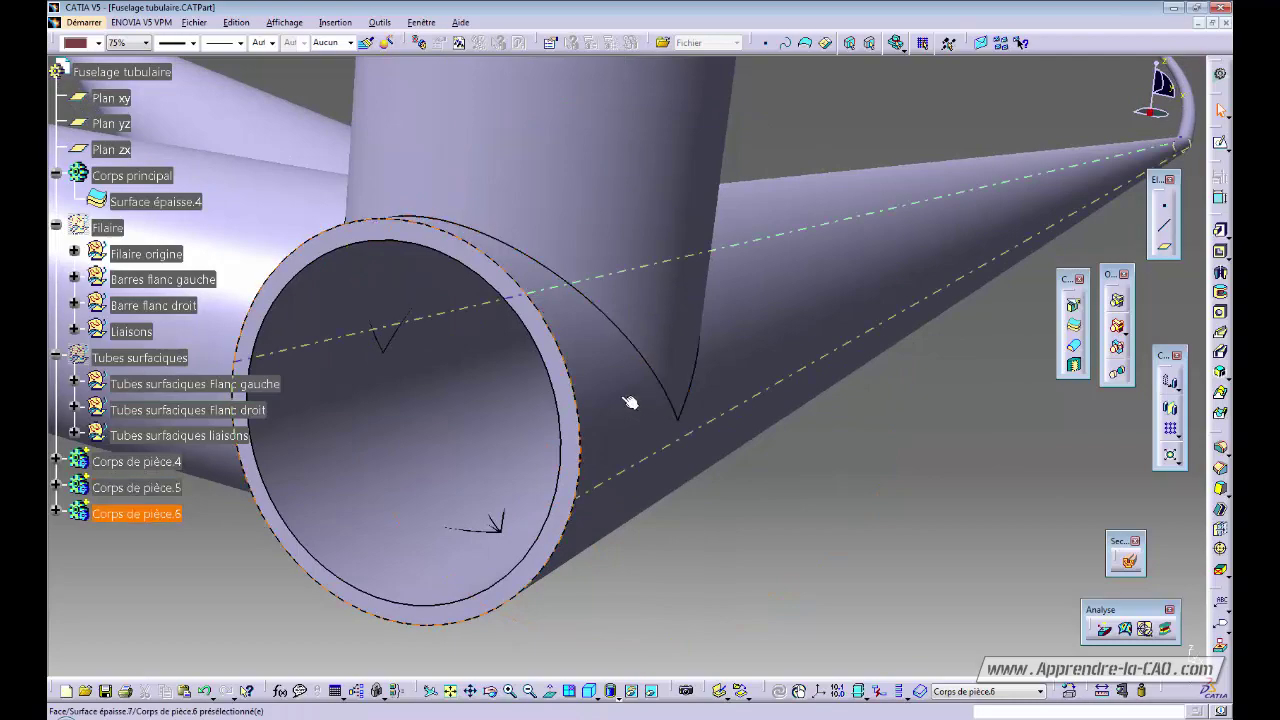
middle_drag(571, 380, 734, 480)
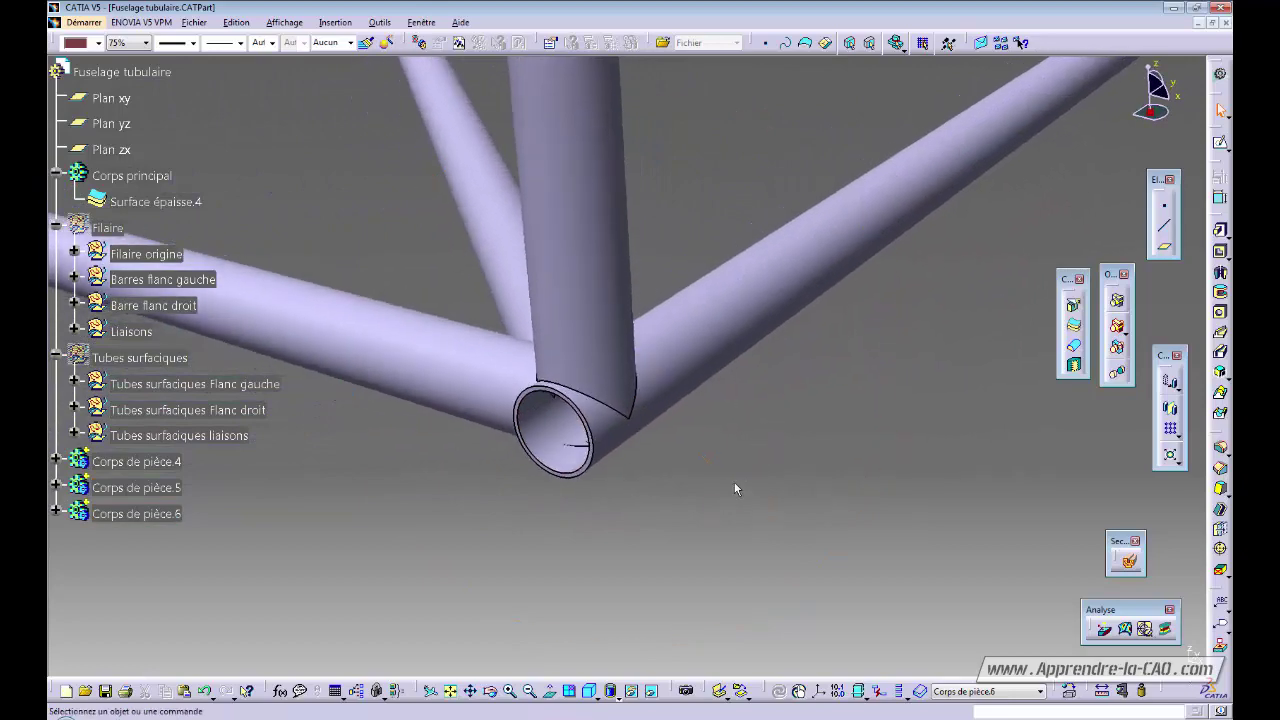
middle_drag(634, 468, 670, 423)
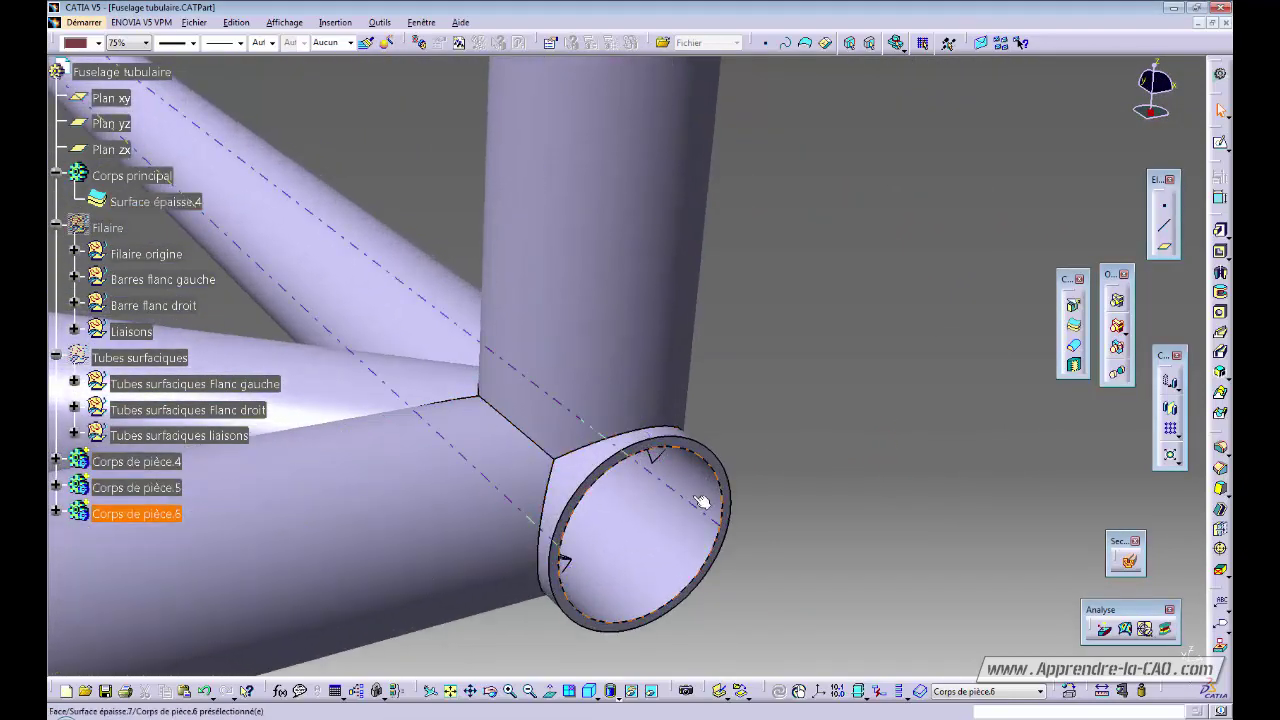
middle_drag(703, 503, 647, 549)
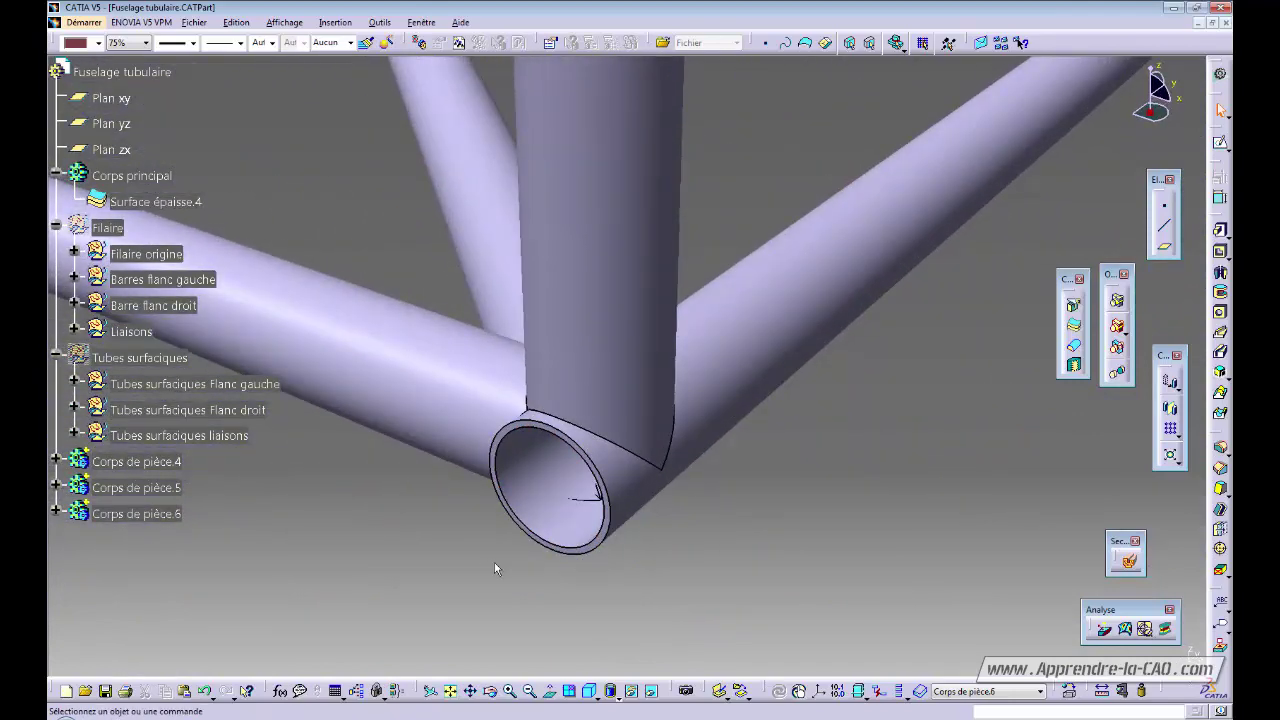
middle_drag(494, 562, 560, 645)
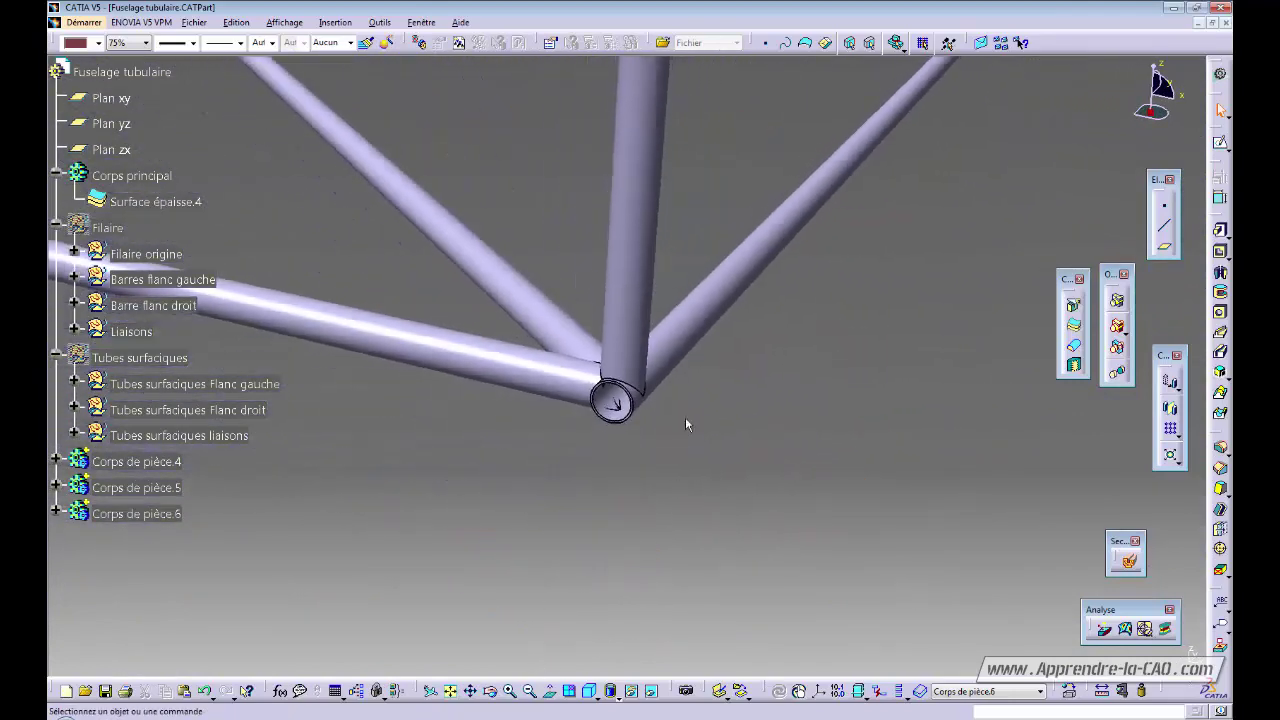
middle_drag(686, 420, 671, 517)
middle_drag(690, 390, 668, 529)
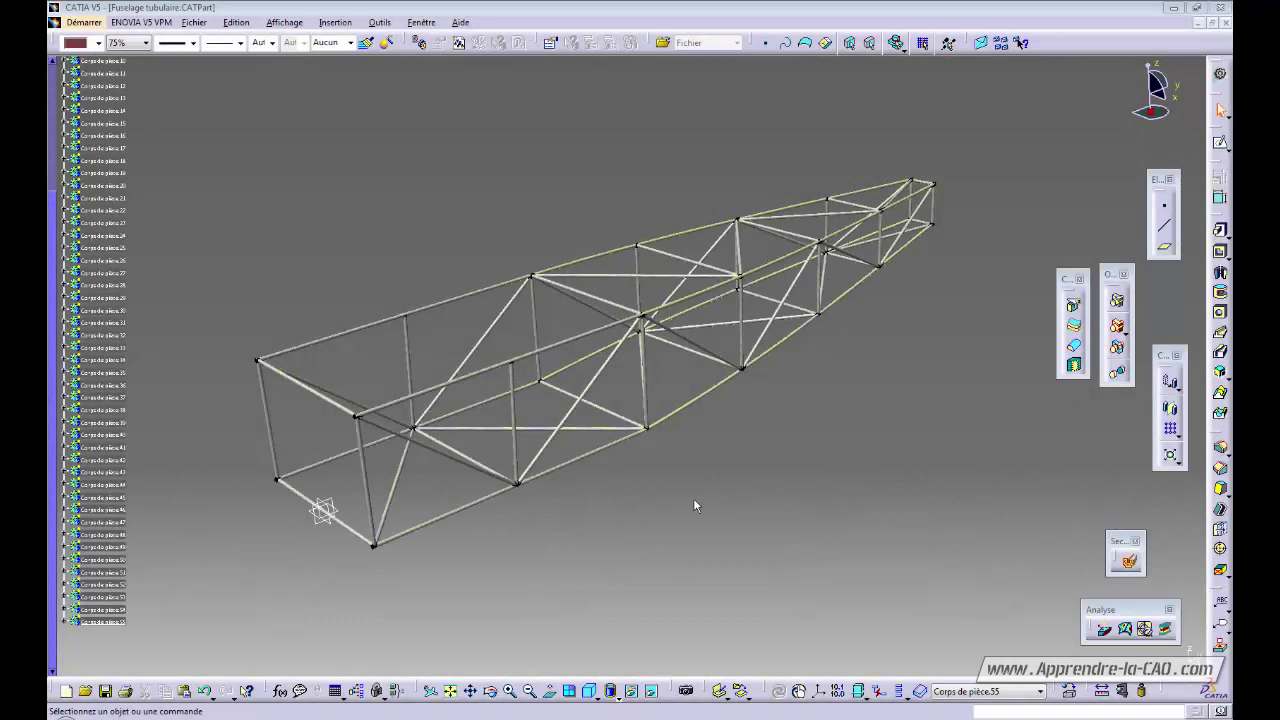
Step: Review the list of part bodies in the specification tree at a readable size and examine the complete solid tube frame
middle_drag(694, 506, 609, 477)
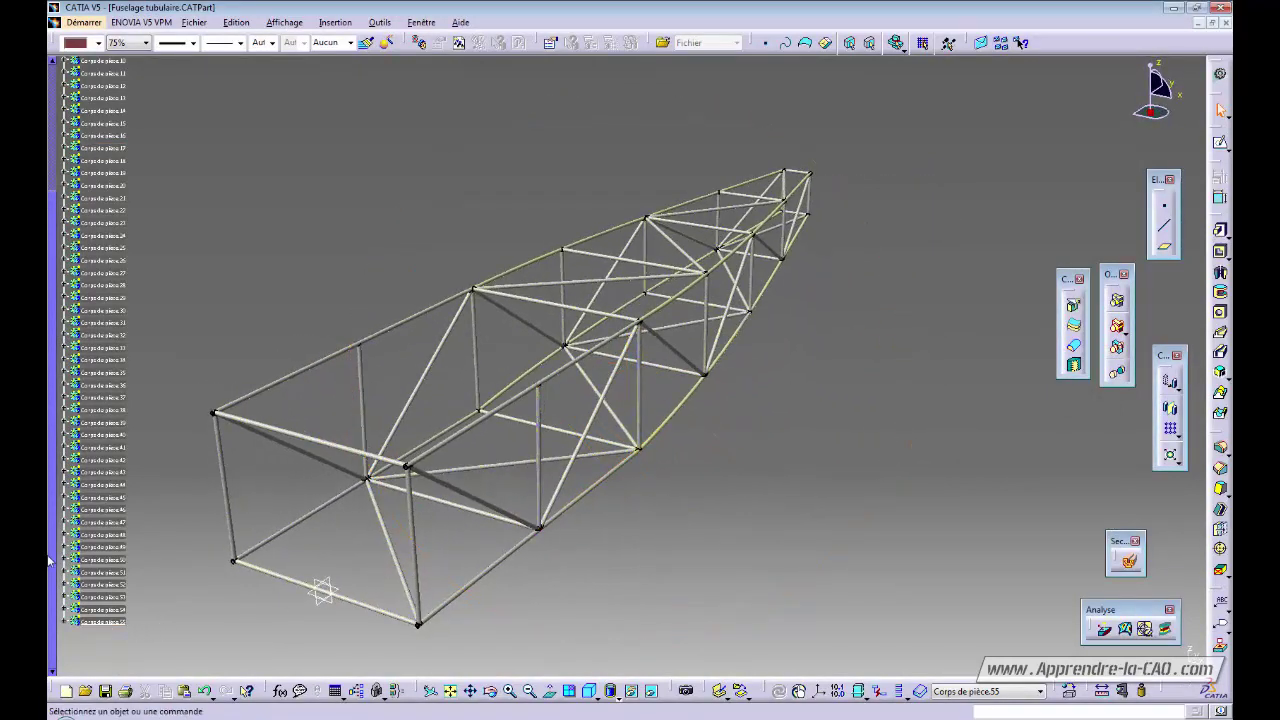
mouse_move(52, 557)
mouse_down()
mouse_move(55, 412)
mouse_move(52, 578)
mouse_up()
middle_drag(735, 479, 698, 467)
drag(52, 302, 62, 118)
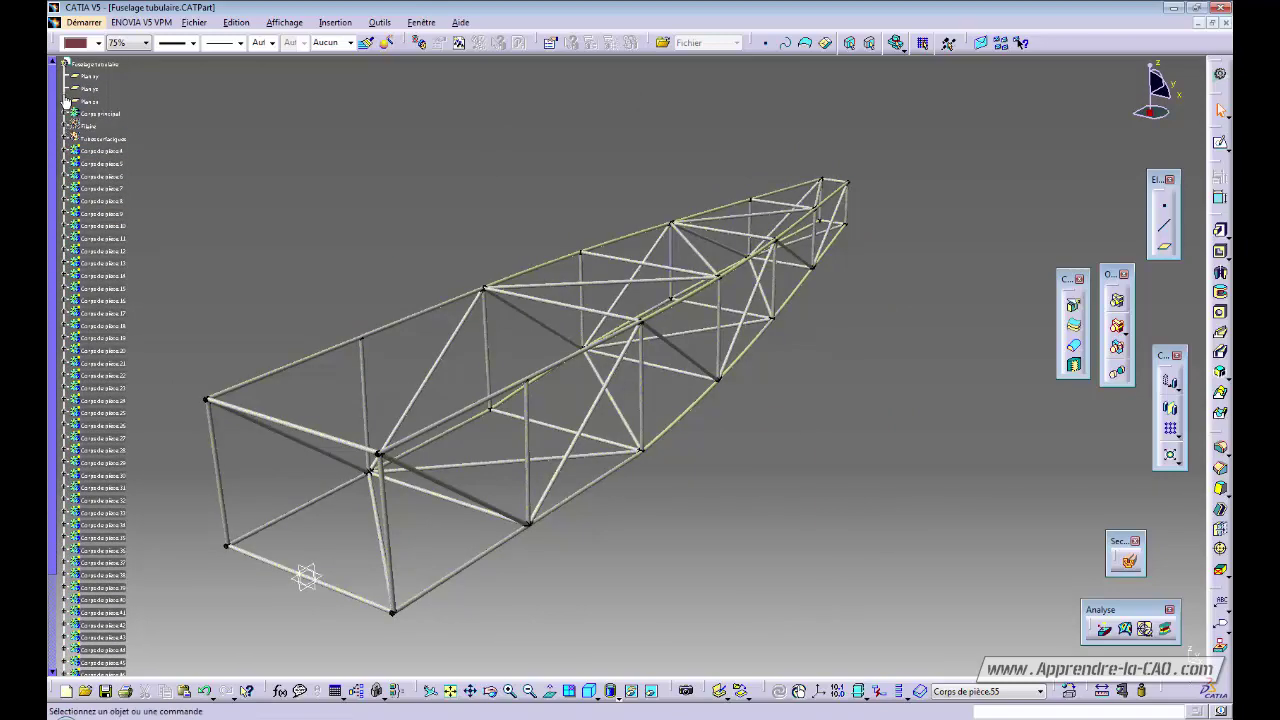
ctrl+scroll(166, 222, up, 6)
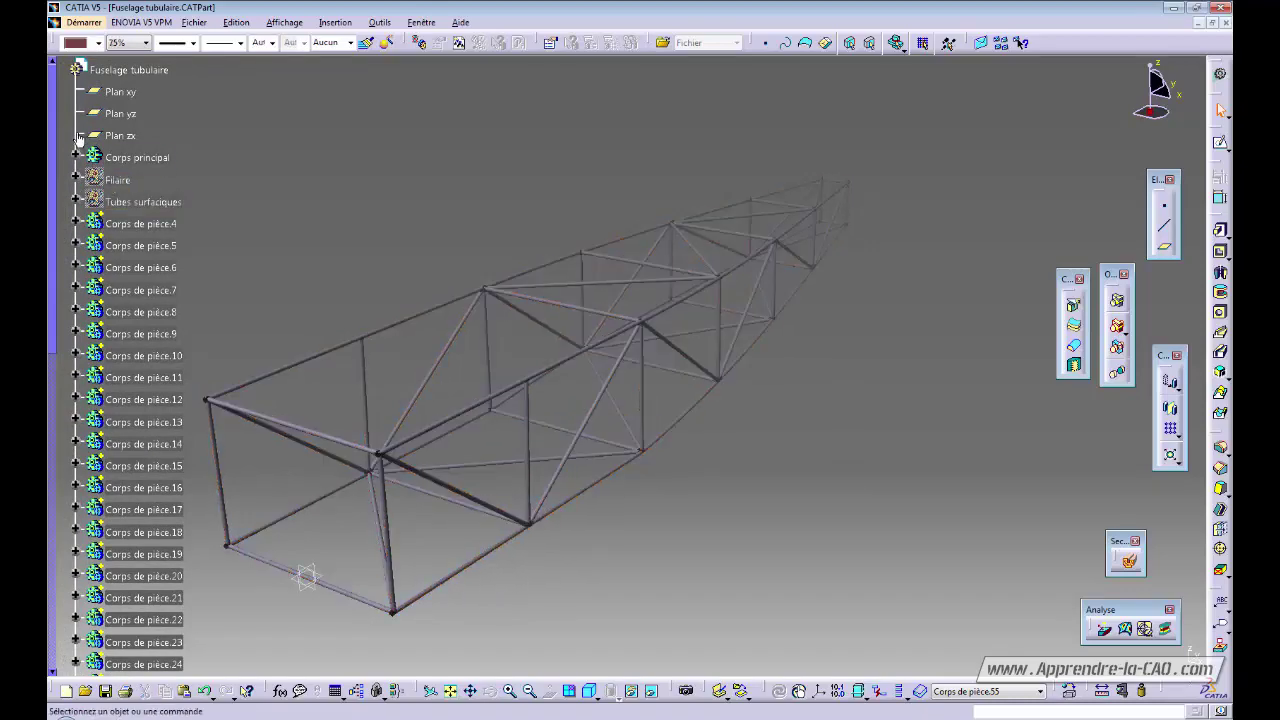
middle_drag(757, 443, 689, 476)
middle_drag(537, 394, 712, 452)
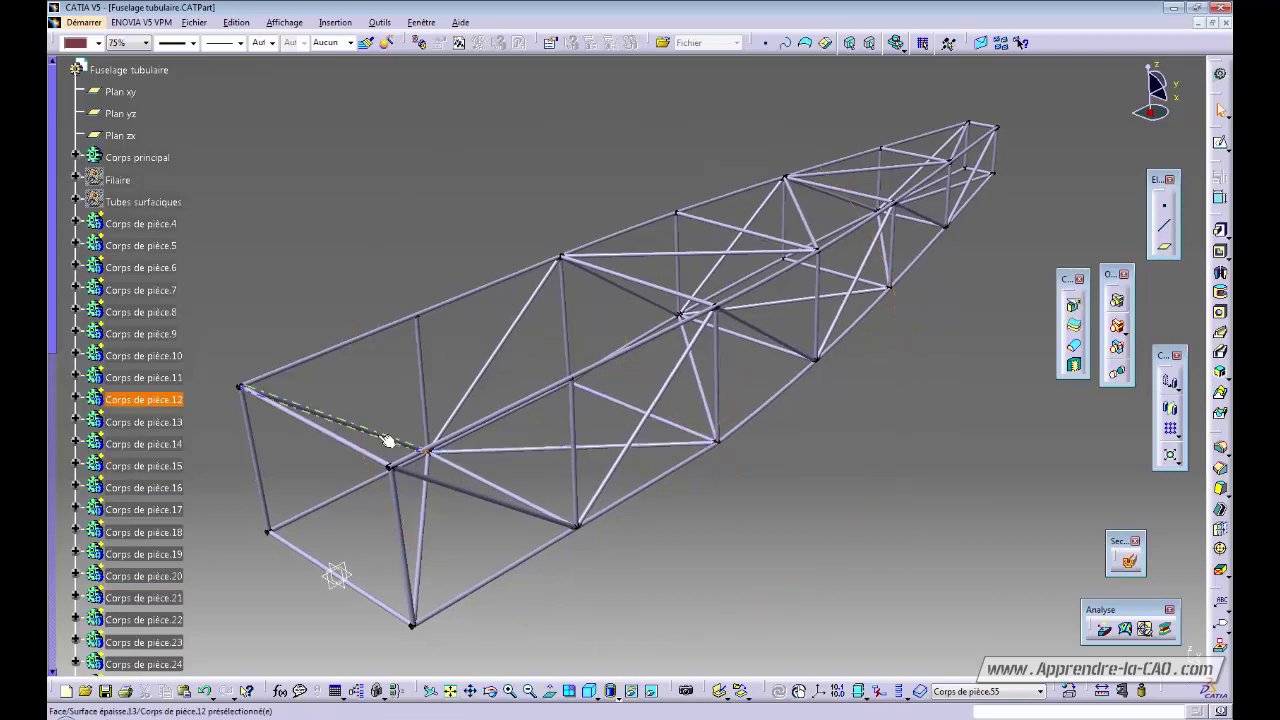
Step: Apply the metal material Acier to the main body Corps principal
click(137, 157)
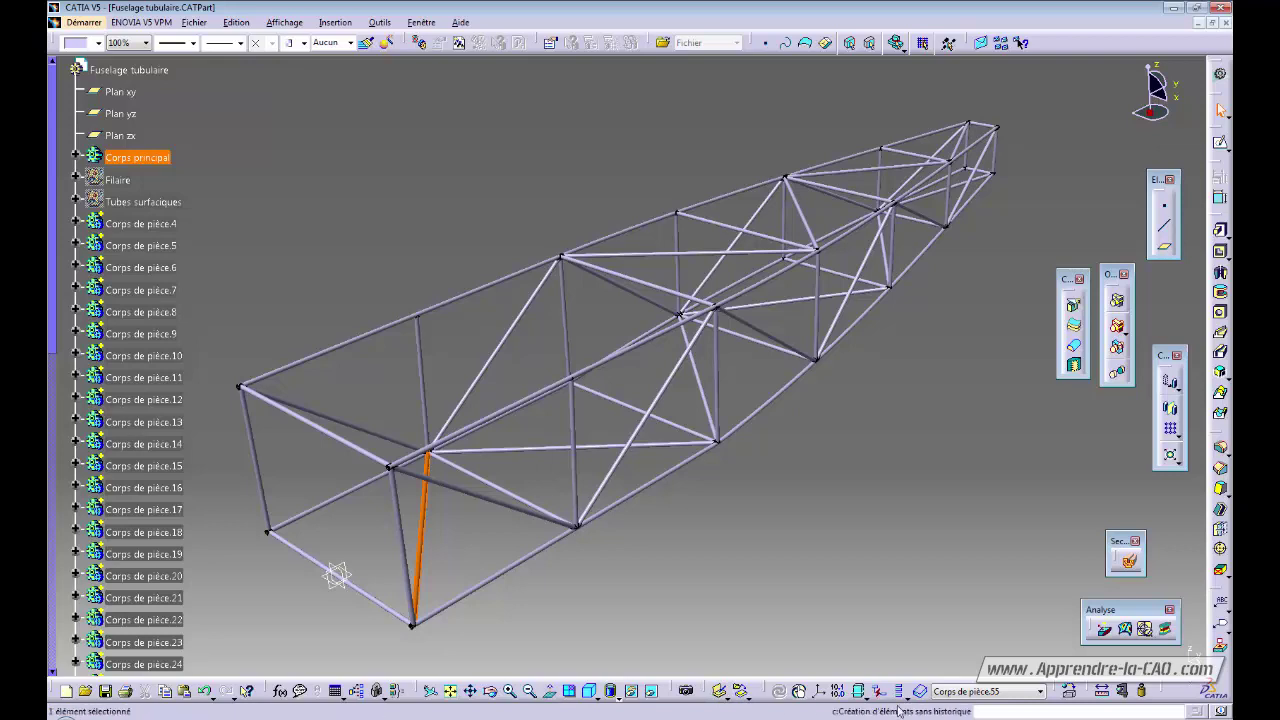
click(1069, 690)
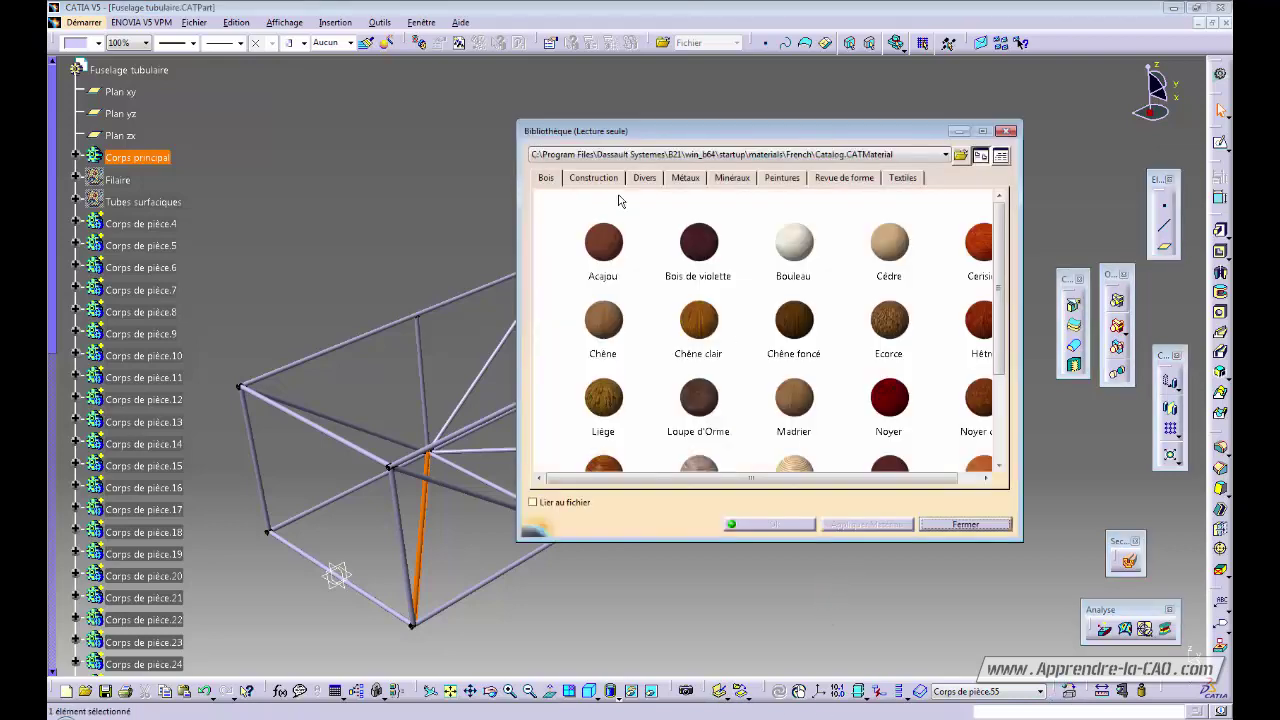
click(684, 177)
click(604, 242)
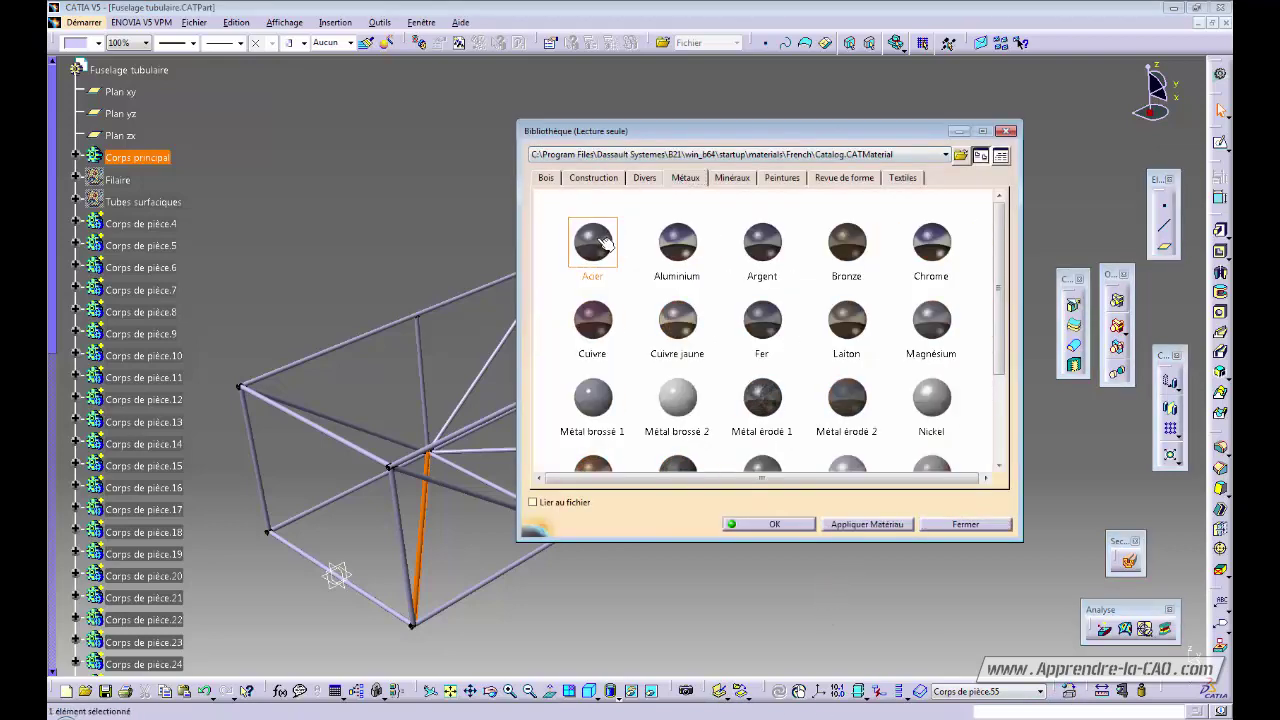
click(797, 526)
Step: Apply the metal material Acier to all the part bodies from Corps de pièce.4 to Corps de pièce.55 at once
click(143, 222)
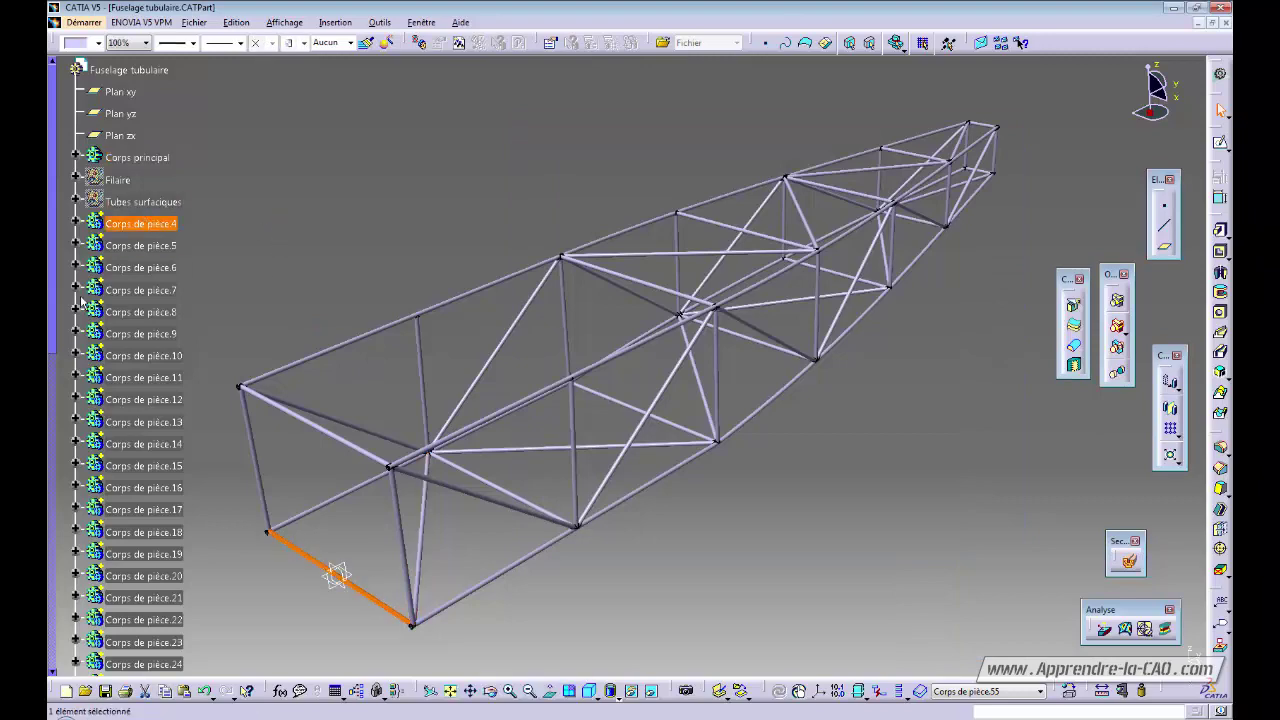
drag(55, 254, 55, 560)
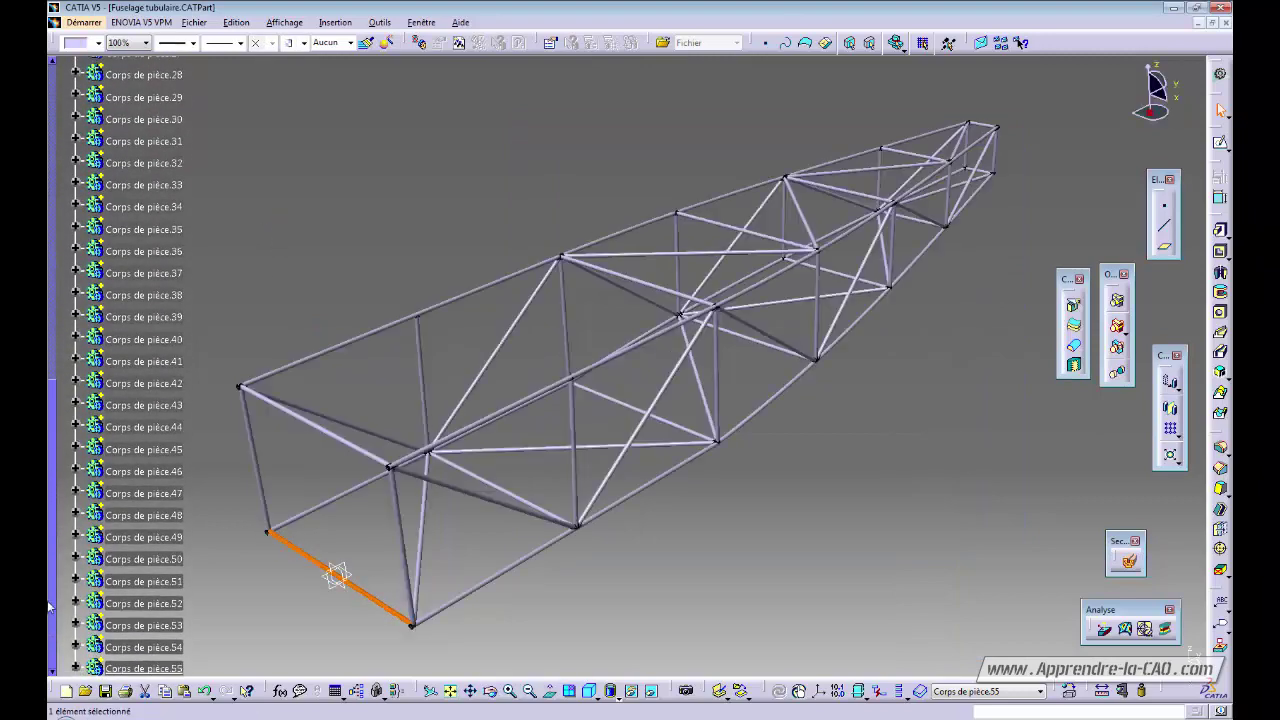
shift+click(150, 668)
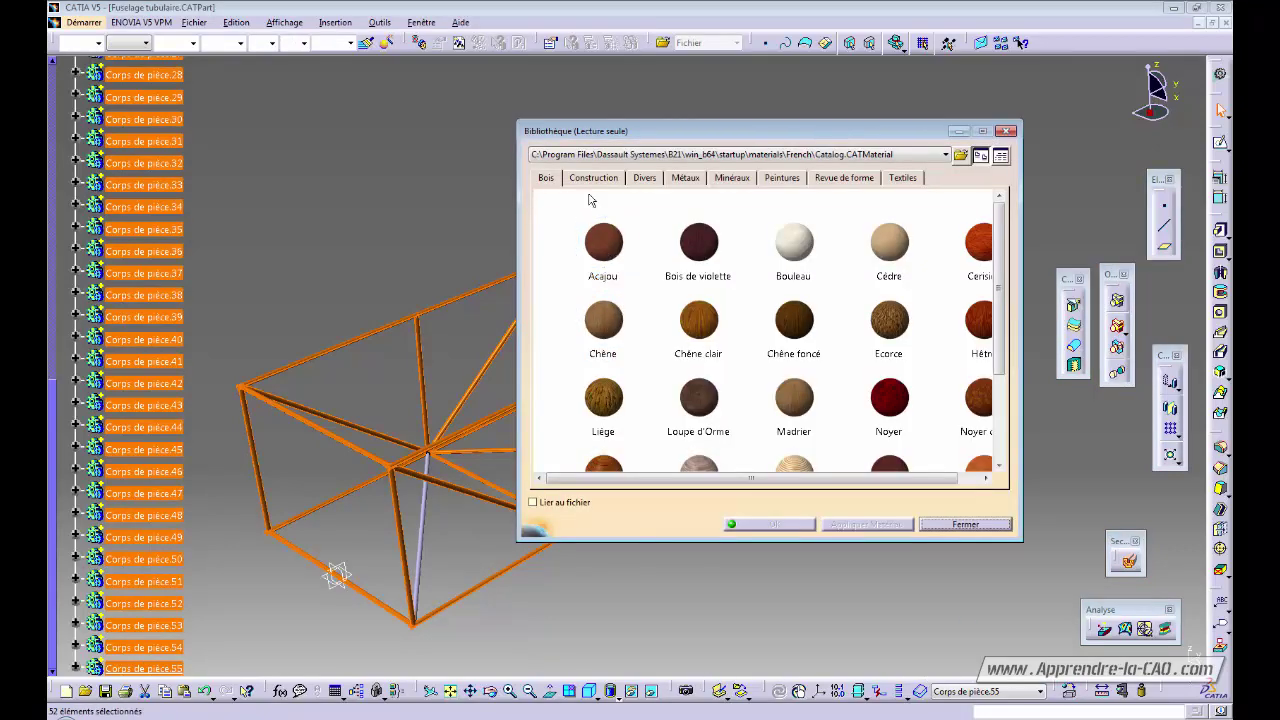
click(645, 177)
click(685, 177)
click(593, 242)
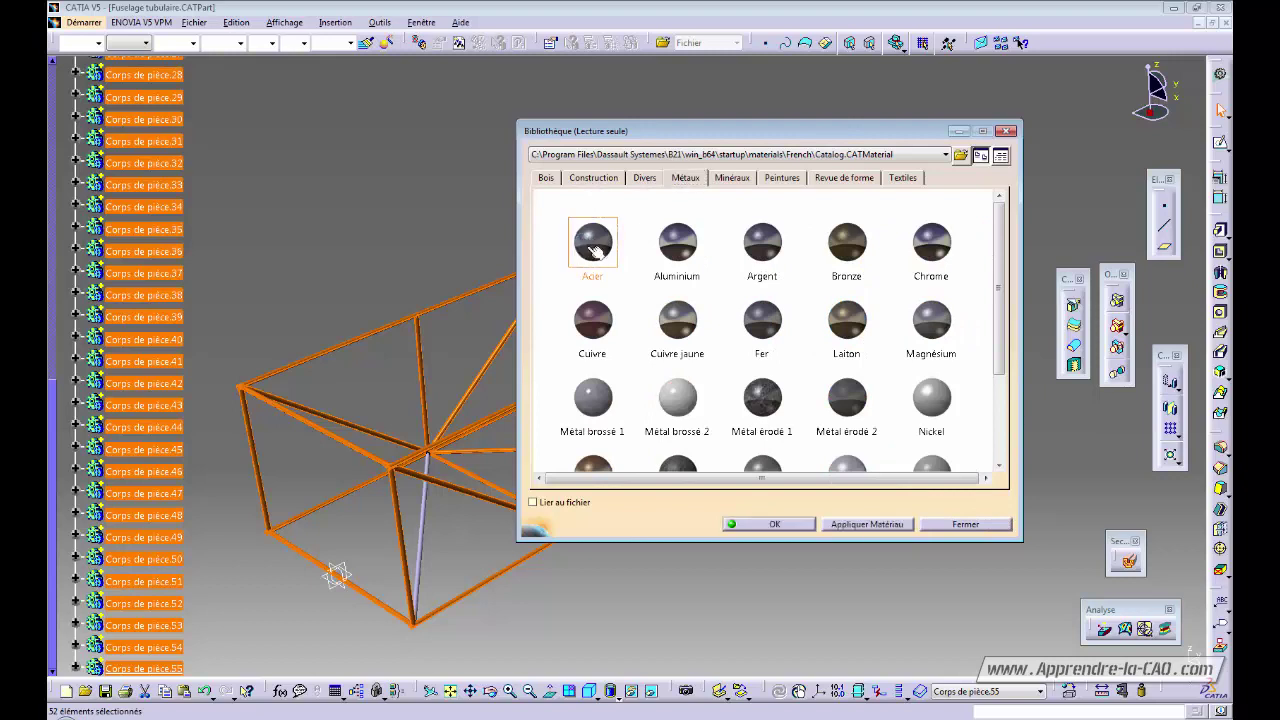
click(772, 522)
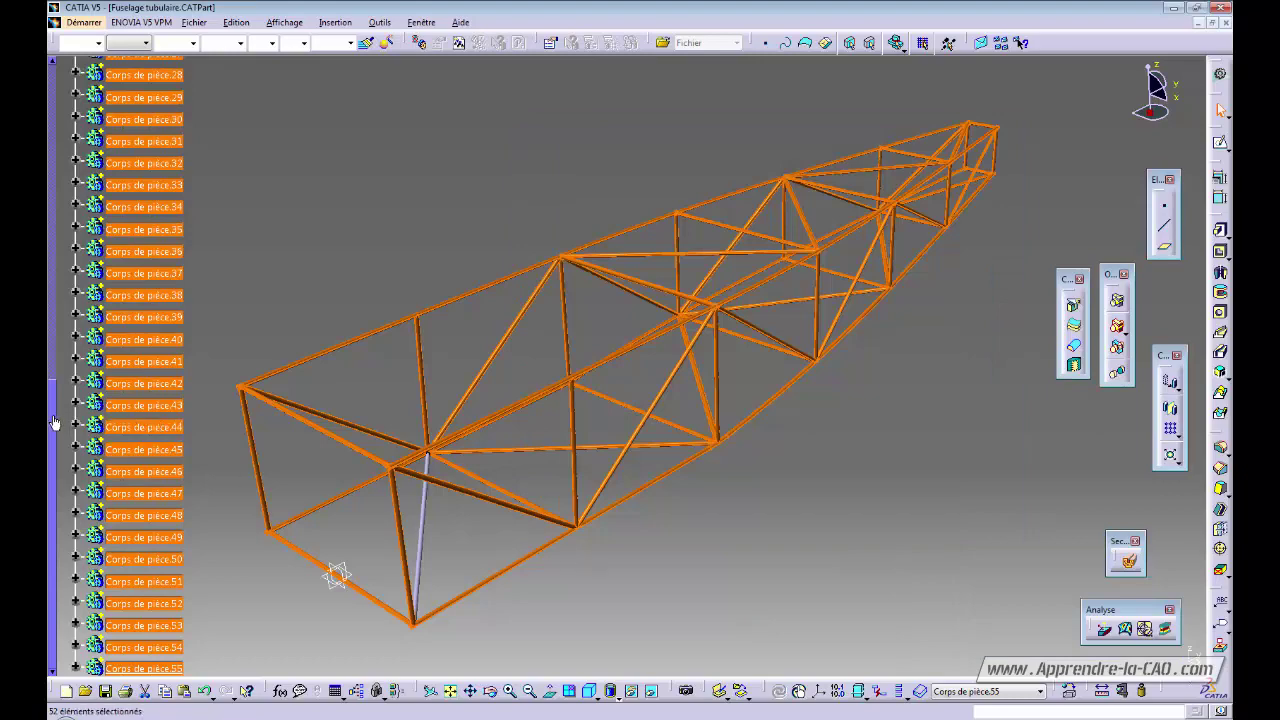
Step: Go back to the start of the specification tree, clear the body selection and save the part
drag(55, 422, 55, 100)
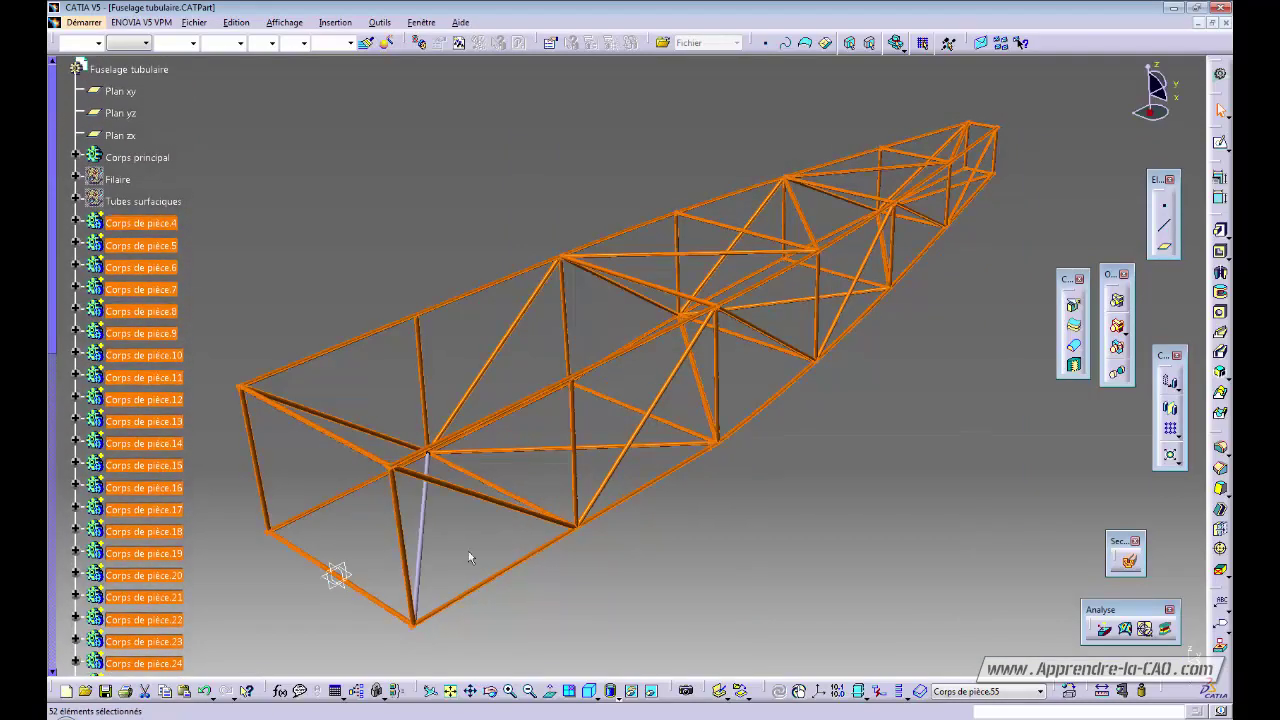
click(145, 159)
click(274, 166)
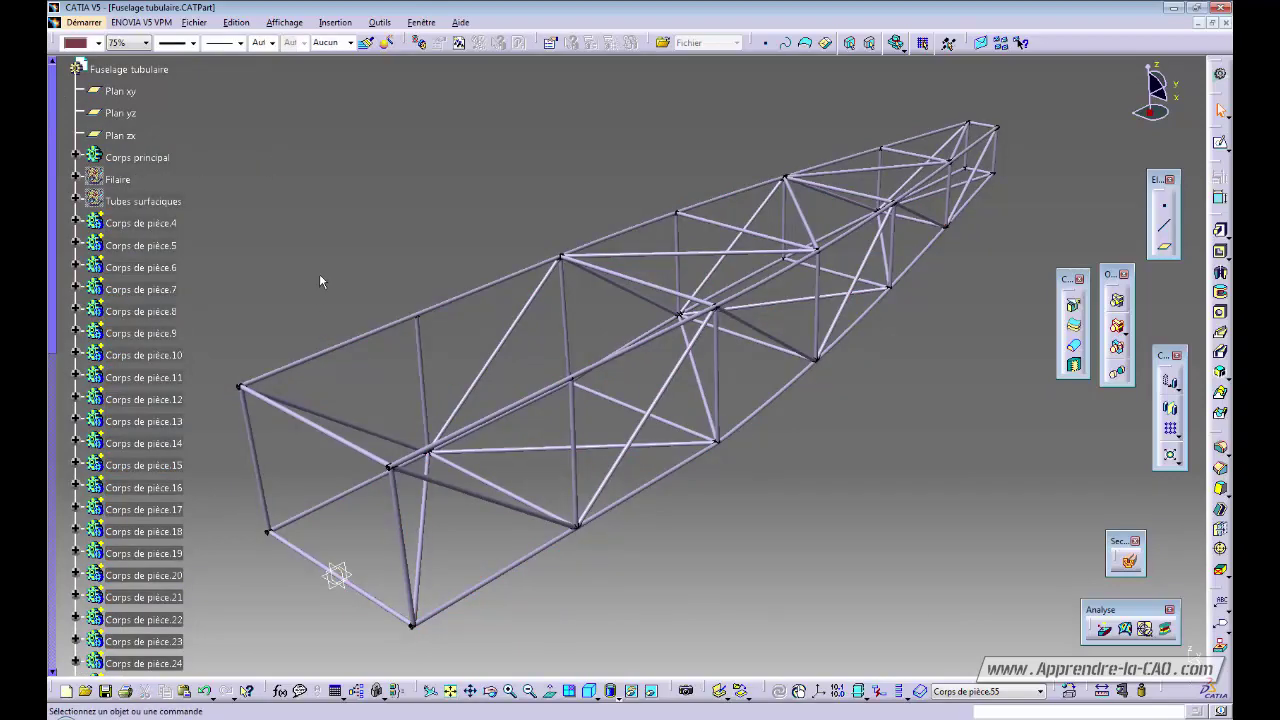
key(ctrl+s)
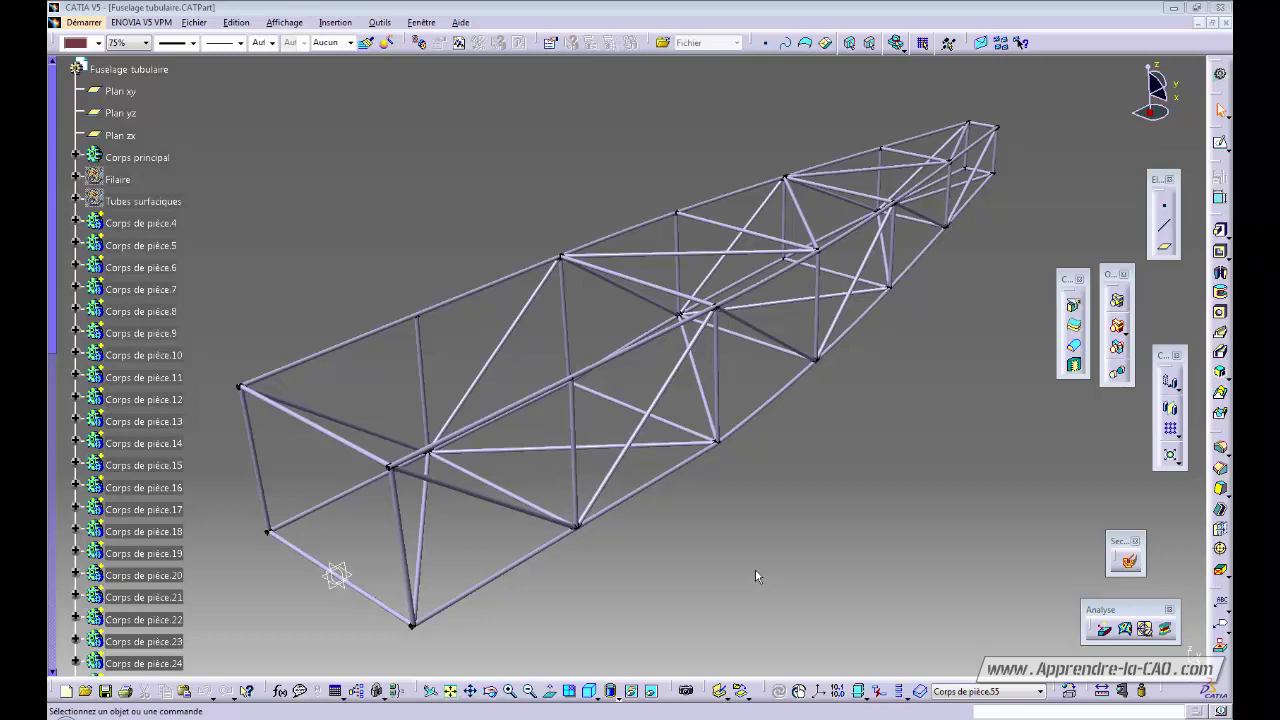
Step: Examine the frame's tube junctions from several angles, highlighting the lower diagonal Corps de pièce.13 and the long lower side tube Corps de pièce.6
middle_drag(689, 589, 620, 584)
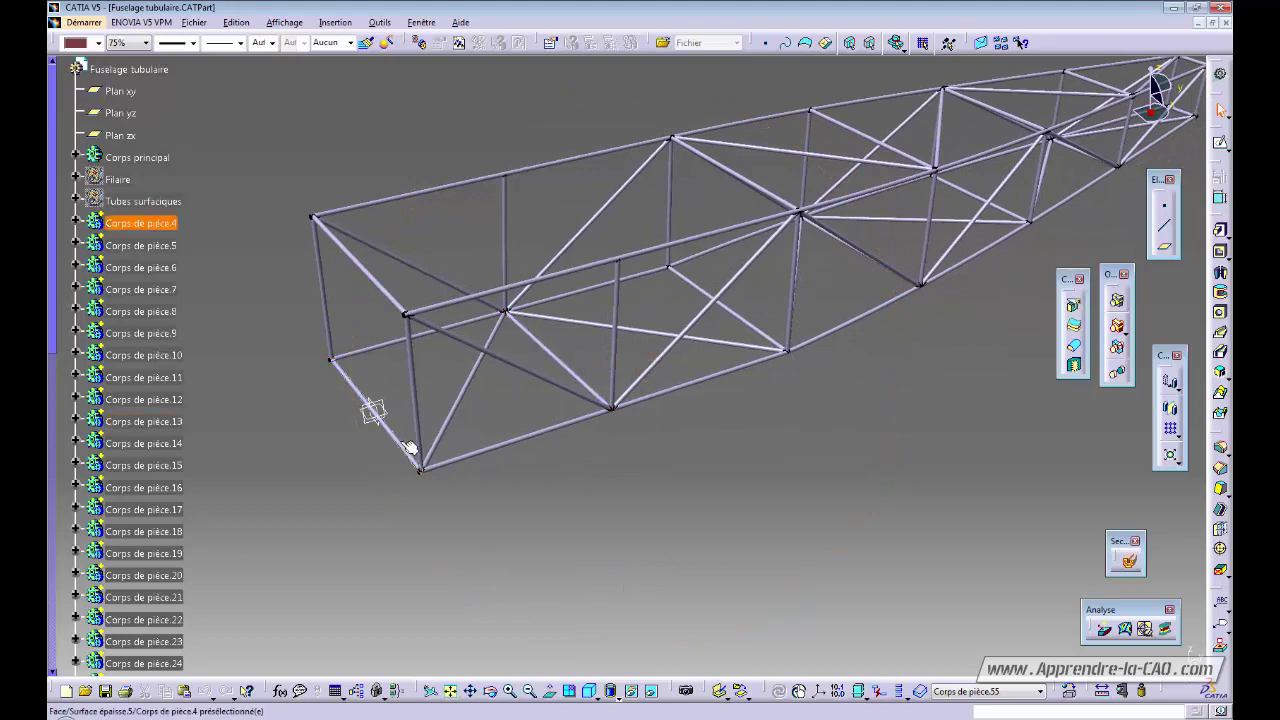
middle_drag(417, 449, 637, 423)
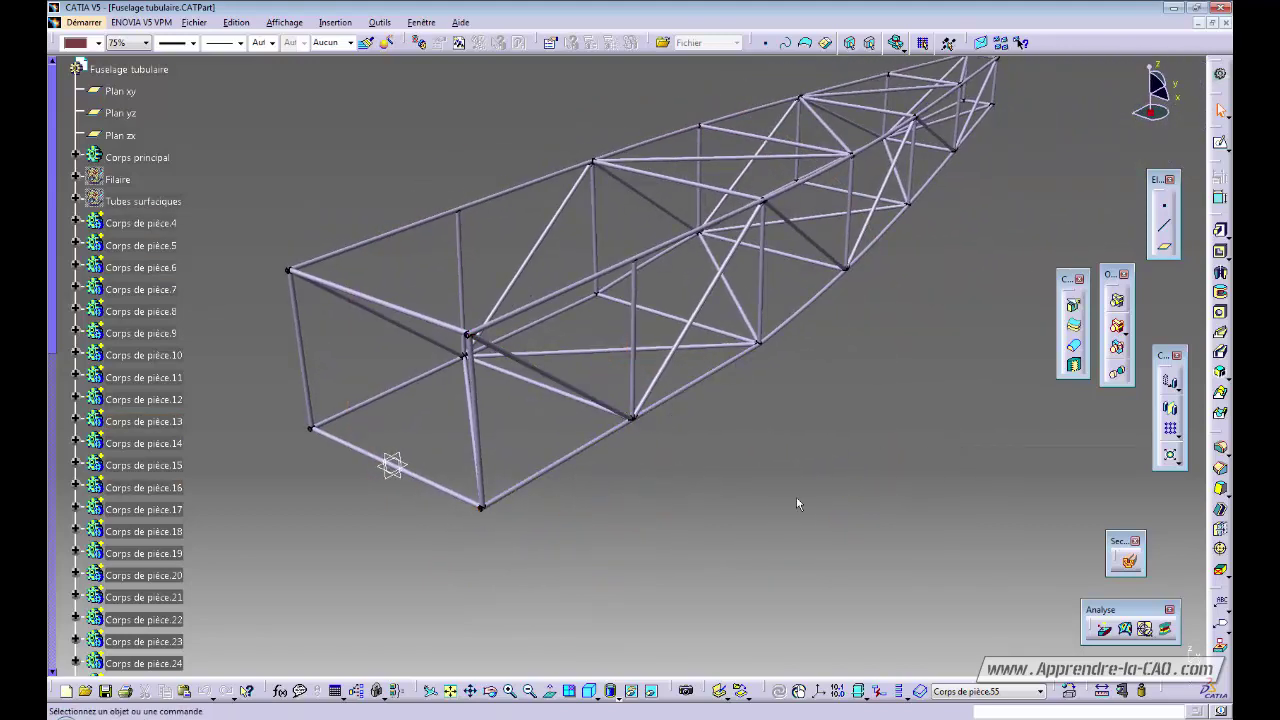
middle_drag(606, 503, 678, 496)
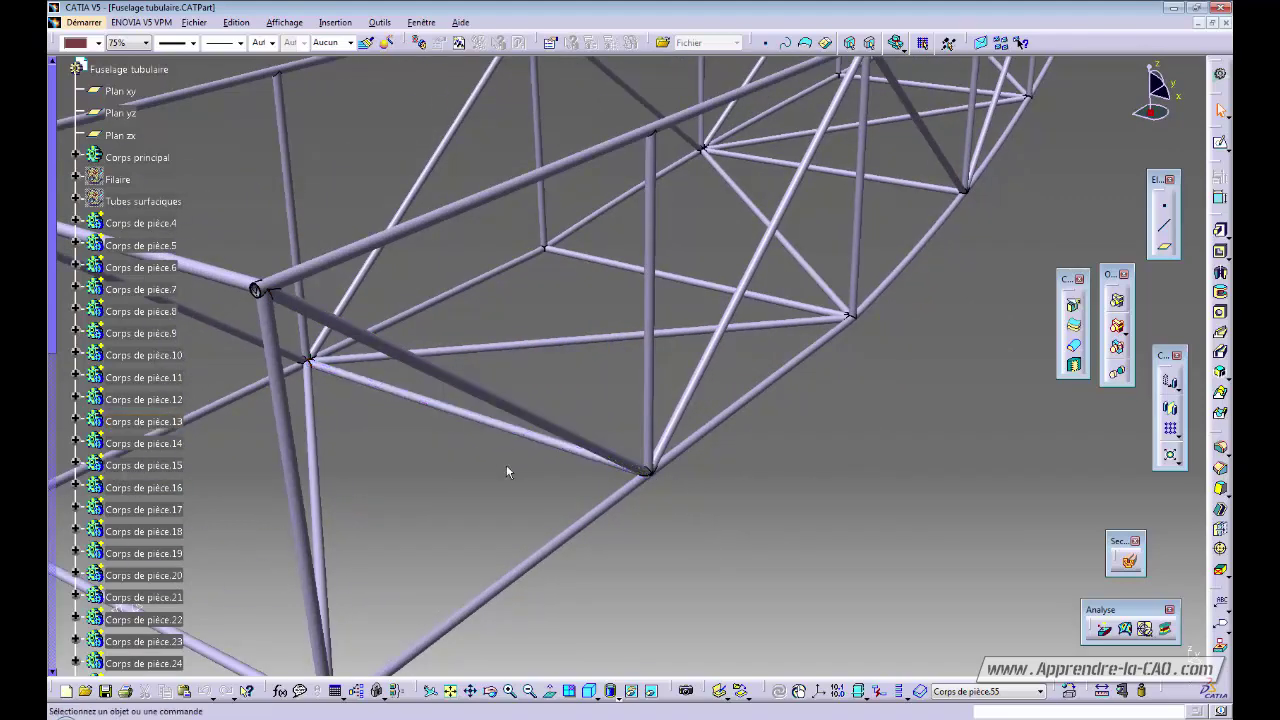
middle_drag(506, 464, 474, 462)
middle_drag(493, 506, 406, 429)
middle_drag(295, 409, 680, 606)
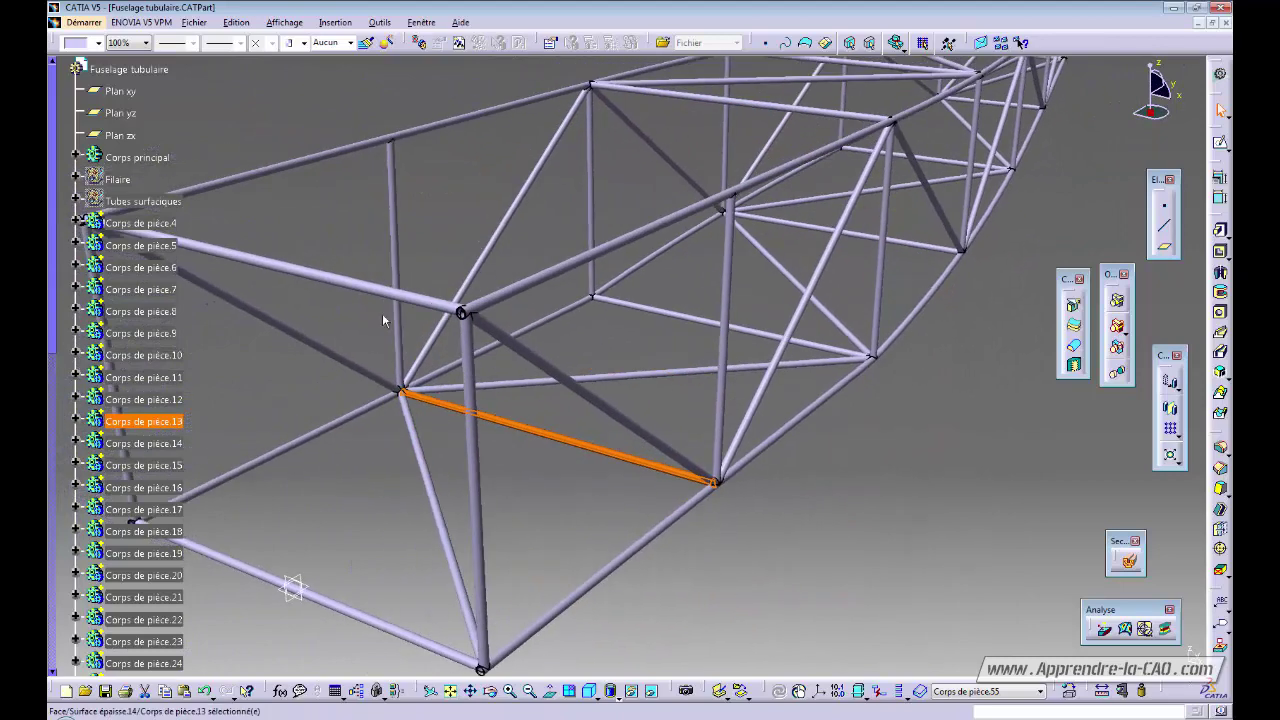
click(556, 440)
middle_drag(643, 510, 722, 488)
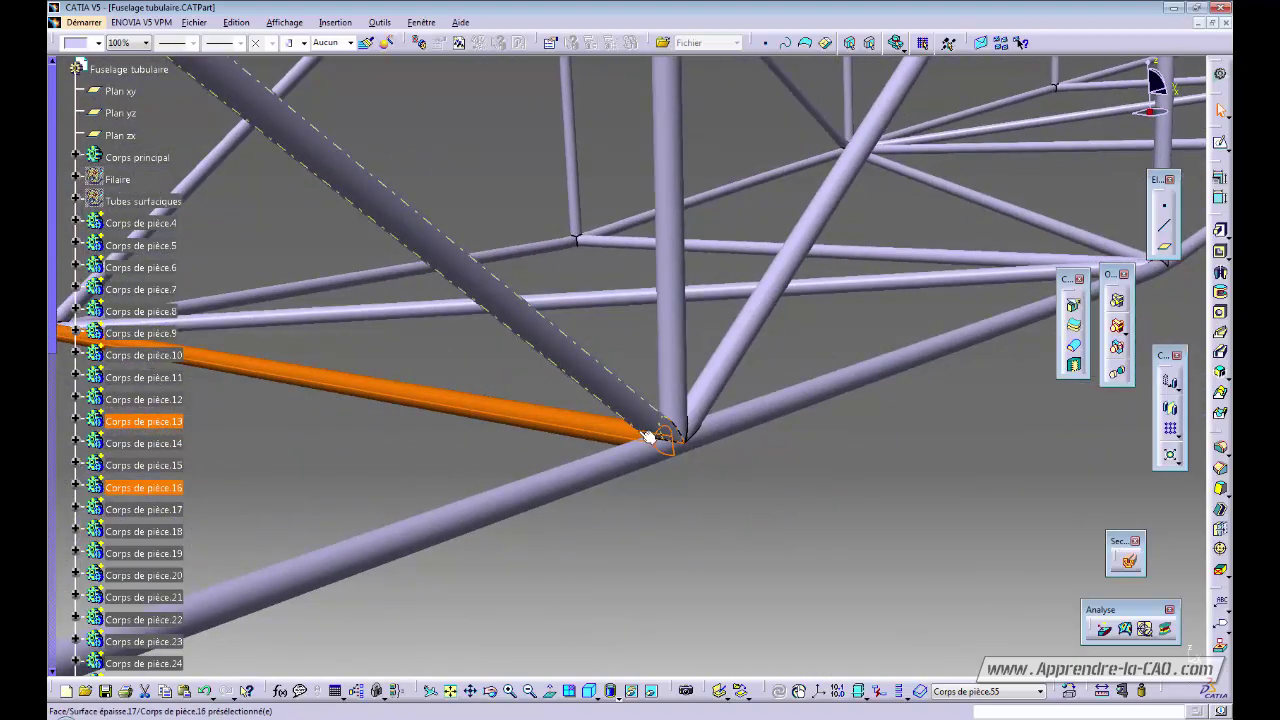
click(643, 467)
middle_drag(822, 466, 752, 566)
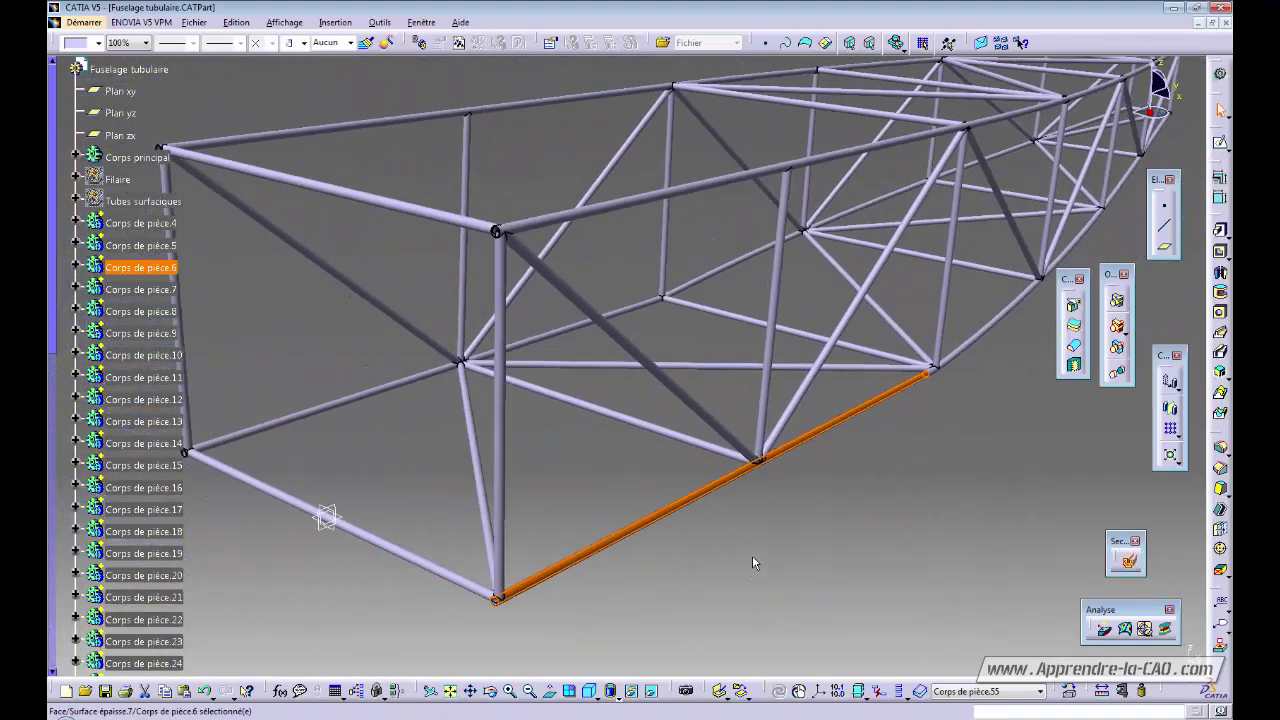